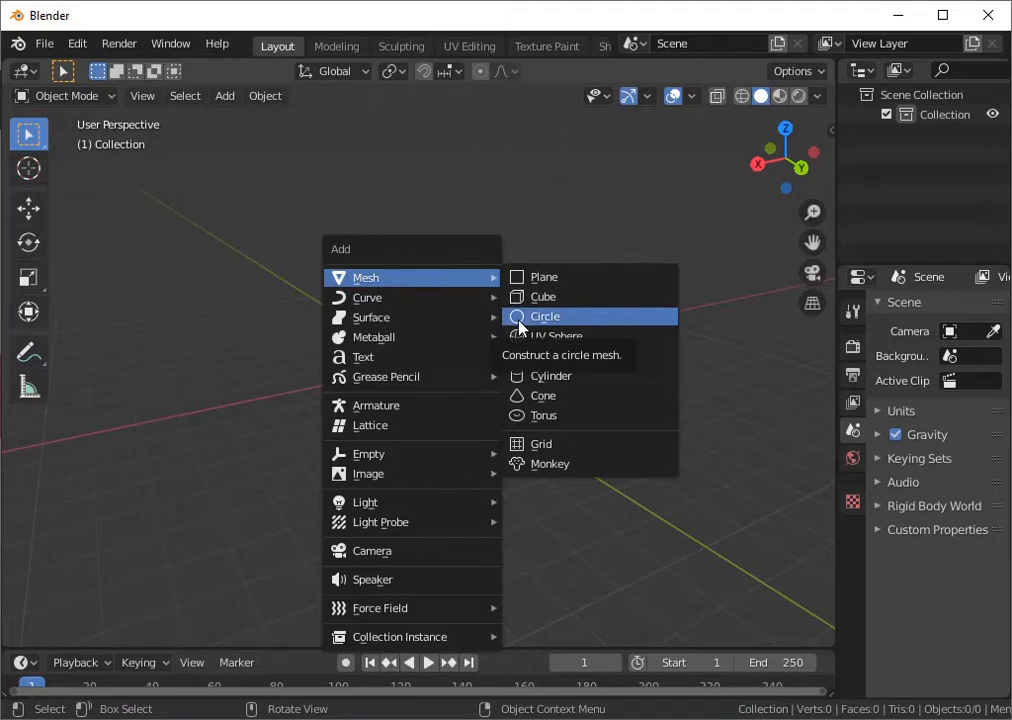
left_click(519, 318)
scroll(520, 323, "up", 1)
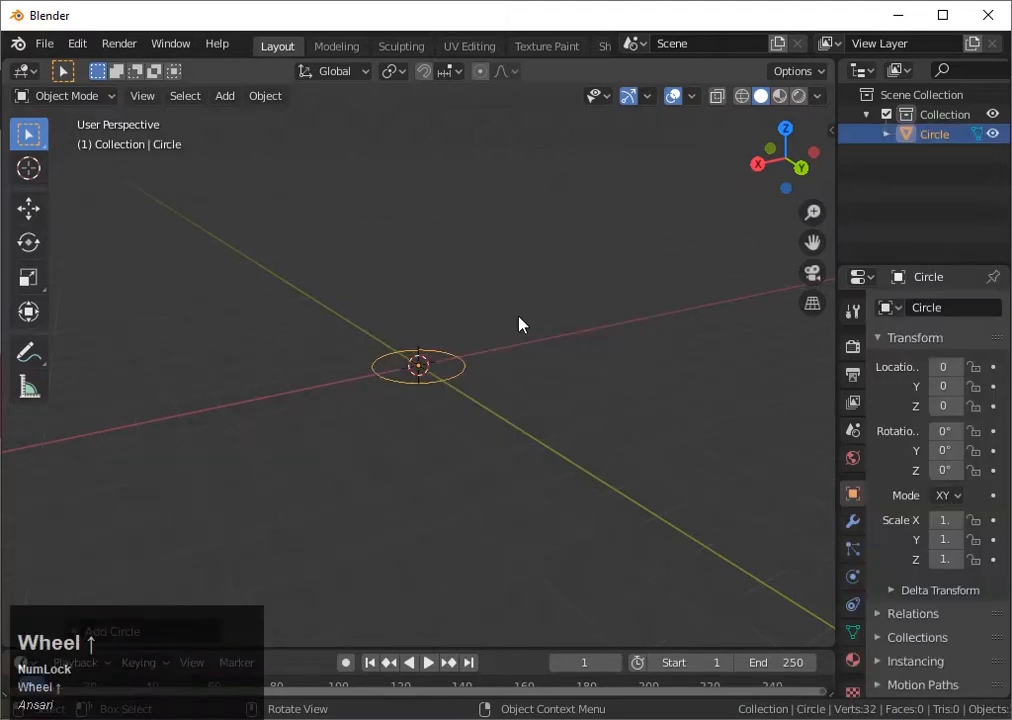
key("x")
left_click(520, 323)
- Add a cylinder mesh and turn it so that its axis runs along Y
key("shift+a")
mouse_move(500, 336)
mouse_move(470, 316)
left_click(585, 418)
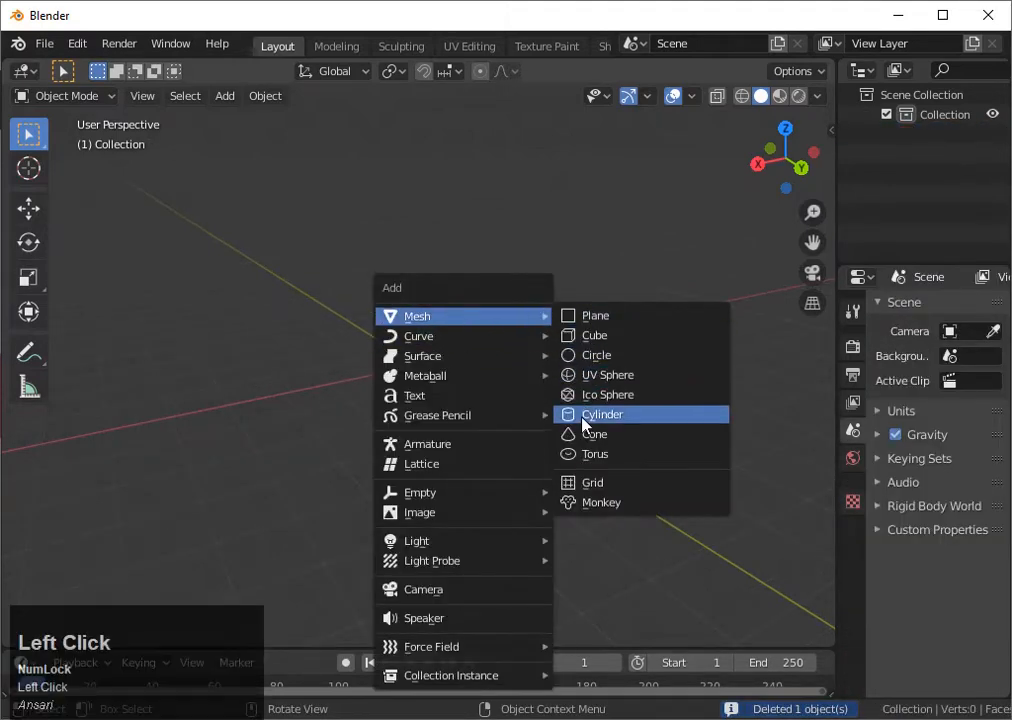
left_click(757, 164)
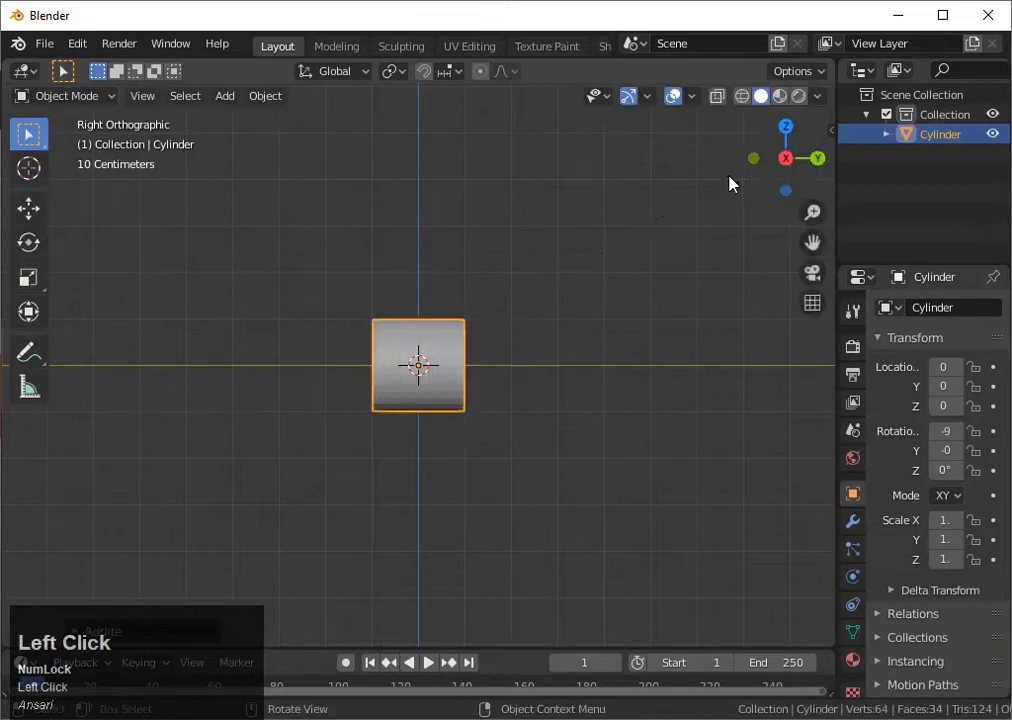
middle_click_drag(730, 183, 547, 316)
key("grave")
left_click(660, 310)
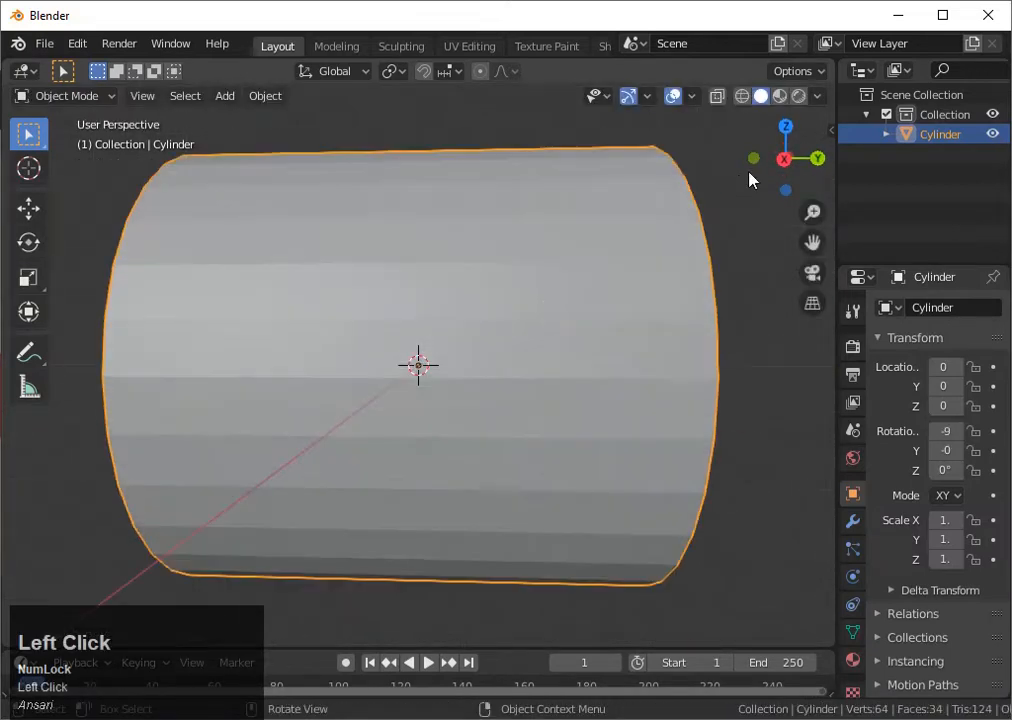
- Scale the cylinder down along the Y axis until it is a thin upright disc
scroll(680, 270, "down", 6)
key("s")
key("x")
key("y")
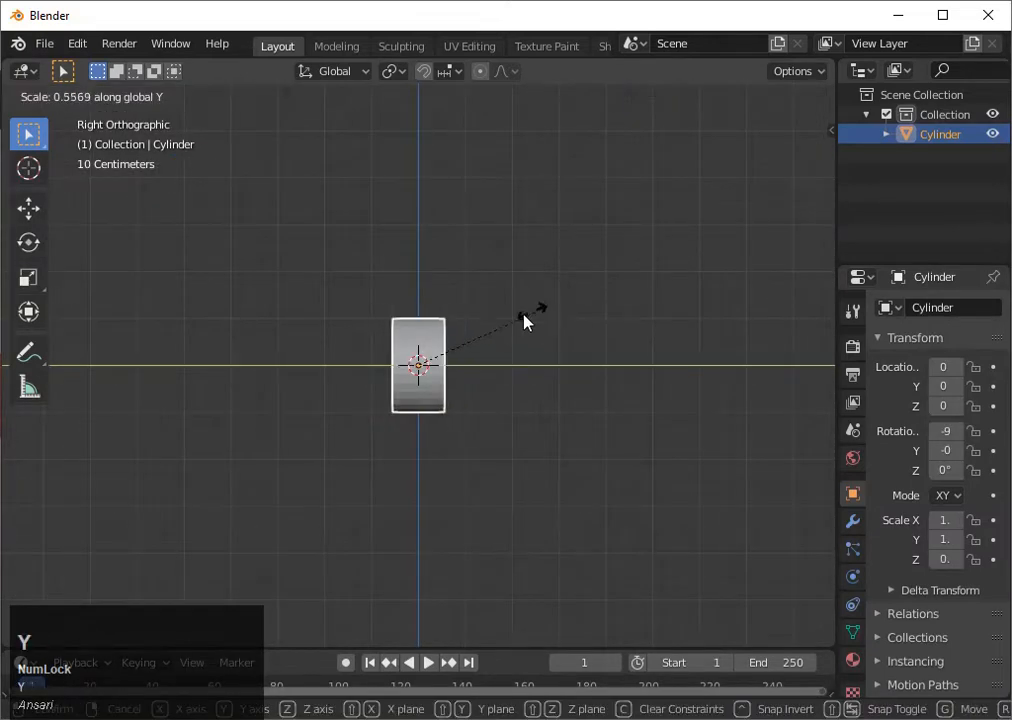
left_click(452, 325)
middle_click_drag(452, 325, 400, 360)
key("s")
key("y")
left_click(510, 355)
- Select the two round cap faces of the disc in face mode and delete them, leaving an open ring
scroll(492, 350, "up", 1)
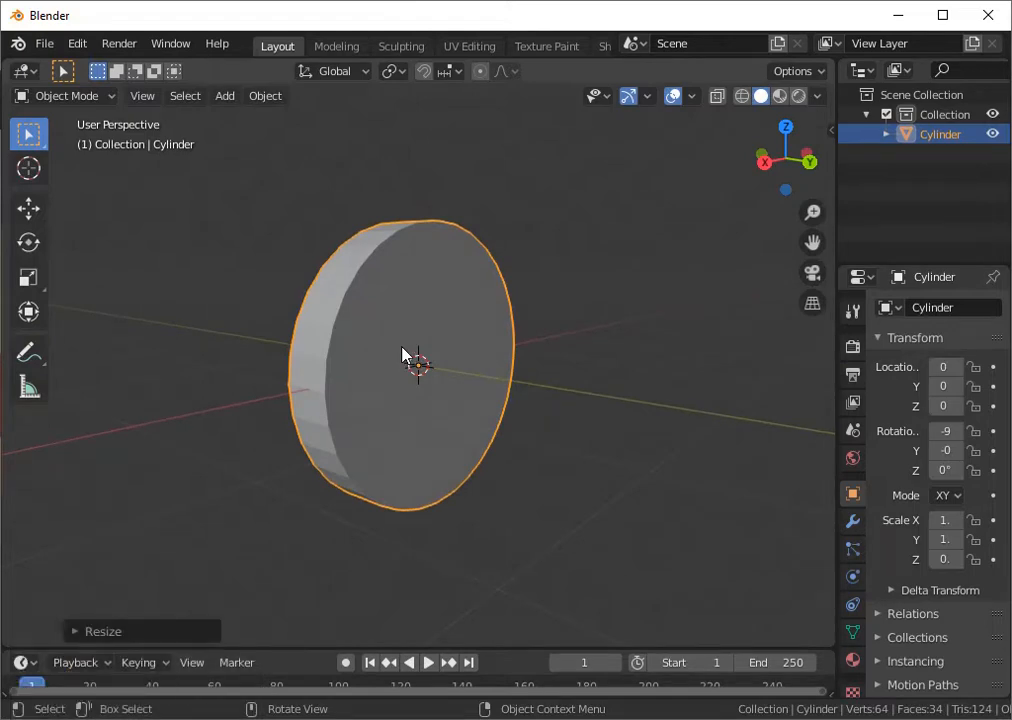
scroll(405, 355, "up", 1)
scroll(407, 355, "down", 2)
middle_click_drag(407, 355, 441, 384)
middle_click_drag(360, 309, 411, 380)
key("Tab")
key("3")
middle_click_drag(649, 561, 445, 474)
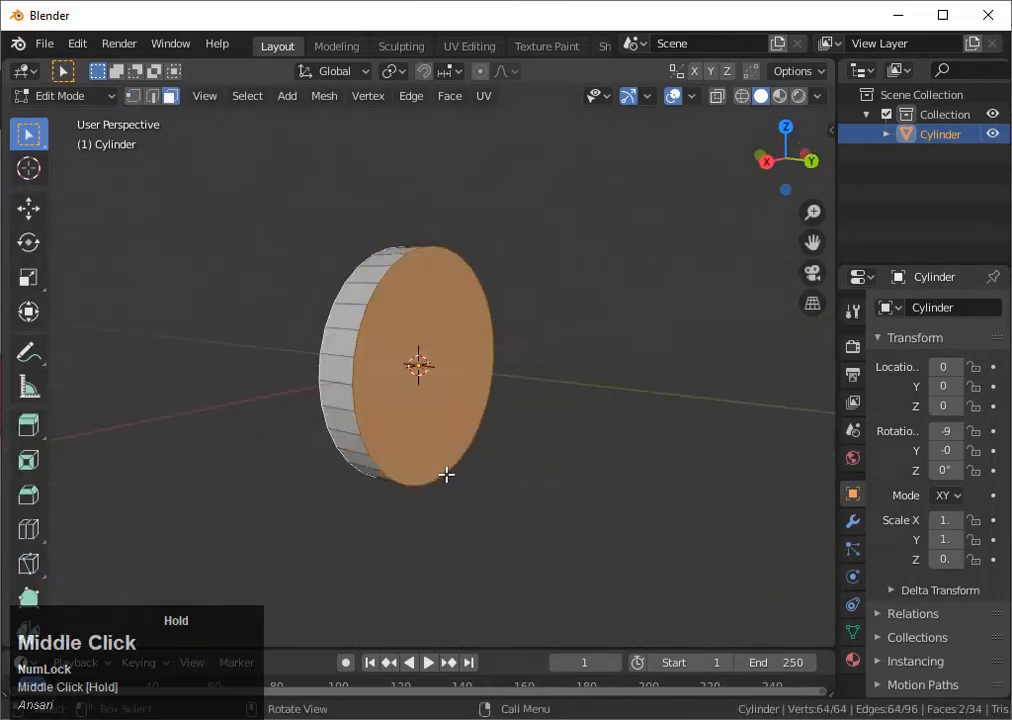
key("x")
left_click(402, 506)
- Select the ring's whole face loop and extrude it outward along normals by about 0.14 m
middle_click_drag(402, 506, 511, 426)
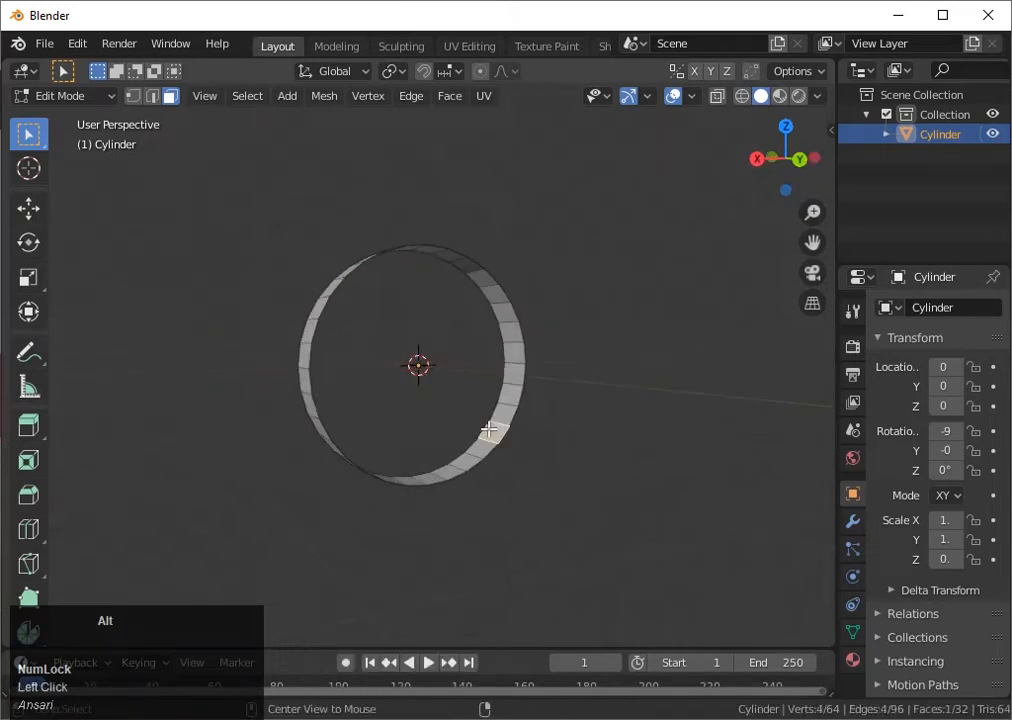
key("alt+e")
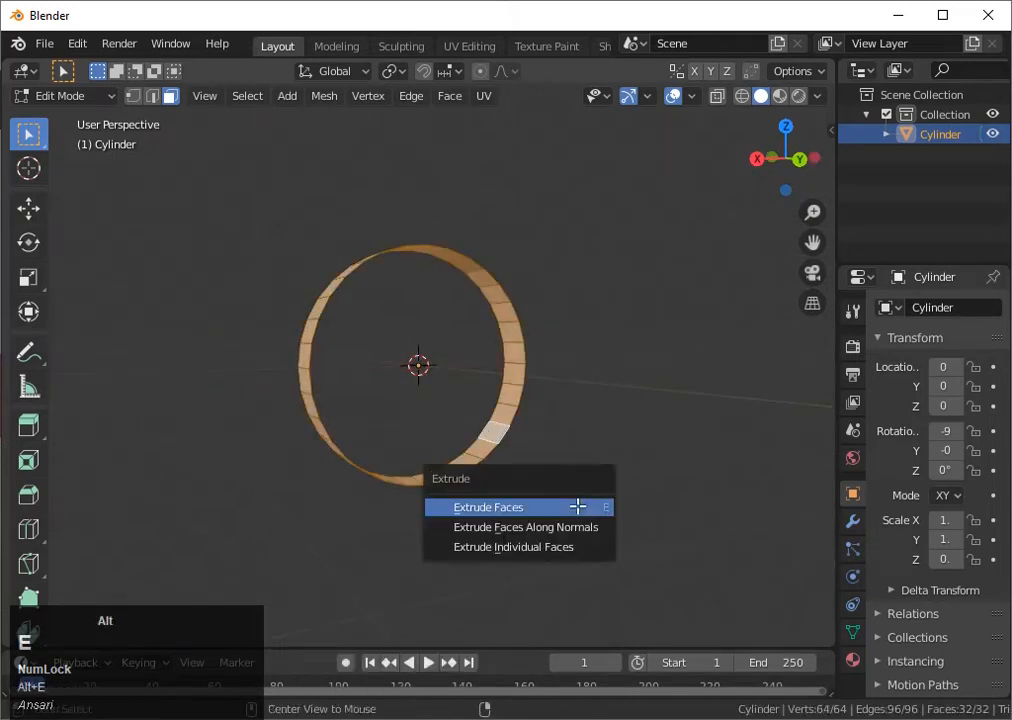
left_click(573, 530)
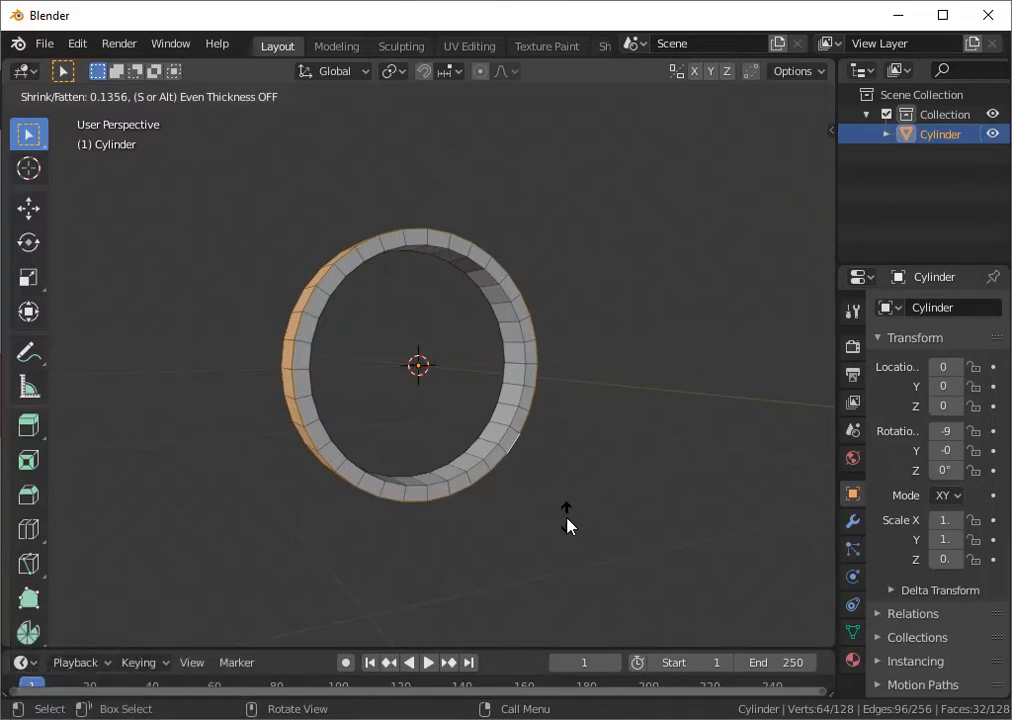
left_click(565, 524)
scroll(549, 515, "down", 3)
scroll(483, 495, "up", 4)
middle_click_drag(483, 495, 619, 546)
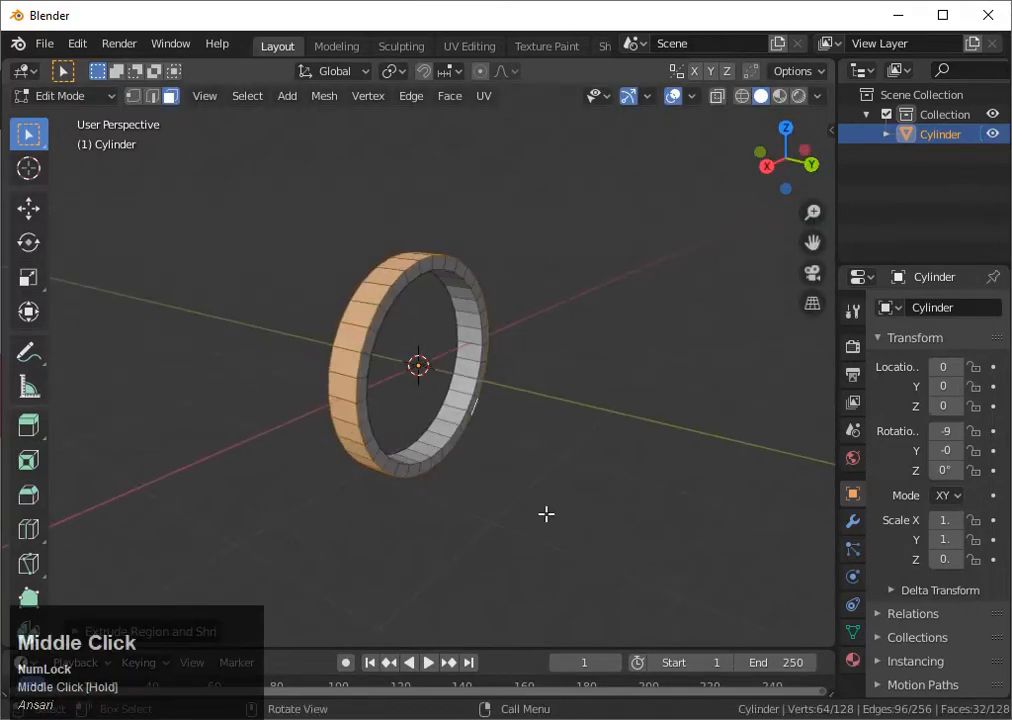
- Add a level 3 Subdivision Surface modifier to the ring
key("Tab")
key("ctrl+3")
middle_click_drag(547, 515, 528, 440)
- Cut a centred edge loop around the ring's outer band and scale it outward to round the tread
key("Tab")
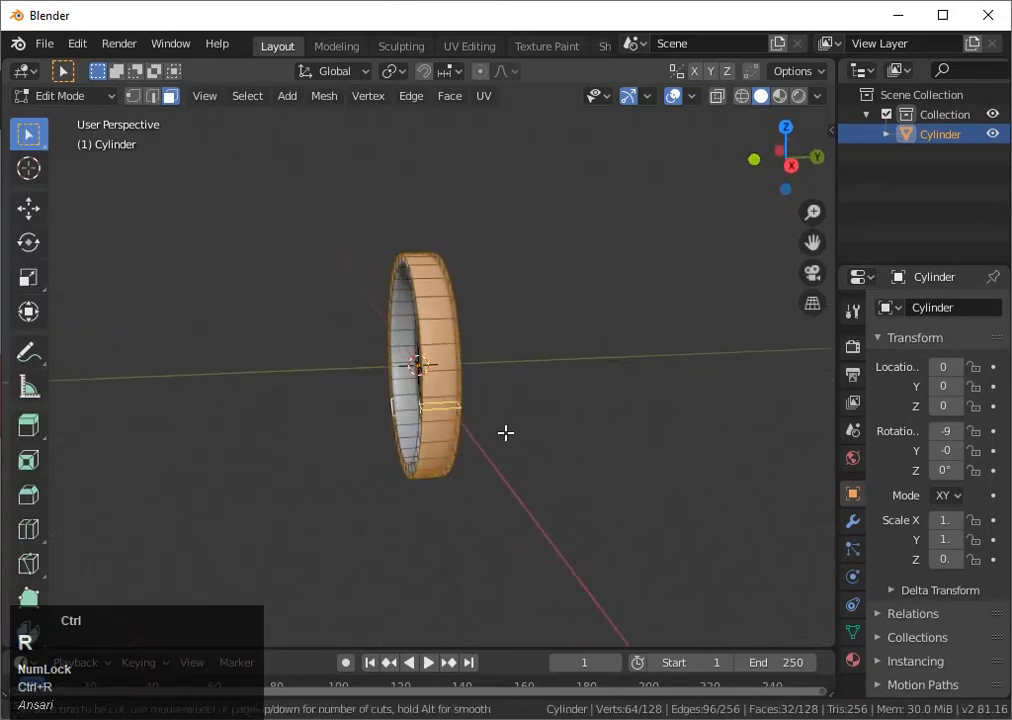
left_click(447, 380)
key("s")
left_click(450, 384)
key("Tab")
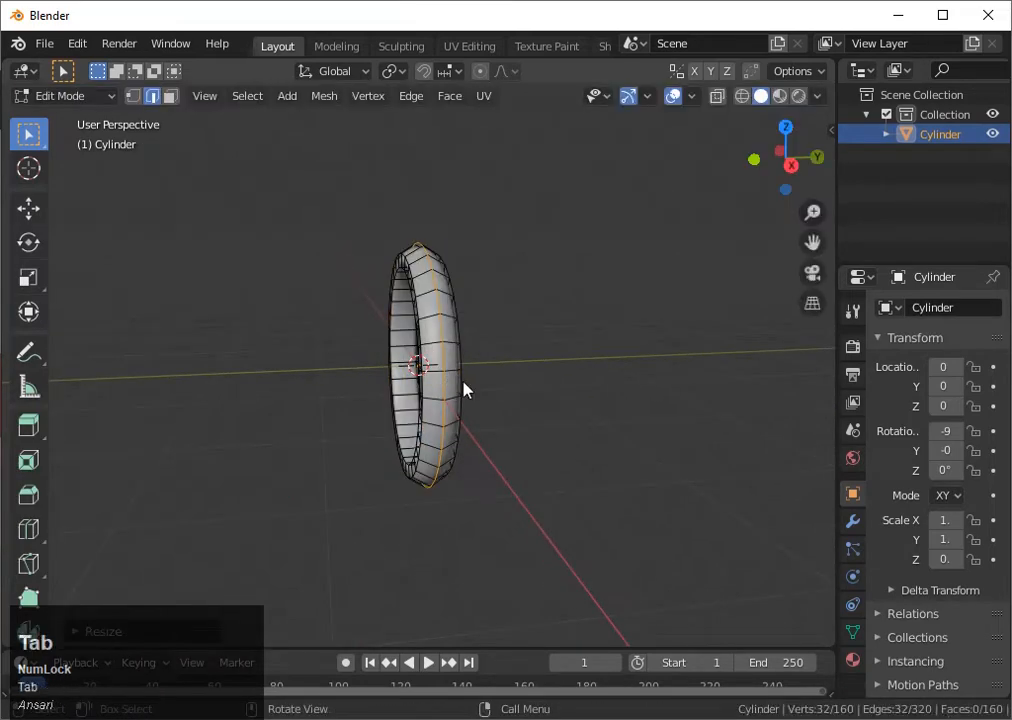
middle_click_drag(463, 389, 495, 366)
scroll(461, 343, "up", 3)
scroll(495, 366, "up", 2)
scroll(497, 366, "down", 3)
- Select the ring's inner face loop and try scaling it
key("Tab")
left_click(457, 324)
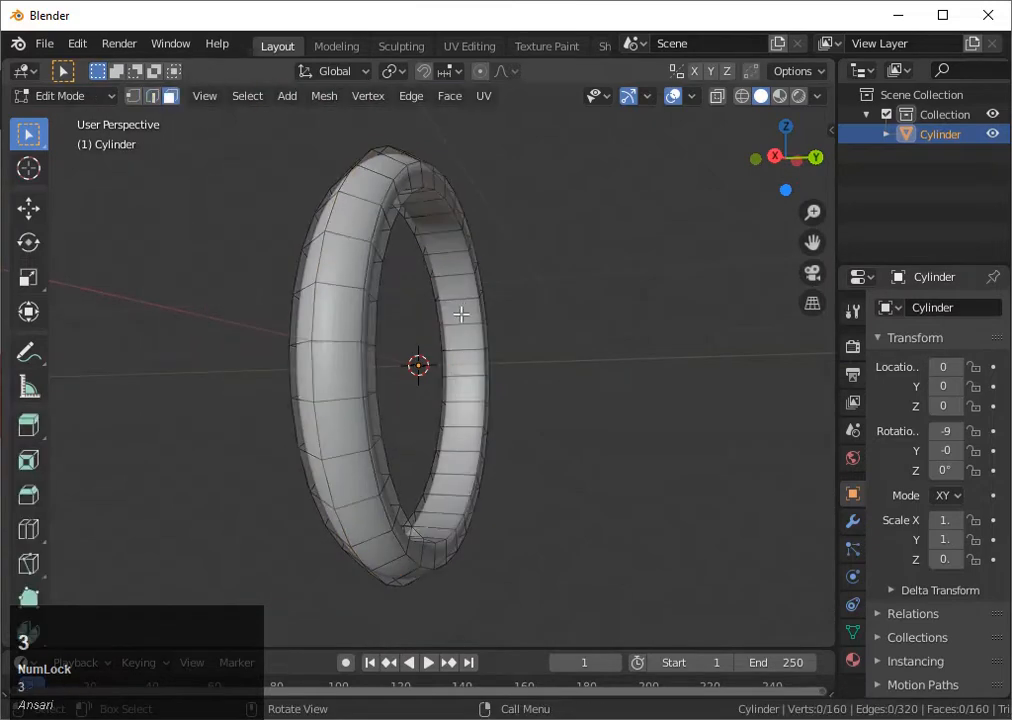
left_click(463, 311, "alt+shift")
key("s")
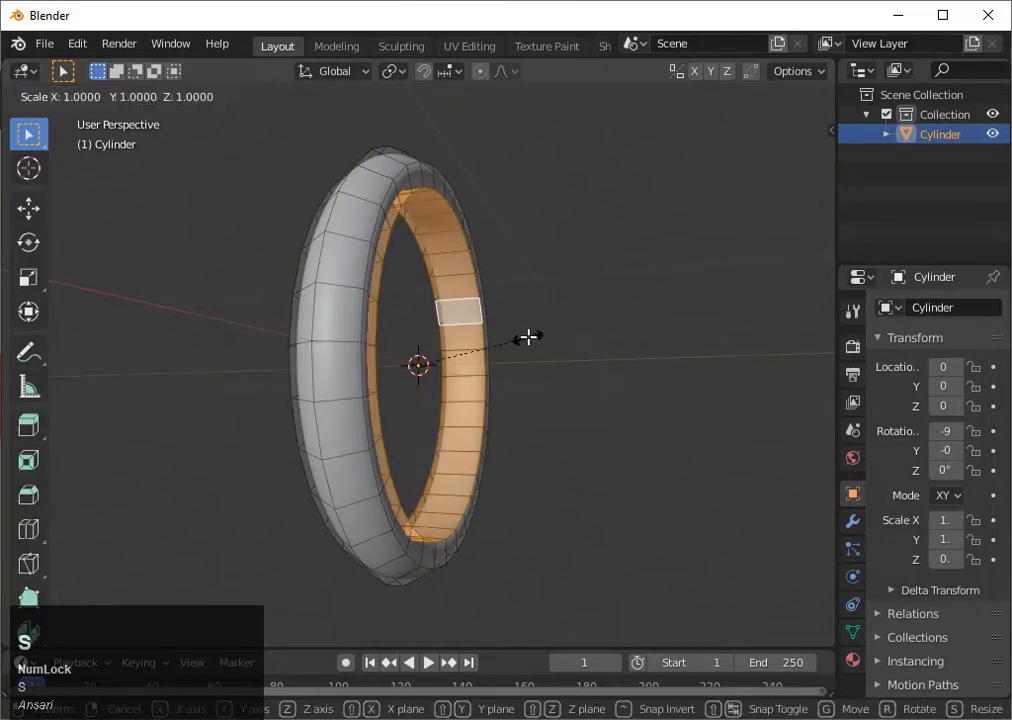
left_click(517, 334)
key("ctrl+z")
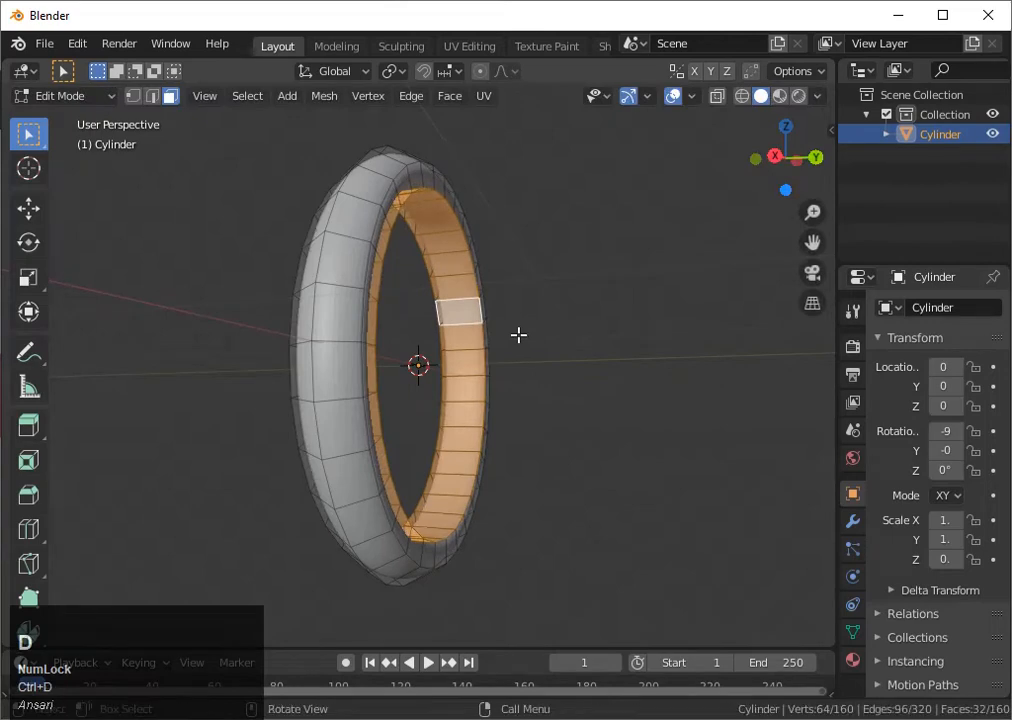
- Scale the selected inner face loop inward to make the ring's side walls thicker
key("shift+d")
key("z")
left_click(497, 334)
middle_click_drag(497, 334, 467, 343)
key("ctrl+z")
left_click(594, 395)
middle_click_drag(594, 395, 671, 393)
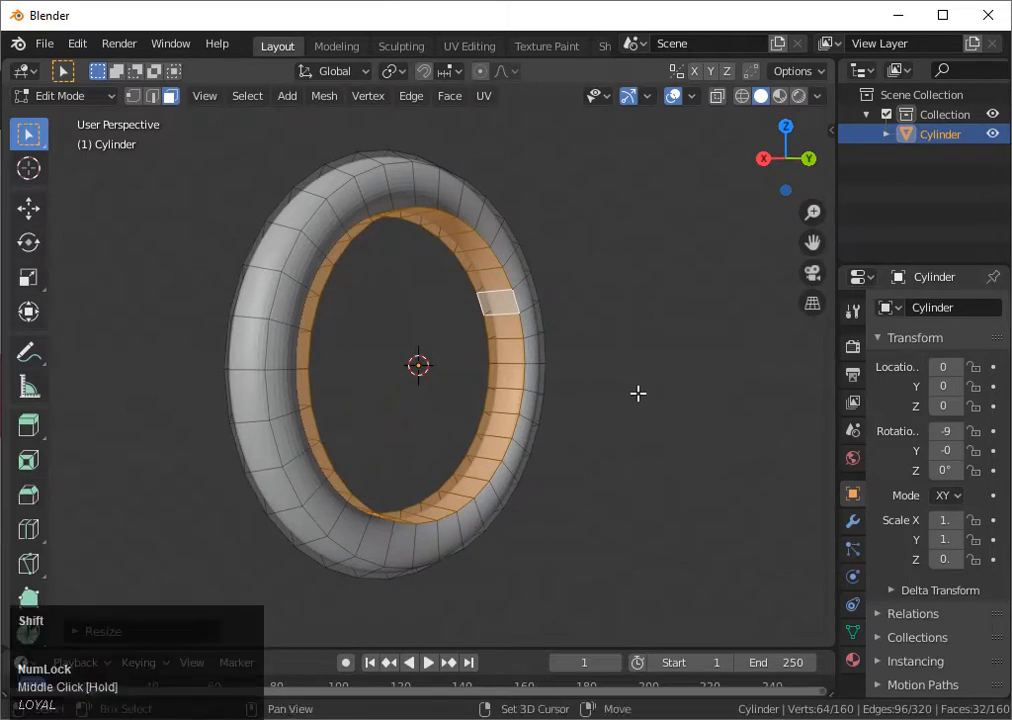
- Duplicate the inner face loop and scale the copy along Y so it protrudes past both sides of the ring
key("shift+d")
key("s")
middle_click(615, 388)
middle_click_drag(615, 388, 623, 461)
key("s")
middle_click(638, 437)
key("s")
key("y")
left_click(690, 455)
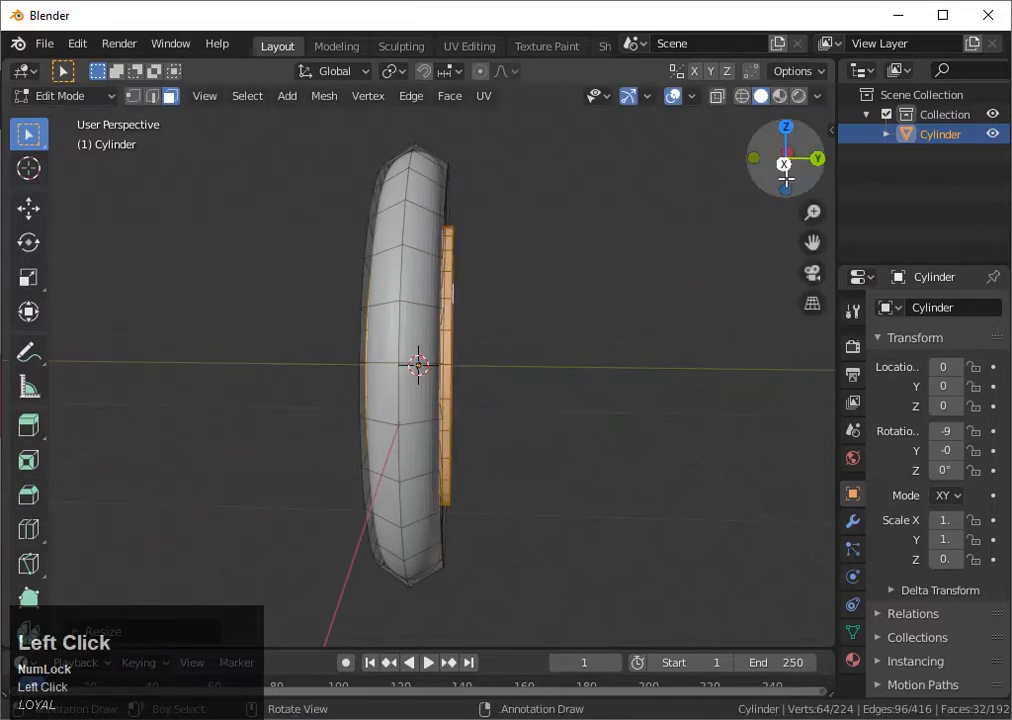
- Select the rim edge loops of the duplicated inner band and try scaling them
left_click(785, 172)
scroll(603, 330, "up", 2)
middle_click_drag(603, 330, 580, 318)
key("2")
left_click(396, 267)
middle_click_drag(445, 315, 443, 276)
scroll(540, 318, "up", 2)
key("s")
left_click(545, 318)
- Try to extrude the rim edge loops of the inner band
key("e")
left_click(402, 312)
left_click(403, 305)
key("ctrl+z")
key("alt+e")
left_click(477, 317)
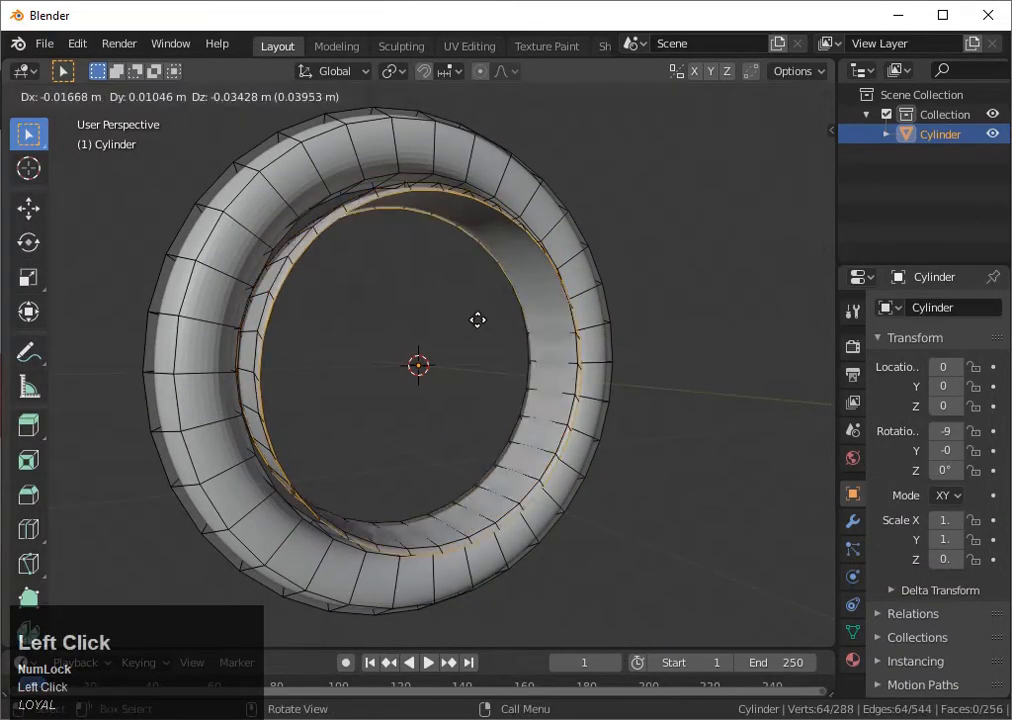
middle_click_drag(478, 320, 374, 370)
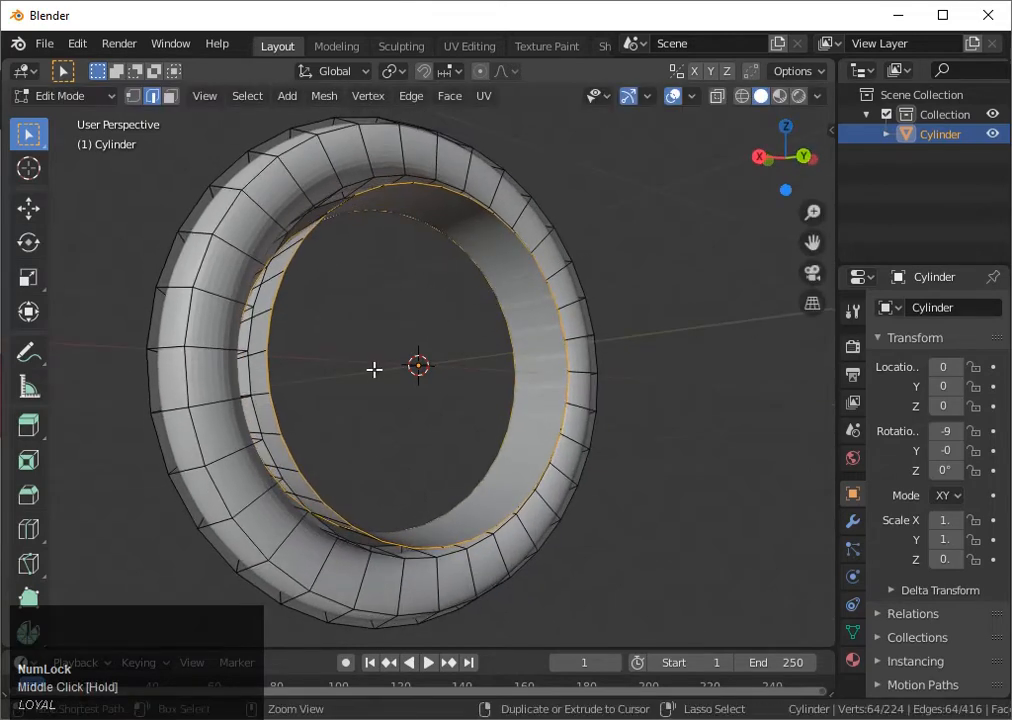
- Try cutting a centred edge loop into the inner band, scaling it to about 0.93 and bevelling it
left_click(258, 356)
key("s")
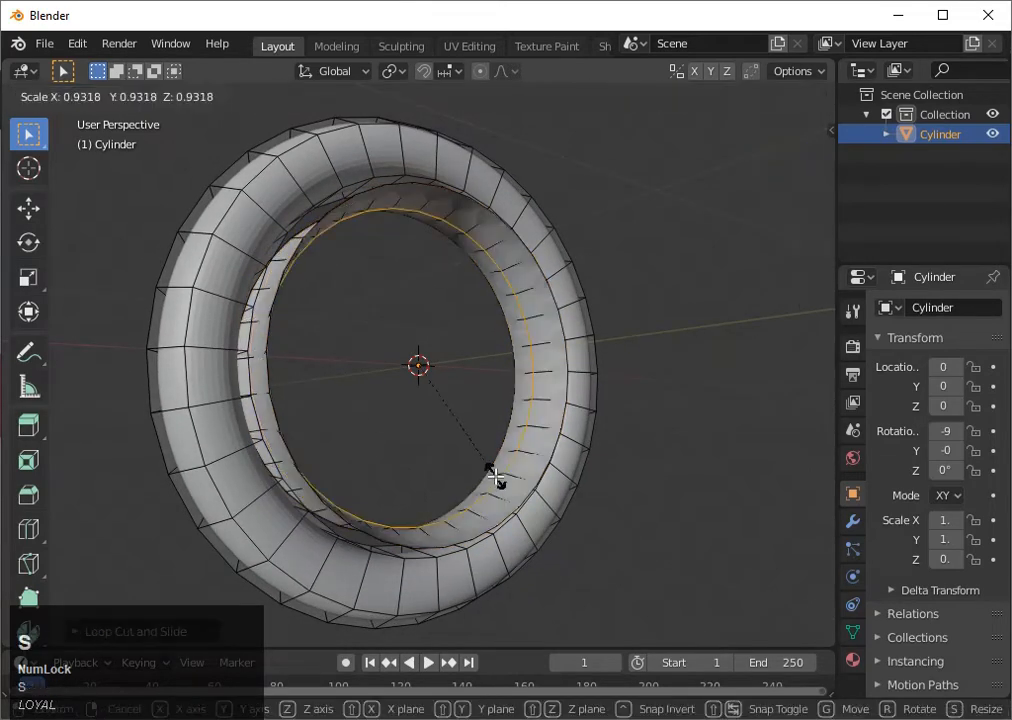
left_click(487, 466)
middle_click_drag(487, 466, 515, 472)
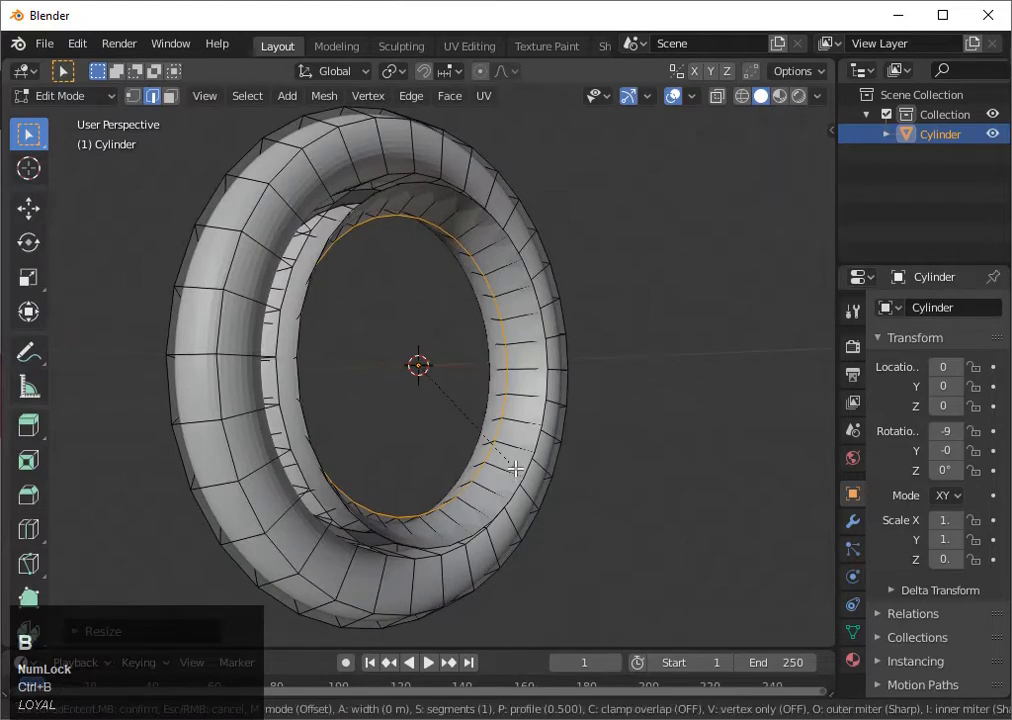
left_click(553, 539)
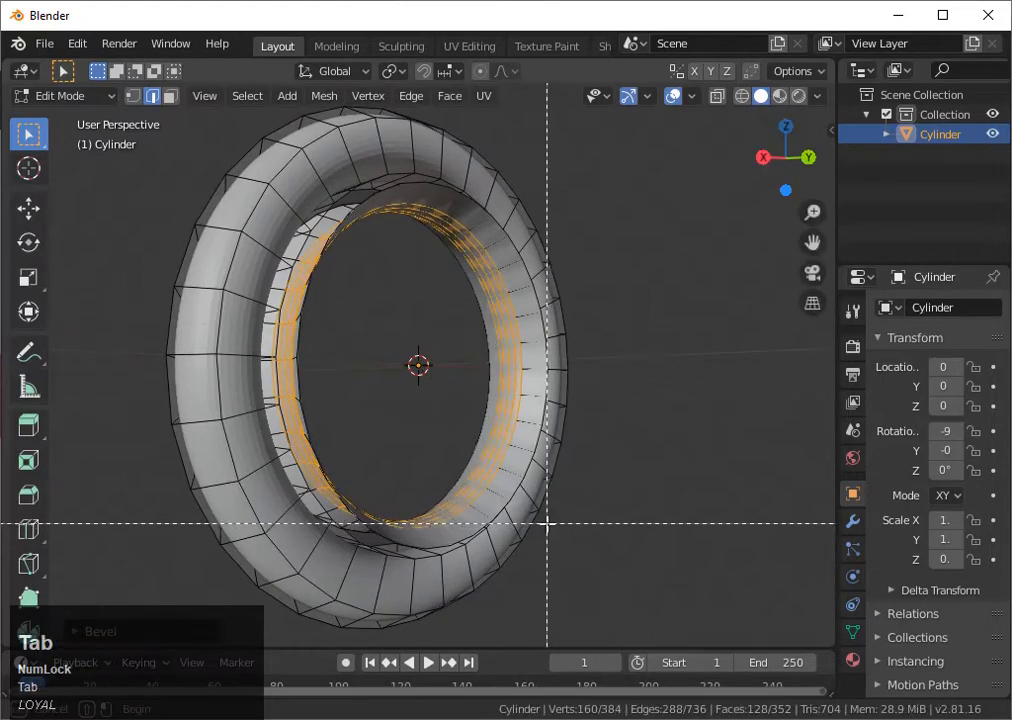
- Undo the bevel, loop cut and rim edge edits, going back to the plain duplicated inner band
key("Tab")
mouse_move(545, 521)
middle_mouse_down()
mouse_move(504, 456)
mouse_move(429, 556)
mouse_move(594, 567)
mouse_move(280, 527)
mouse_move(544, 510)
middle_mouse_up()
key("ctrl+z")
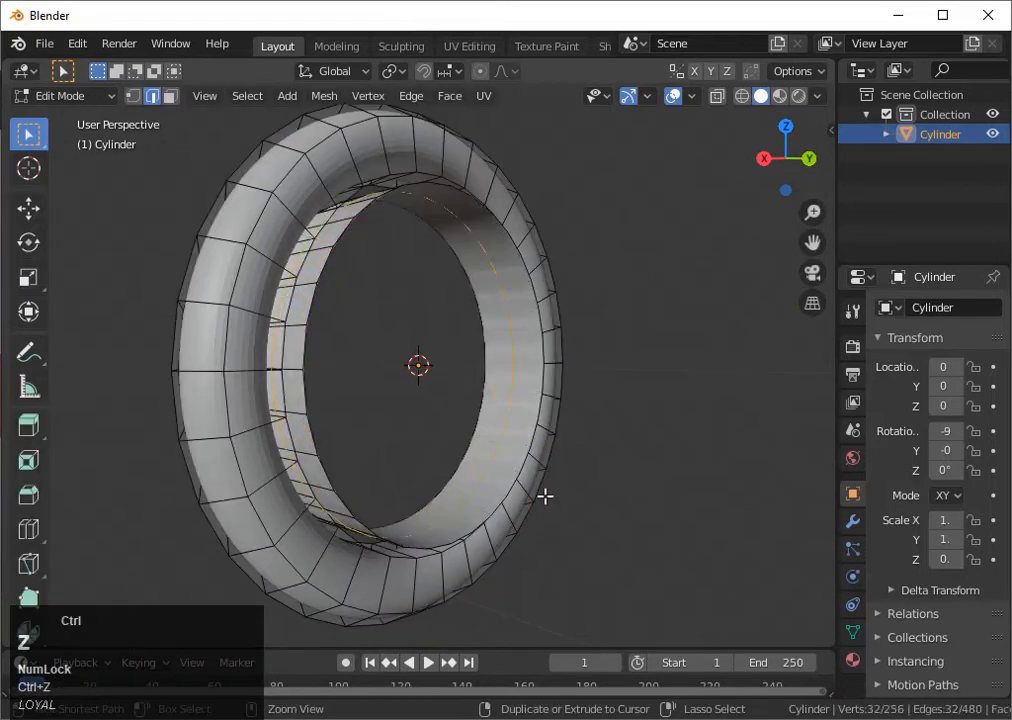
key("a")
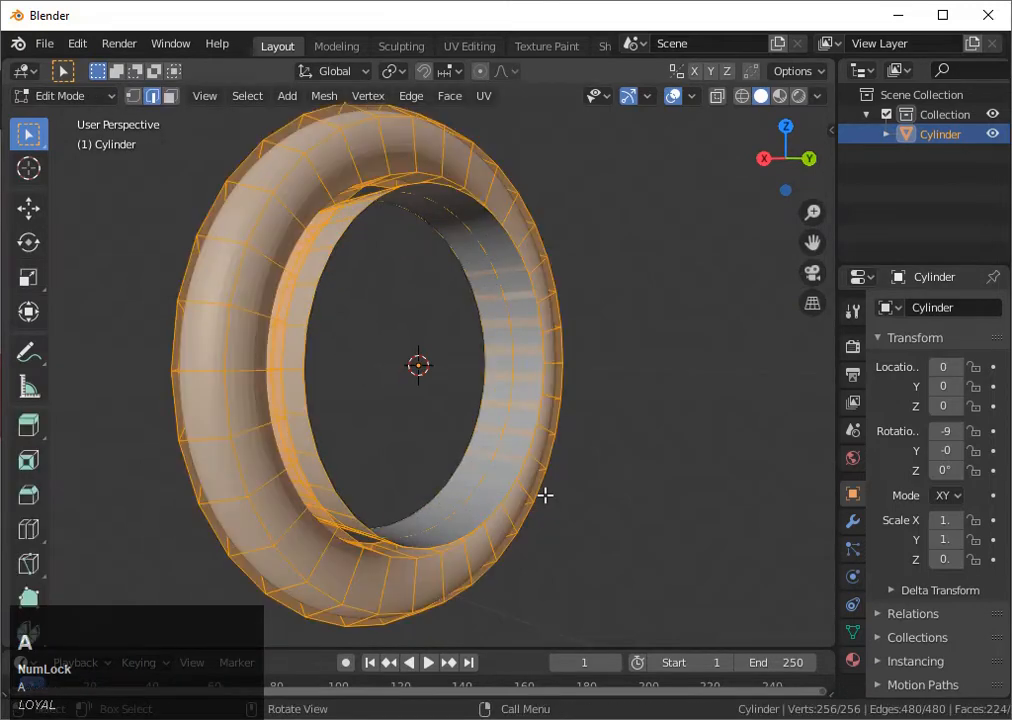
left_click(543, 493)
key("Tab")
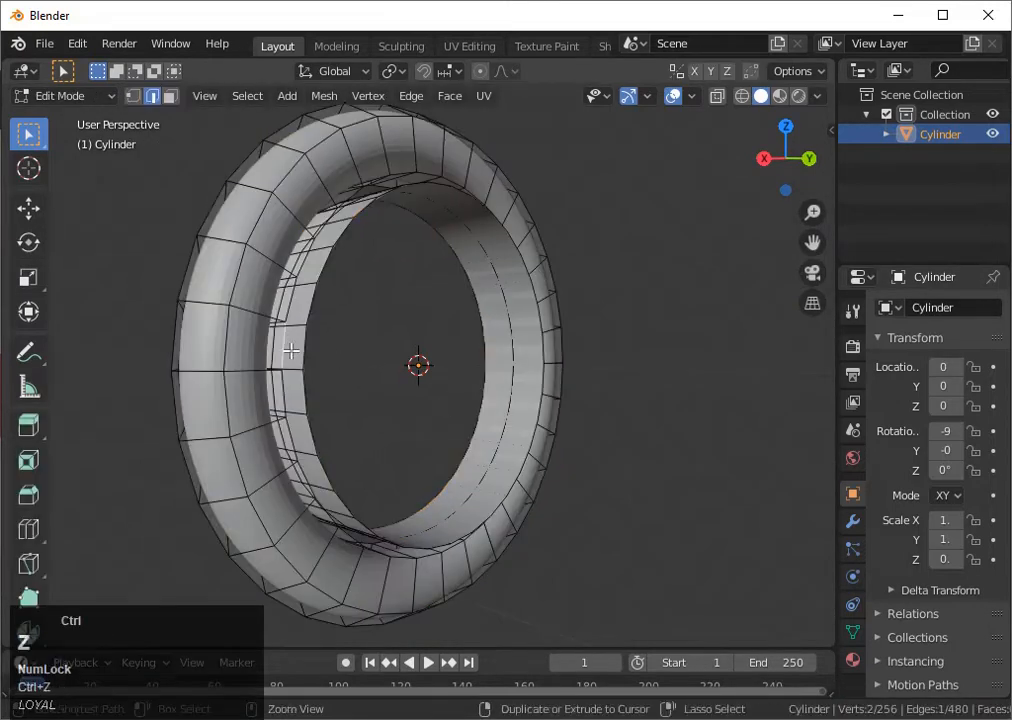
key("ctrl+z")
key("ctrl+z")
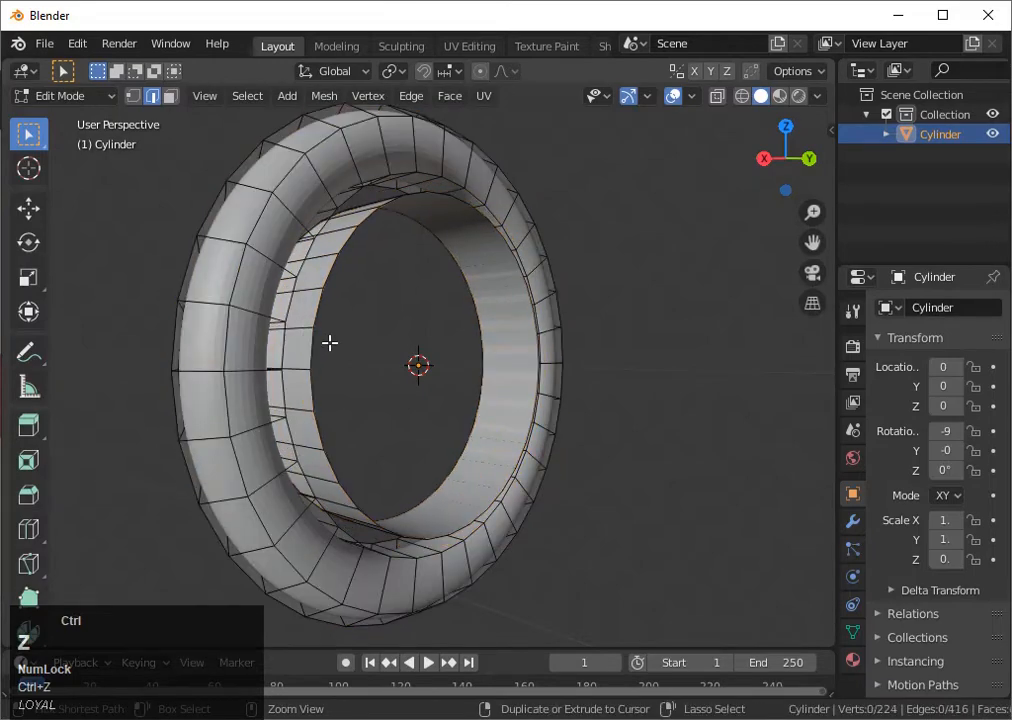
key("ctrl+z")
- Separate the selected inner face band from the tyre ring into its own object
middle_click_drag(330, 343, 307, 370)
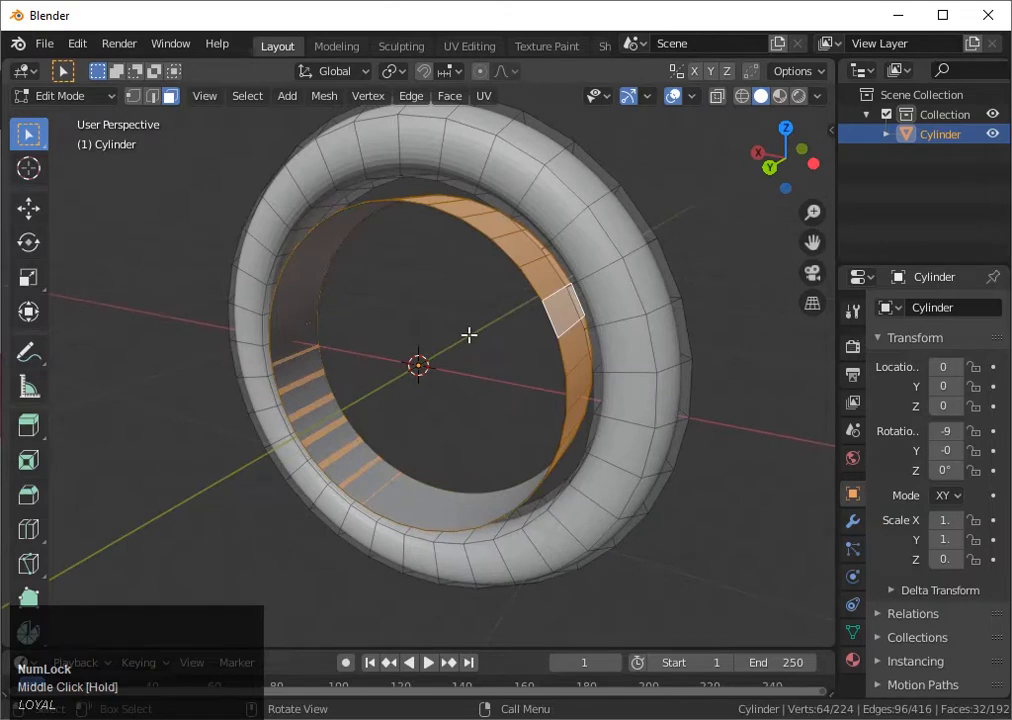
key("p")
left_click(470, 342)
middle_click_drag(470, 342, 391, 290)
key("Tab")
key("Tab")
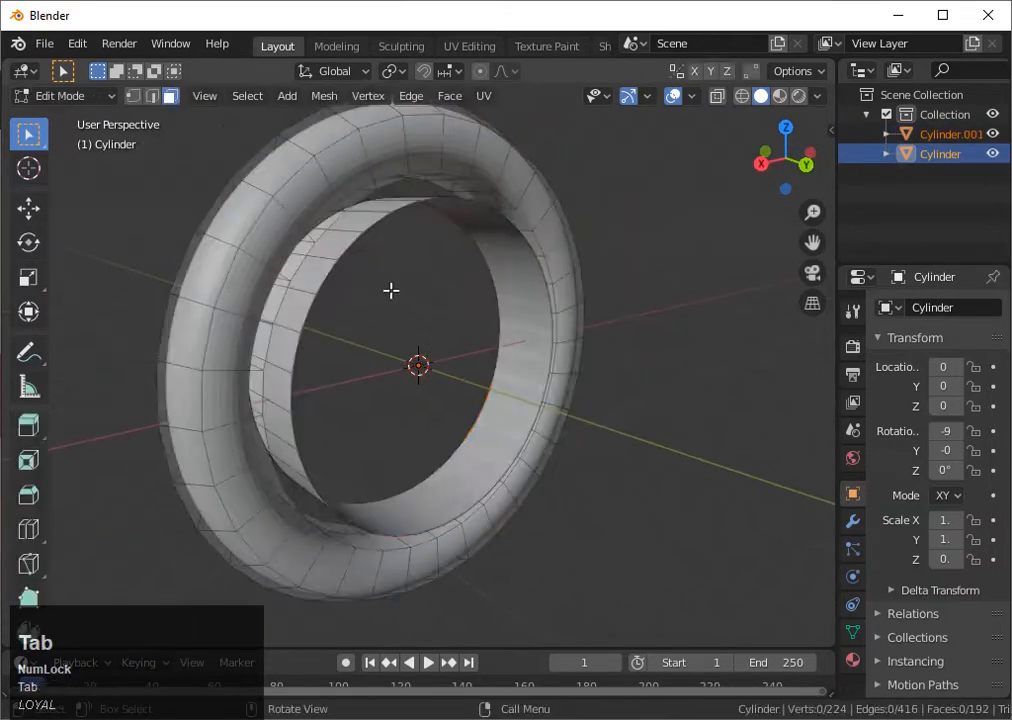
- Cut a centred edge loop into the separated inner band and scale it inward to about 0.9
key("Tab")
left_click(330, 267)
key("Tab")
middle_click_drag(330, 267, 365, 275)
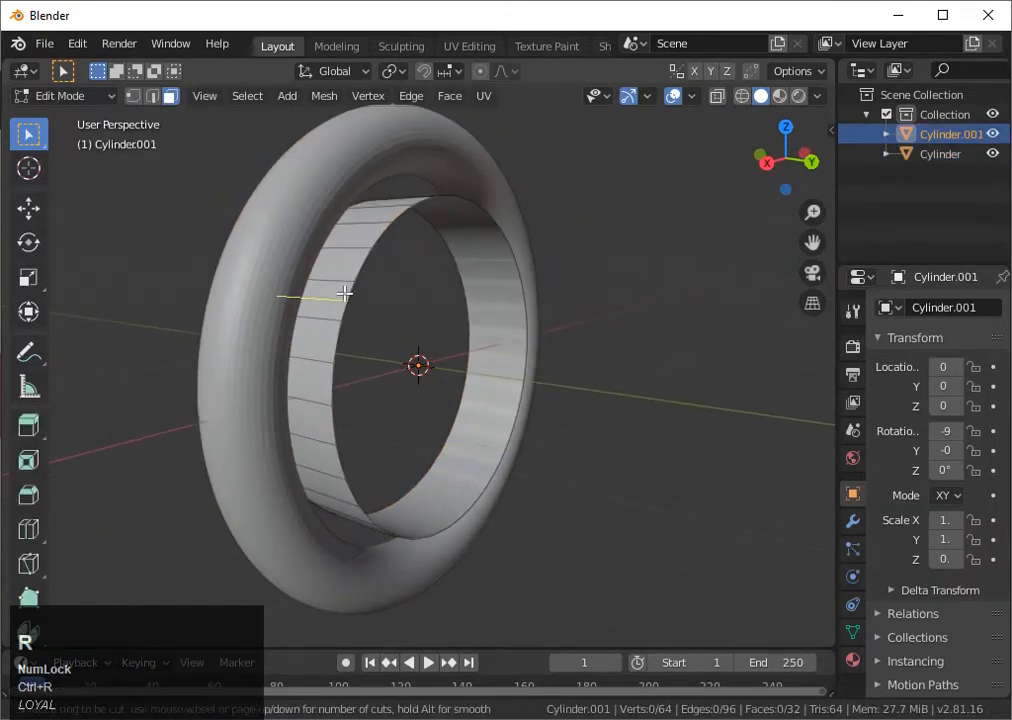
key("s")
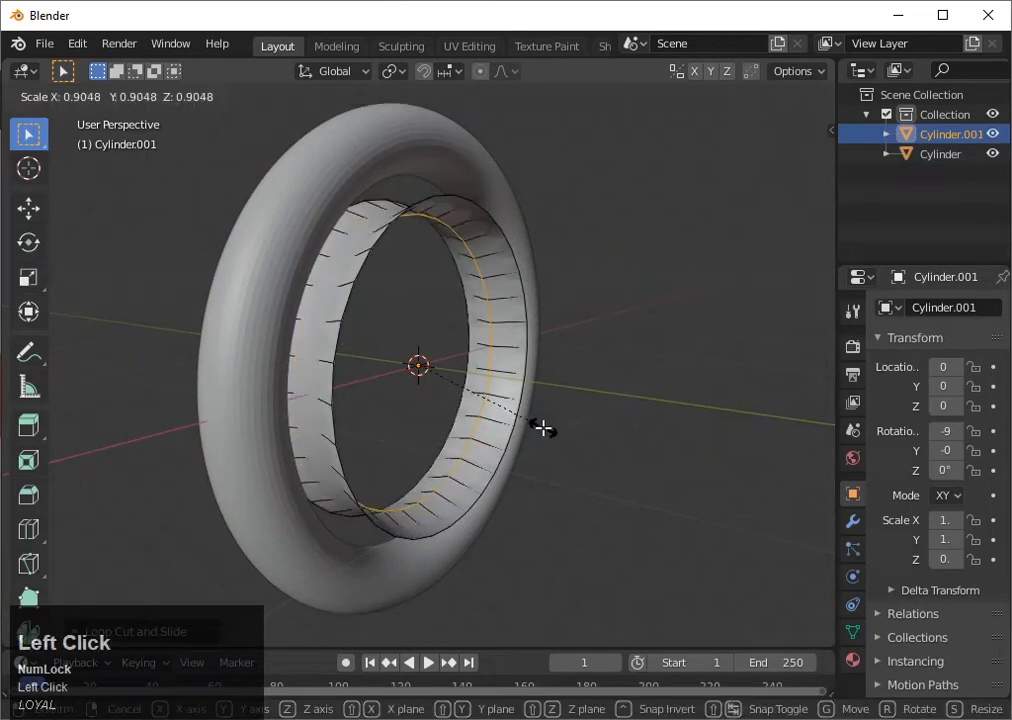
key("Tab")
- Move the separated band along the Y axis until it sits centred on the tyre in right view
middle_click_drag(543, 428, 573, 362)
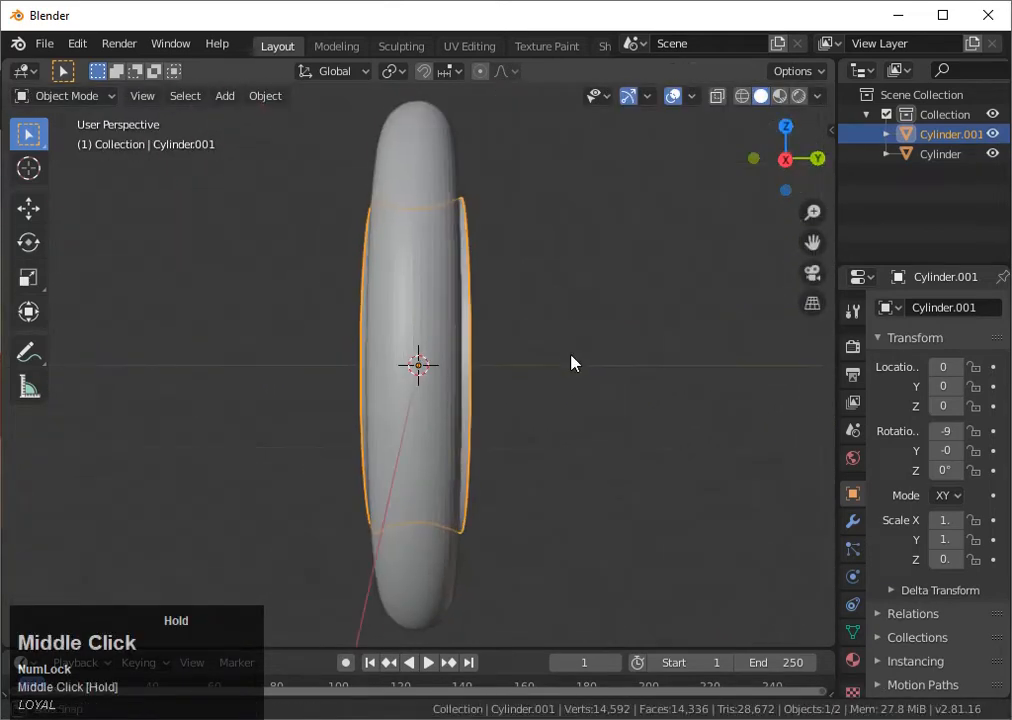
left_click(786, 158)
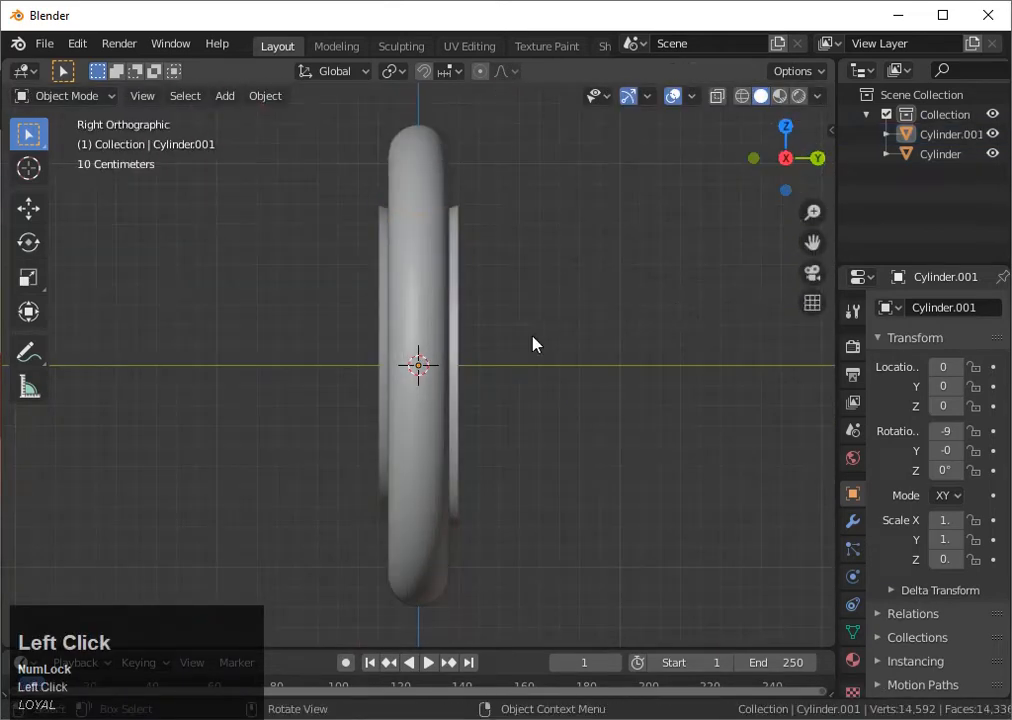
key("g")
key("y")
left_click(461, 341)
key("g")
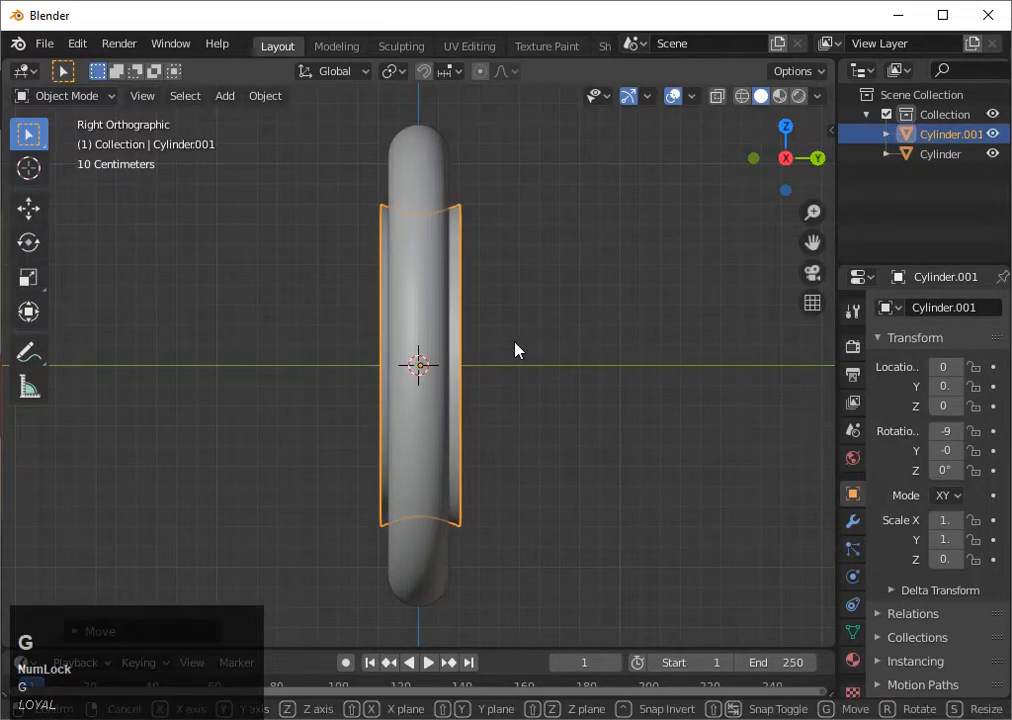
key("y")
left_click(513, 346)
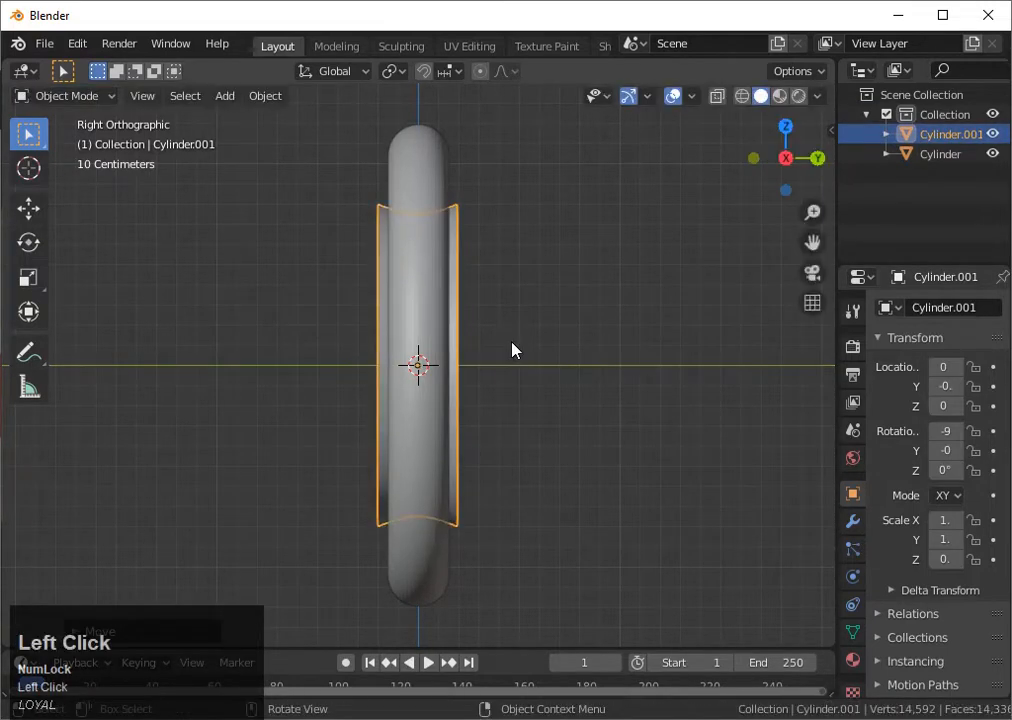
- Nudge the separated band along the Y axis onto the tyre's centre and scale it up to about 1.13
key("g")
key("y")
left_click(514, 349)
middle_click_drag(514, 349, 565, 407)
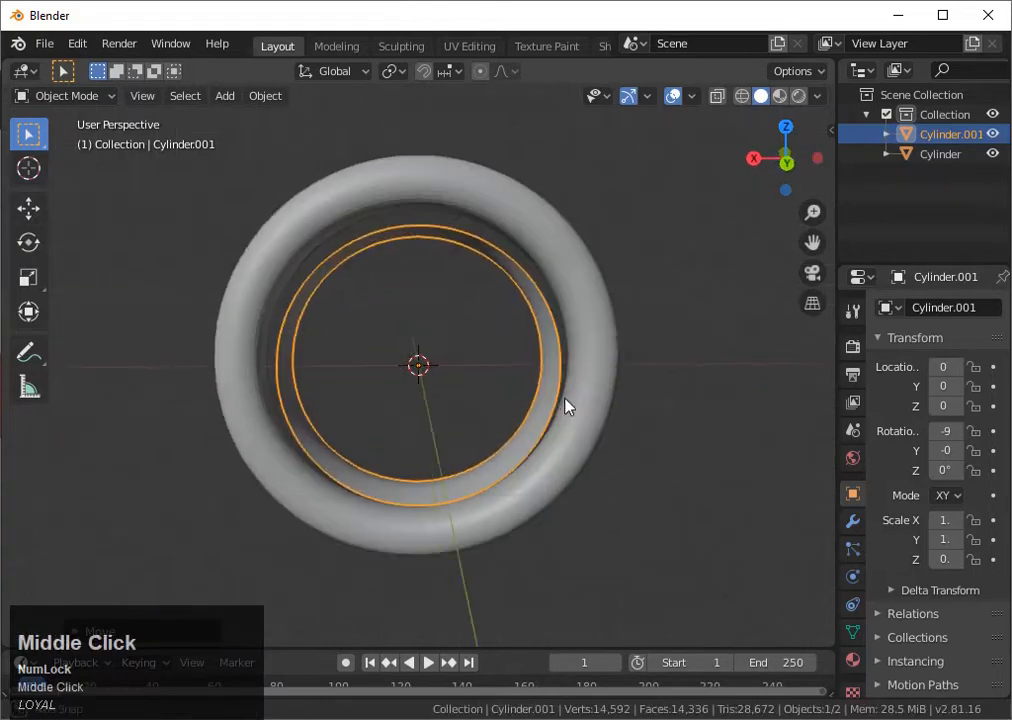
scroll(585, 409, "down", 3)
middle_click(587, 409)
key("s")
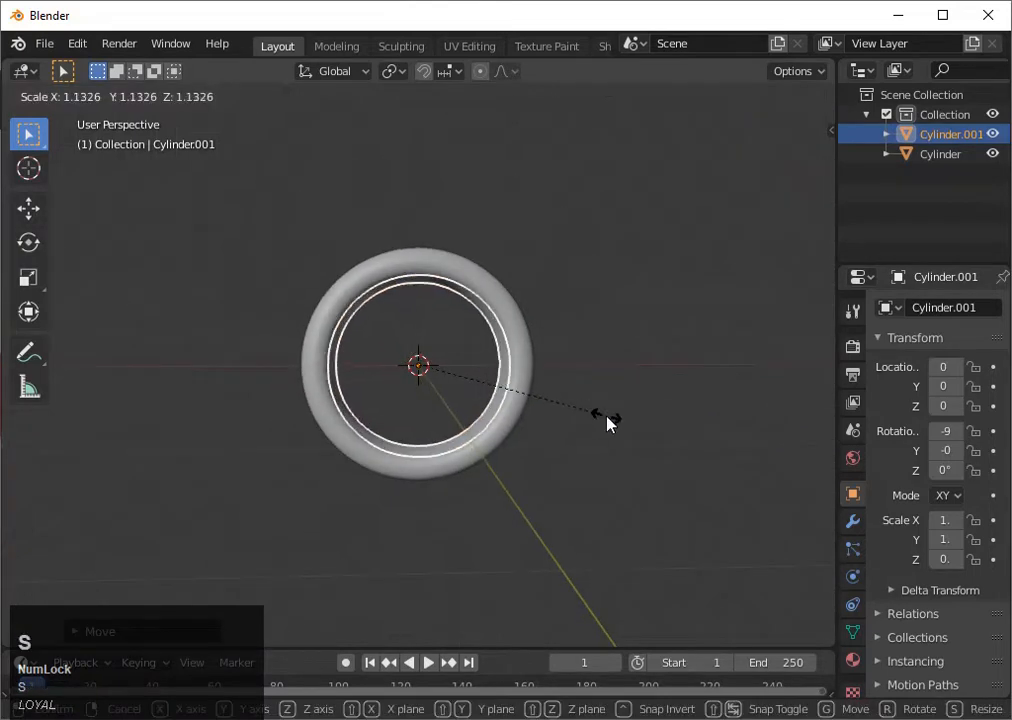
left_click(617, 428)
middle_click_drag(619, 429, 719, 402)
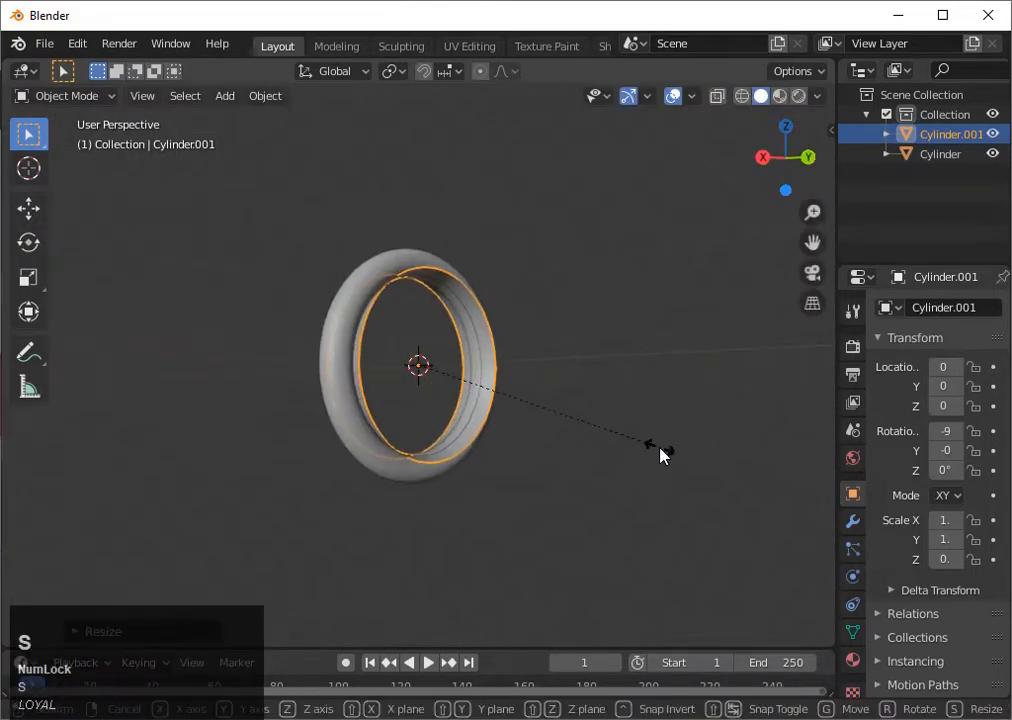
mouse_move(657, 454)
middle_mouse_down()
mouse_move(682, 433)
mouse_move(675, 463)
middle_mouse_up()
- Narrow the inner band along the Y axis towards the tyre's width and fine-tune its overall scale
left_click(787, 163)
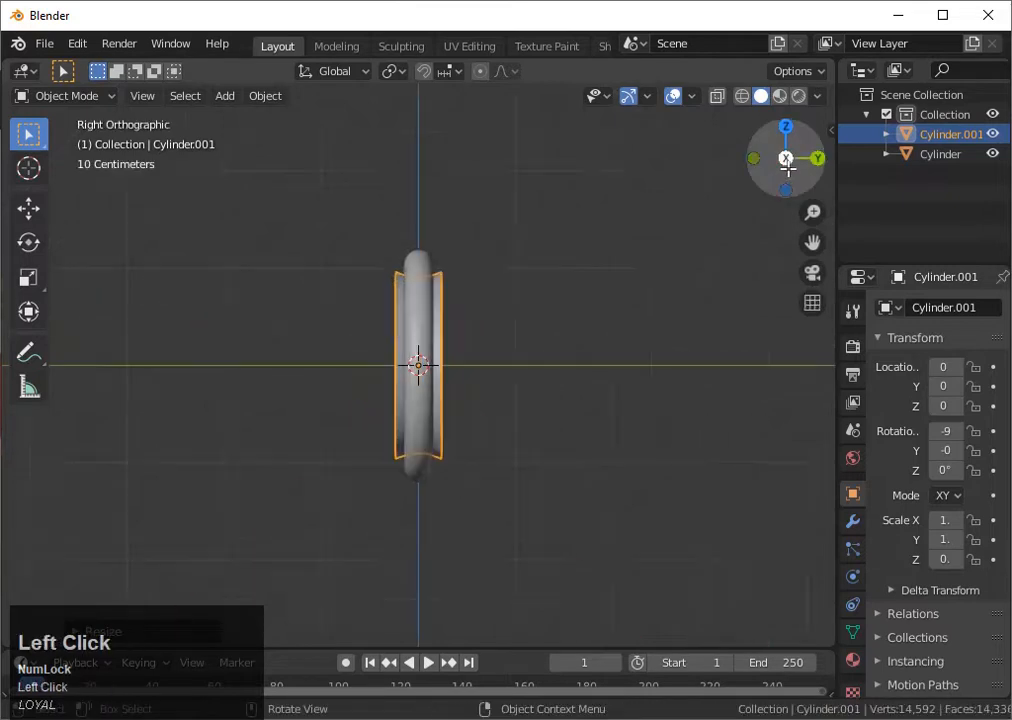
scroll(621, 309, "up", 4)
key("s")
key("y")
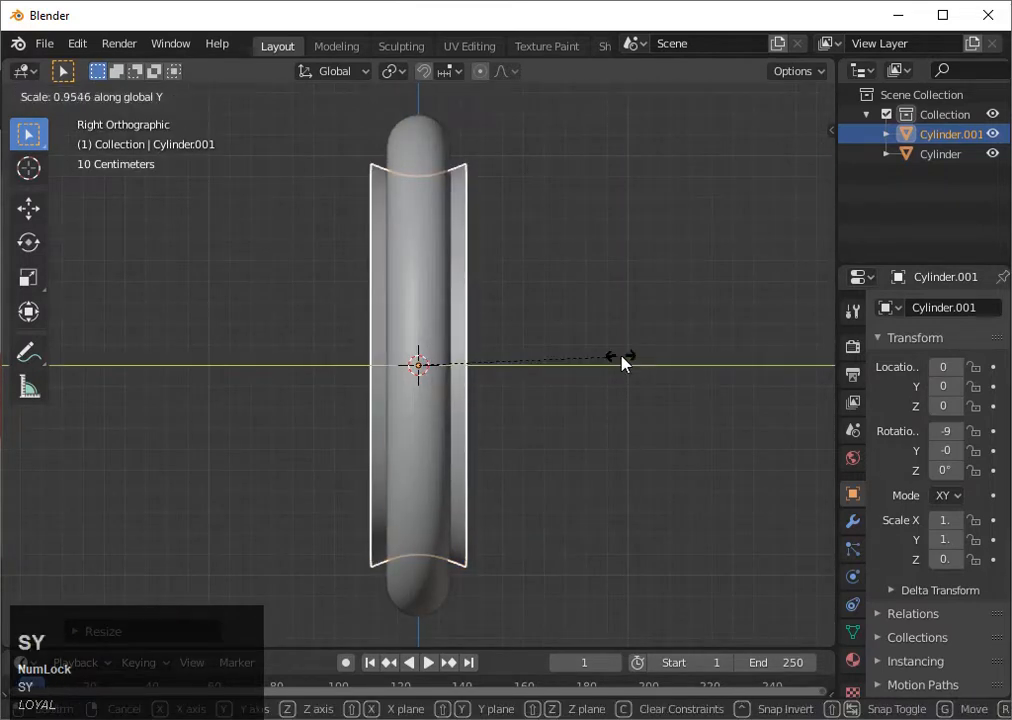
middle_click(565, 345)
middle_click_drag(562, 345, 457, 357)
key("s")
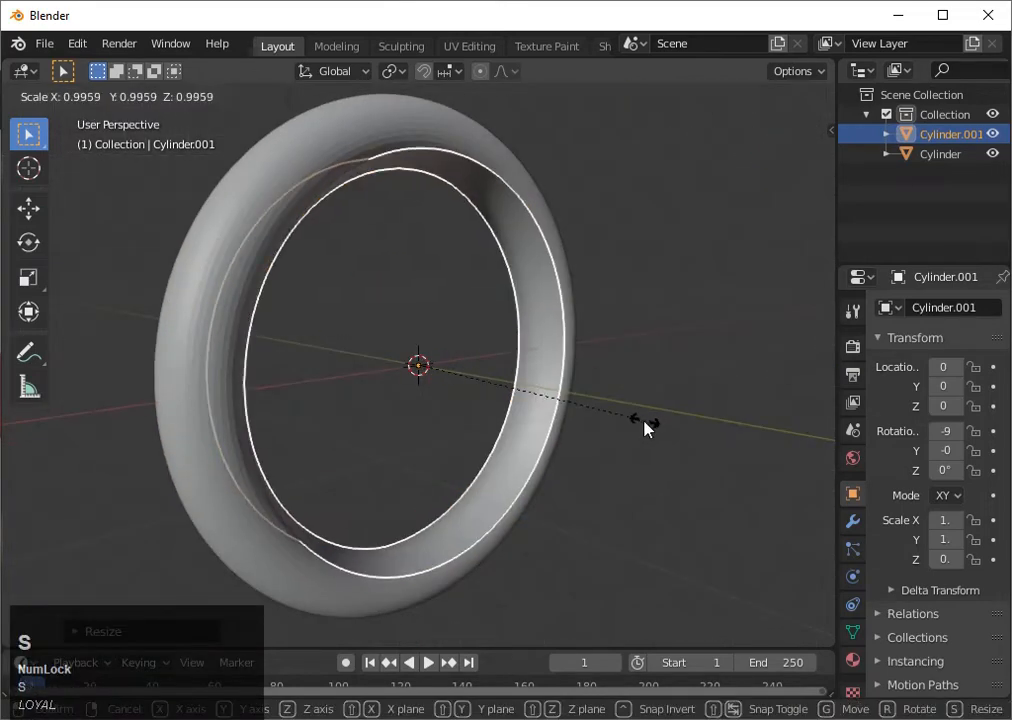
left_click(641, 425)
- Extrude all faces of the inner band along their normals to give it thickness
key("Tab")
key("a")
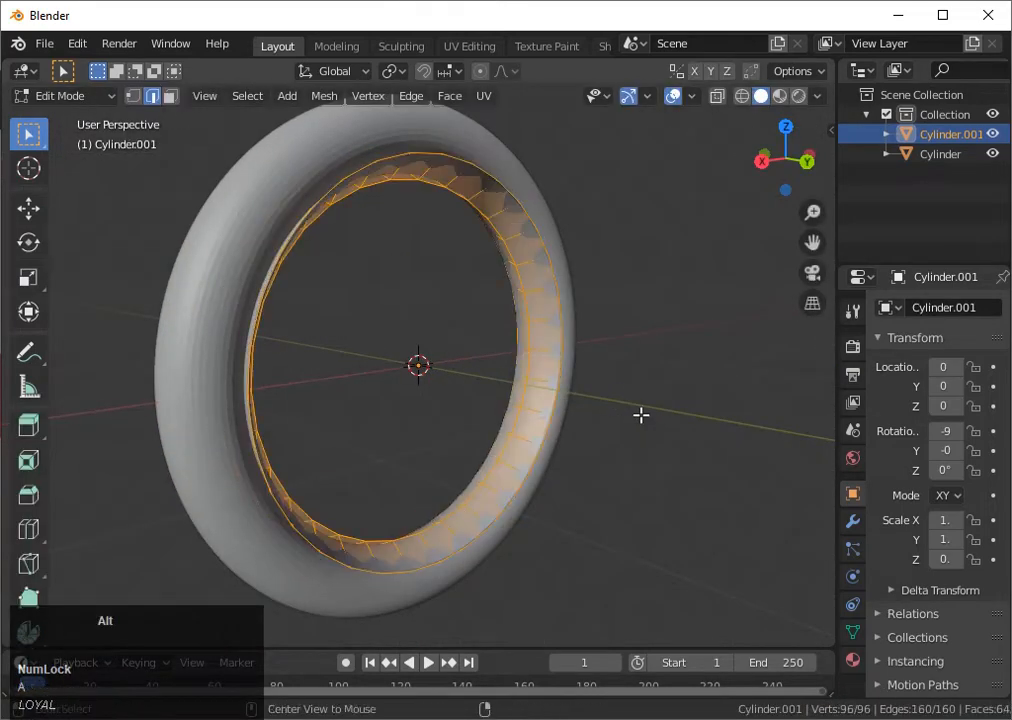
key("alt+e")
left_click(636, 383)
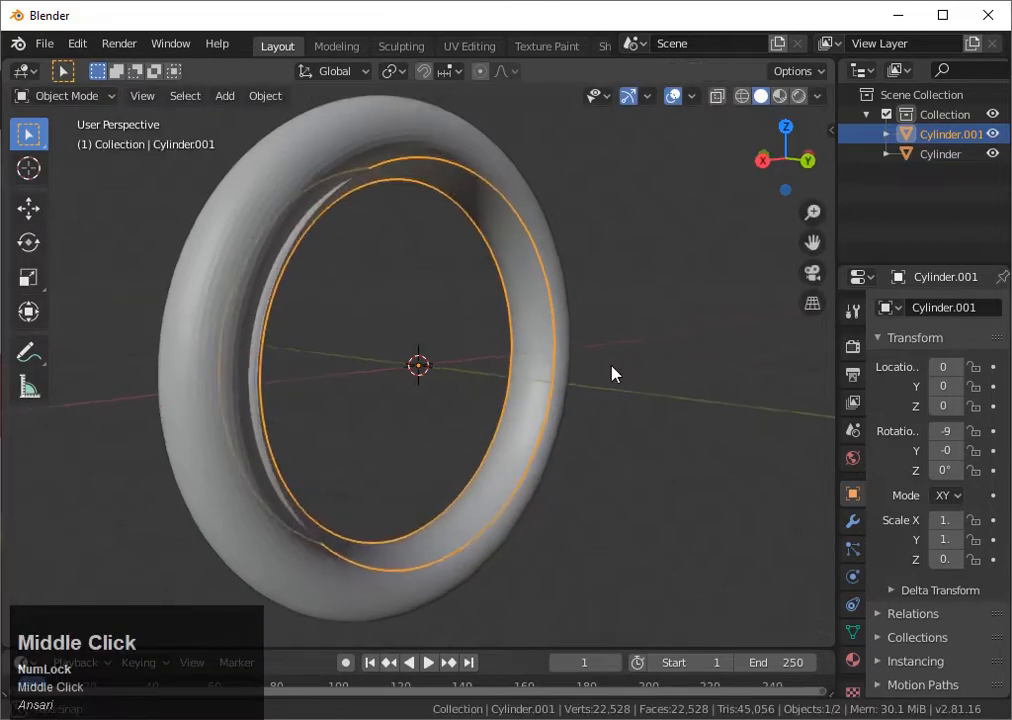
middle_click_drag(612, 373, 511, 422)
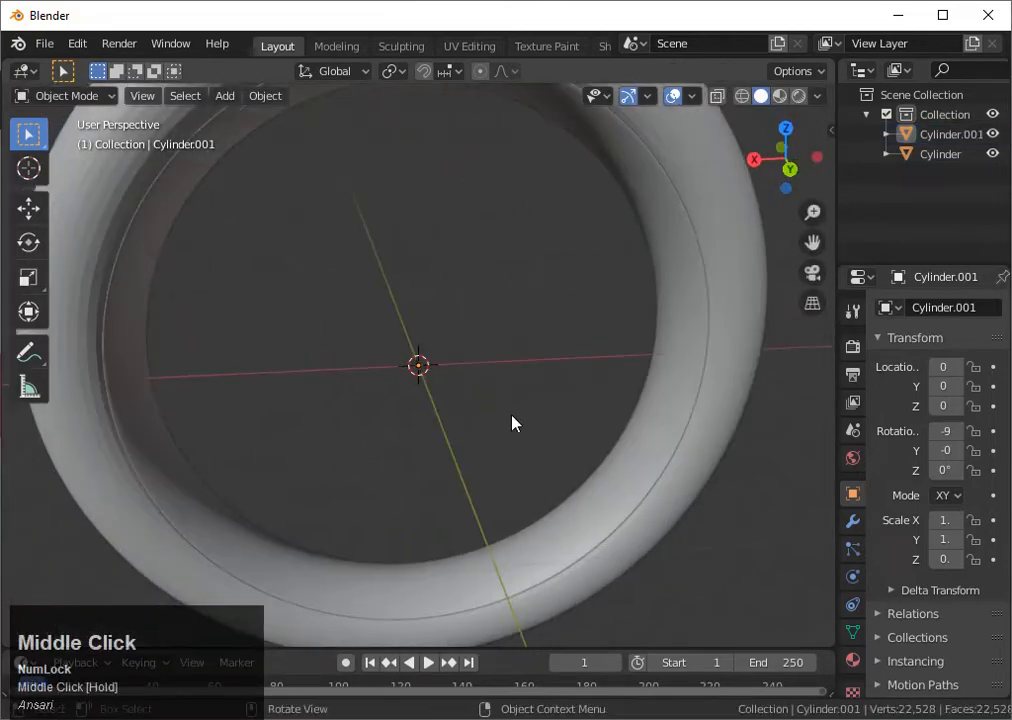
- Cut two supporting edge loops around the inner band, sliding the first close to its rim edge
key("Tab")
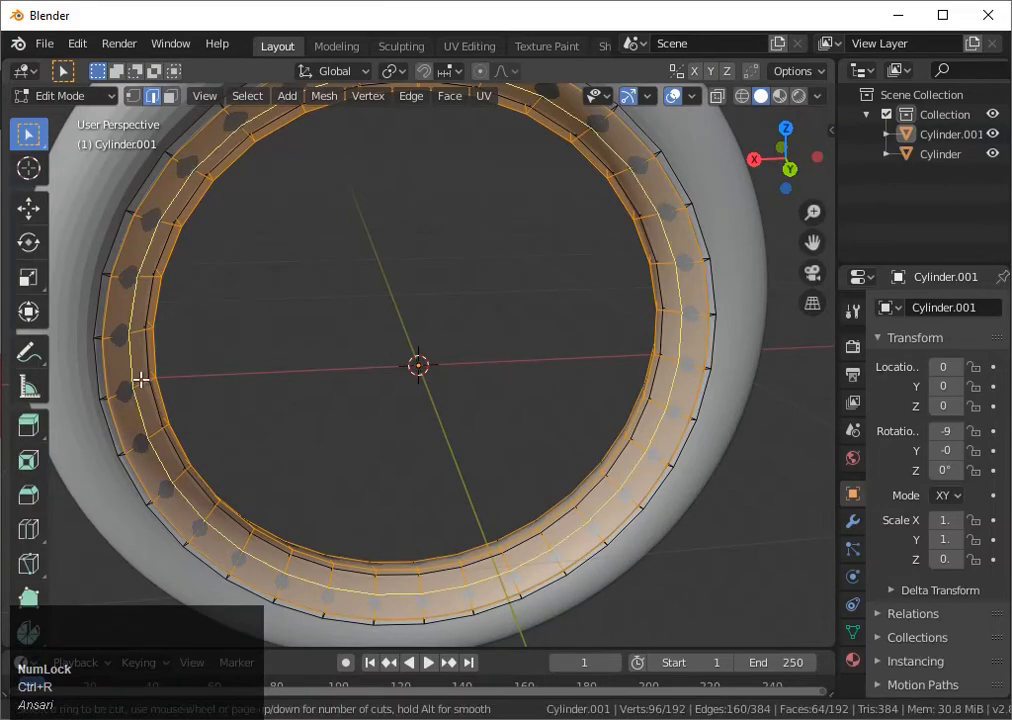
left_click(141, 380)
left_click(113, 384)
middle_click_drag(113, 384, 305, 447)
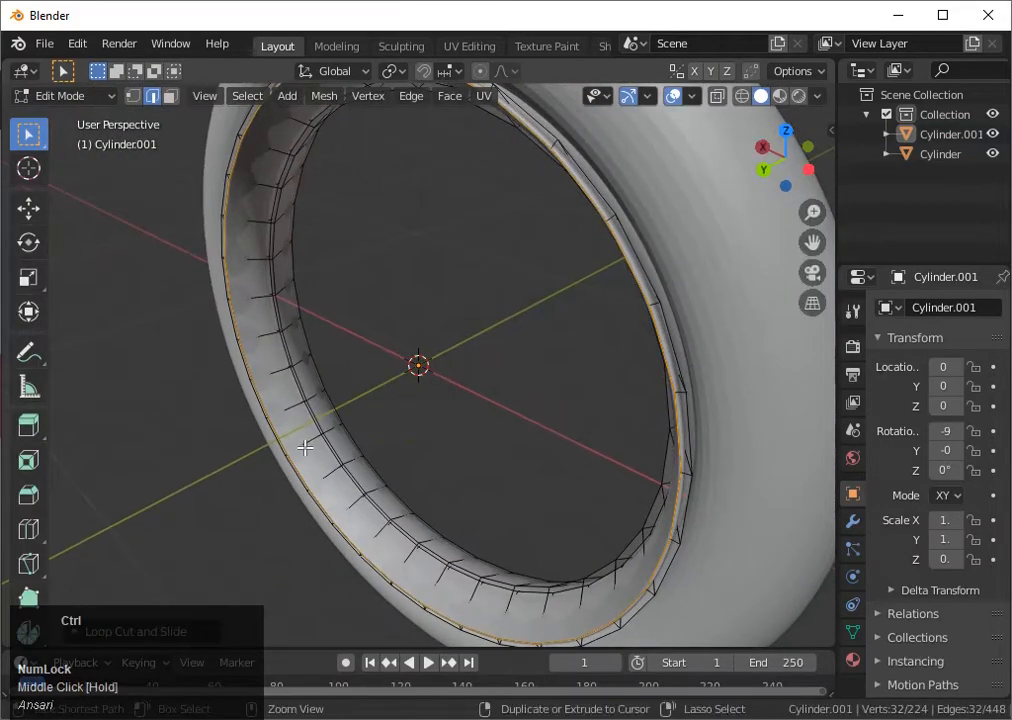
left_click(305, 447)
left_click(343, 413)
key("Tab")
middle_click_drag(343, 413, 391, 422)
- Add three more supporting edge loops around the rim band's edges to sharpen its smoothed profile
key("Tab")
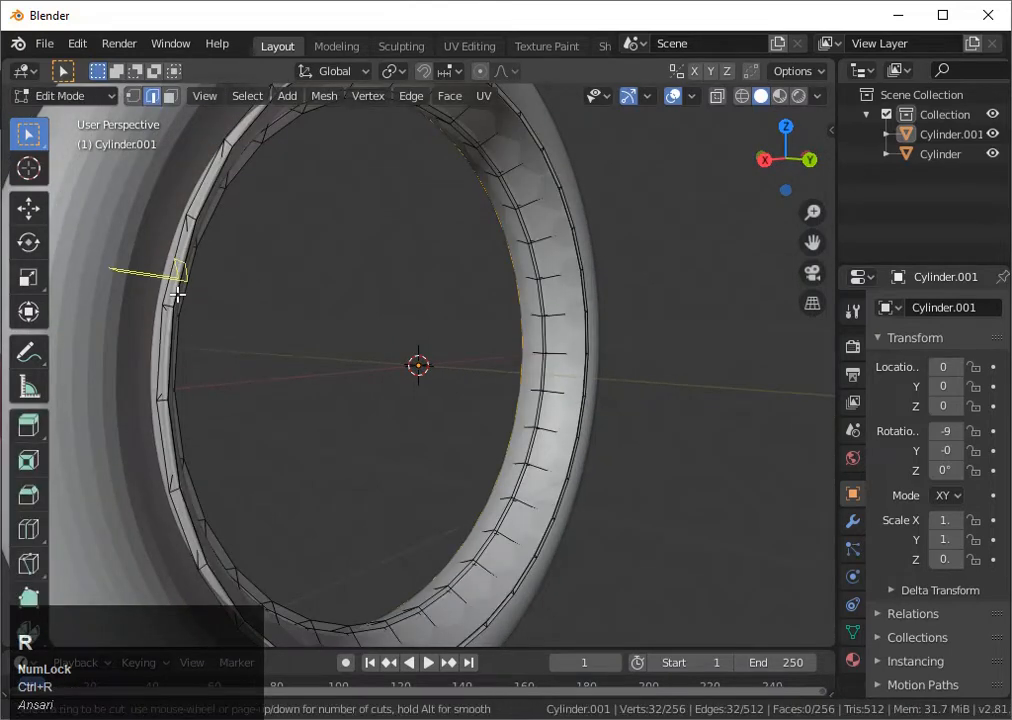
left_click(171, 306)
left_click(165, 298)
middle_click_drag(165, 298, 432, 326)
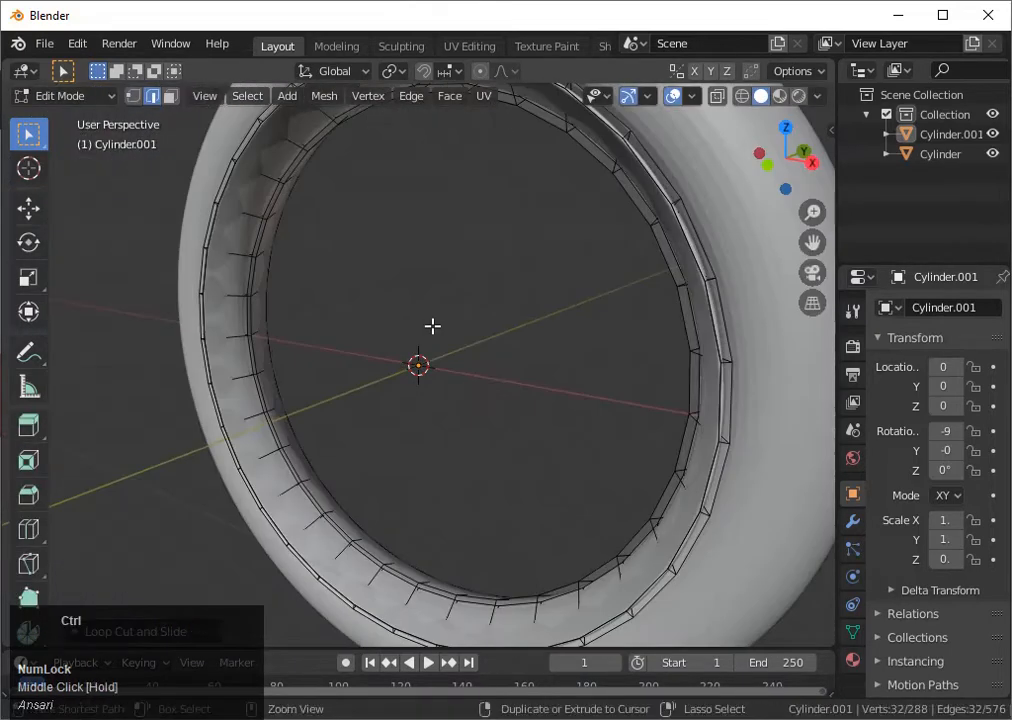
left_click(729, 362)
left_click(733, 358)
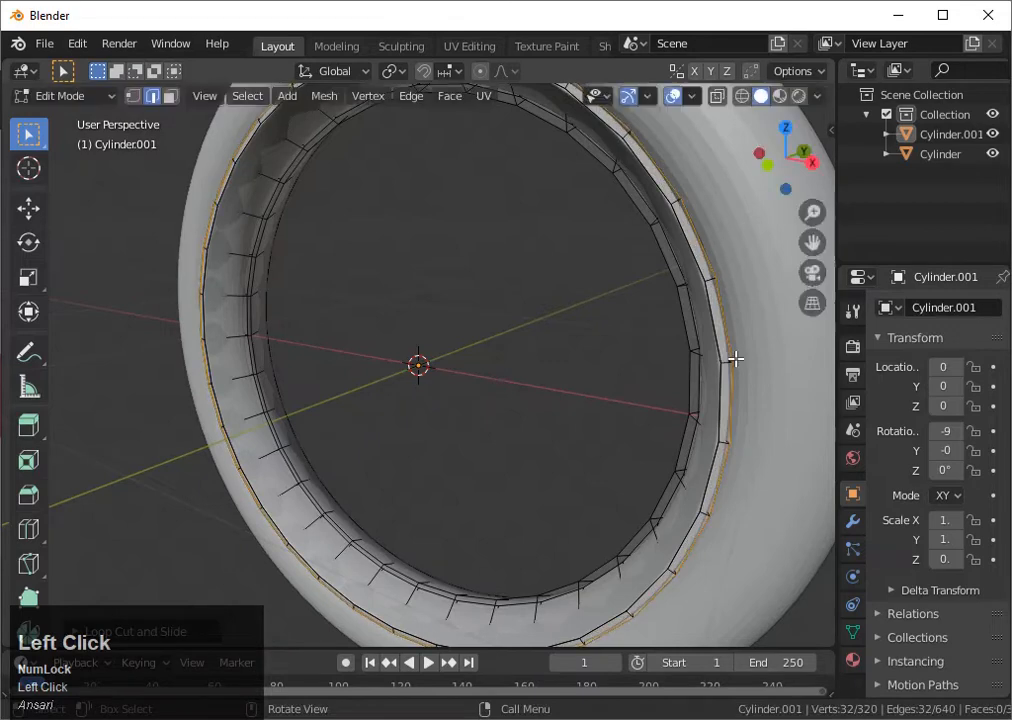
left_click(724, 358)
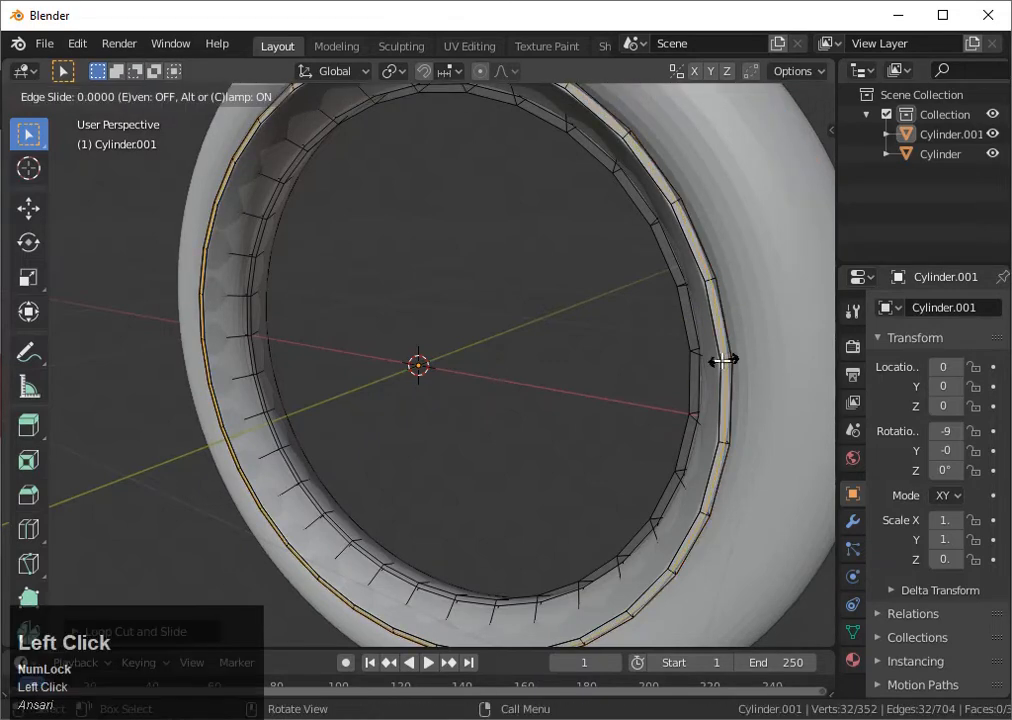
left_click(718, 358)
key("Tab")
scroll(718, 366, "down", 4)
middle_click_drag(718, 366, 389, 355)
scroll(389, 355, "up", 3)
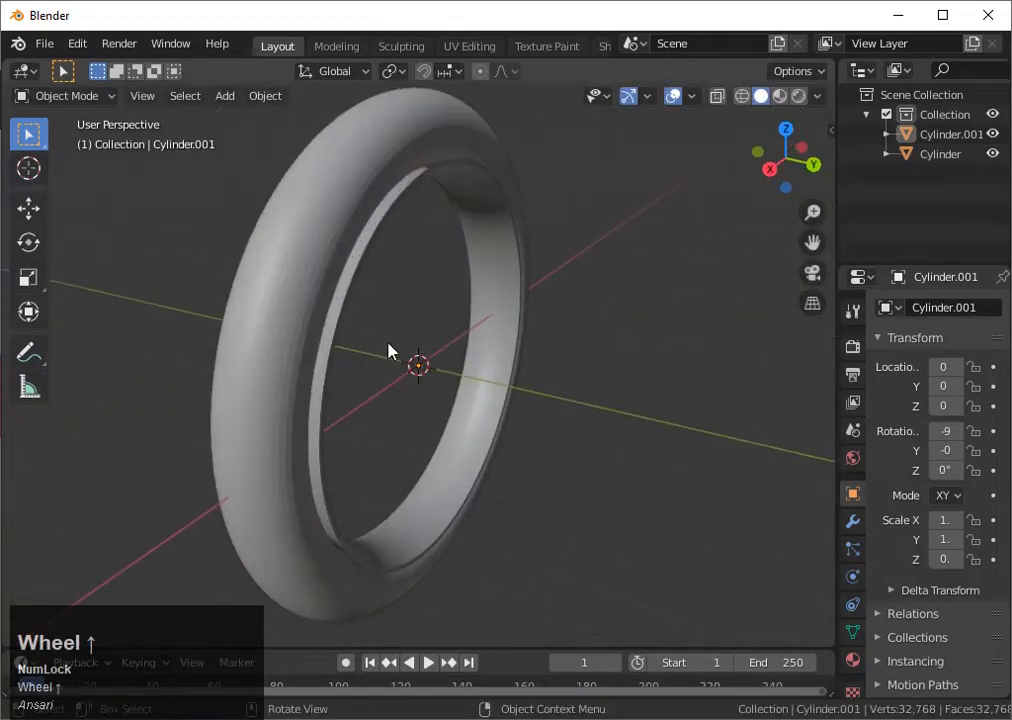
key("Tab")
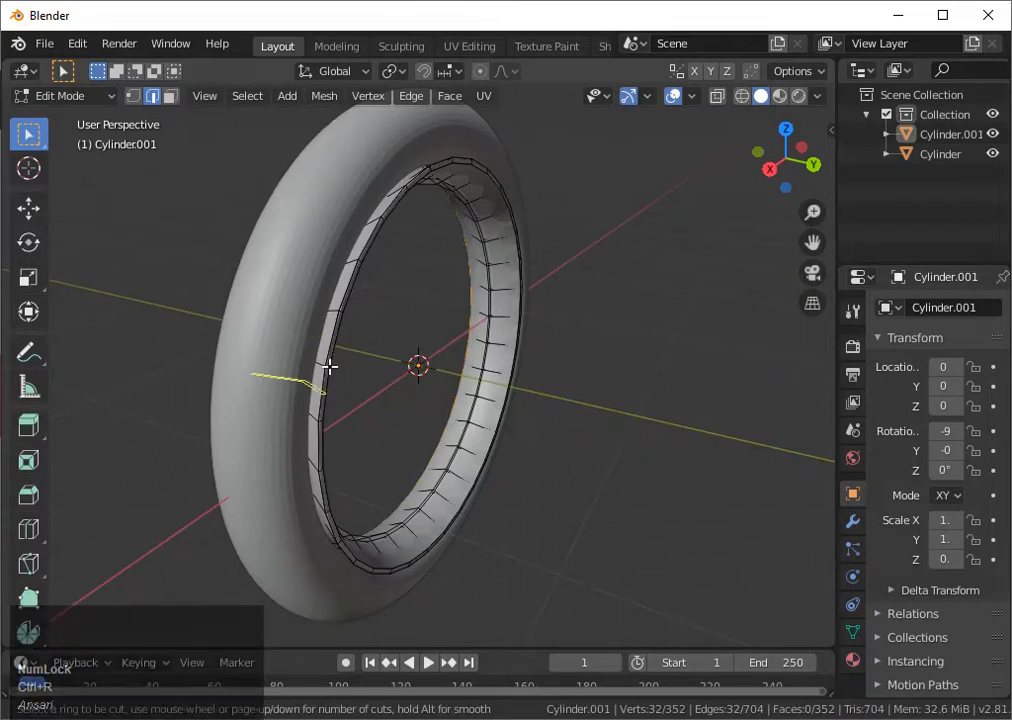
left_click(330, 368)
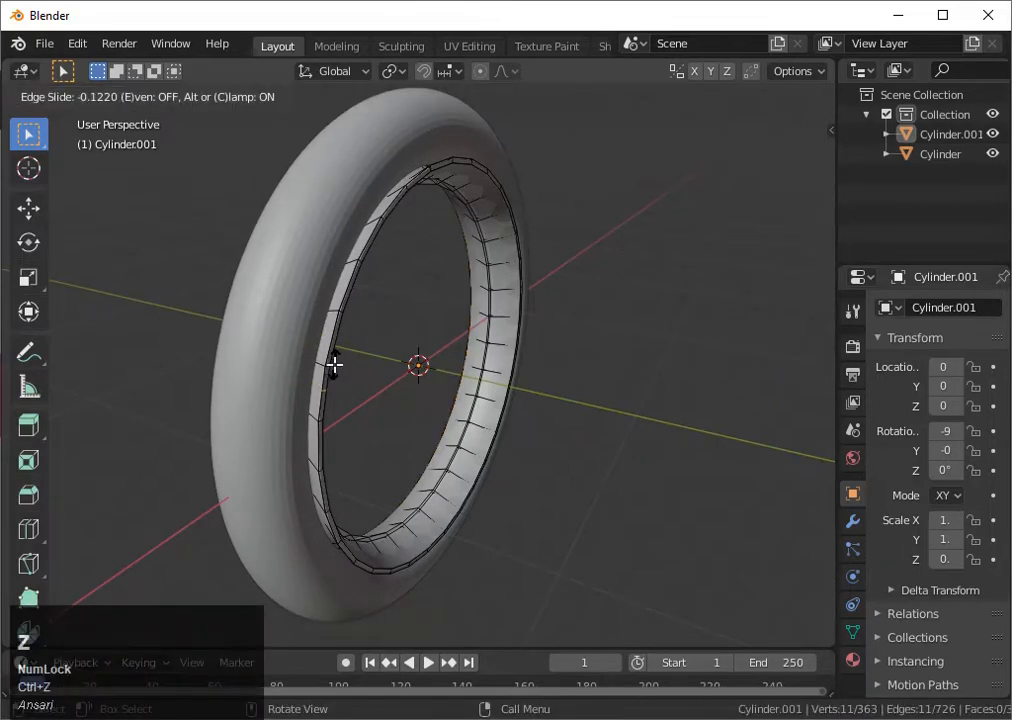
key("ctrl+z")
key("grave")
- Cut one full edge loop around the band's narrow side face and slide it close to the edge
middle_click_drag(350, 352, 413, 361)
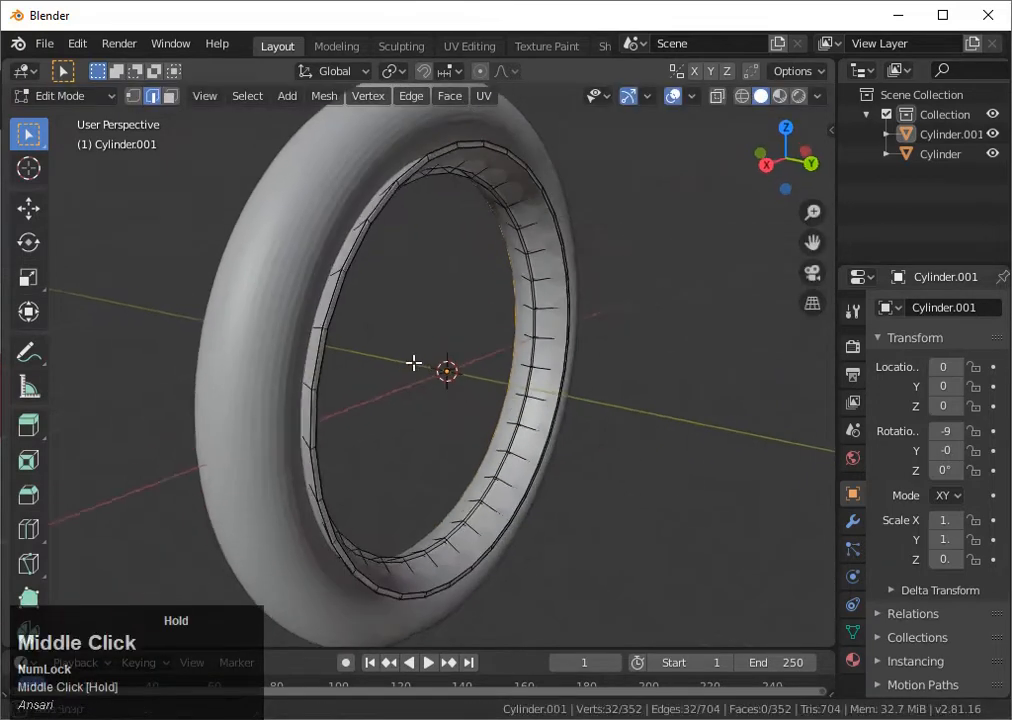
scroll(145, 396, "up", 4)
left_click(105, 393)
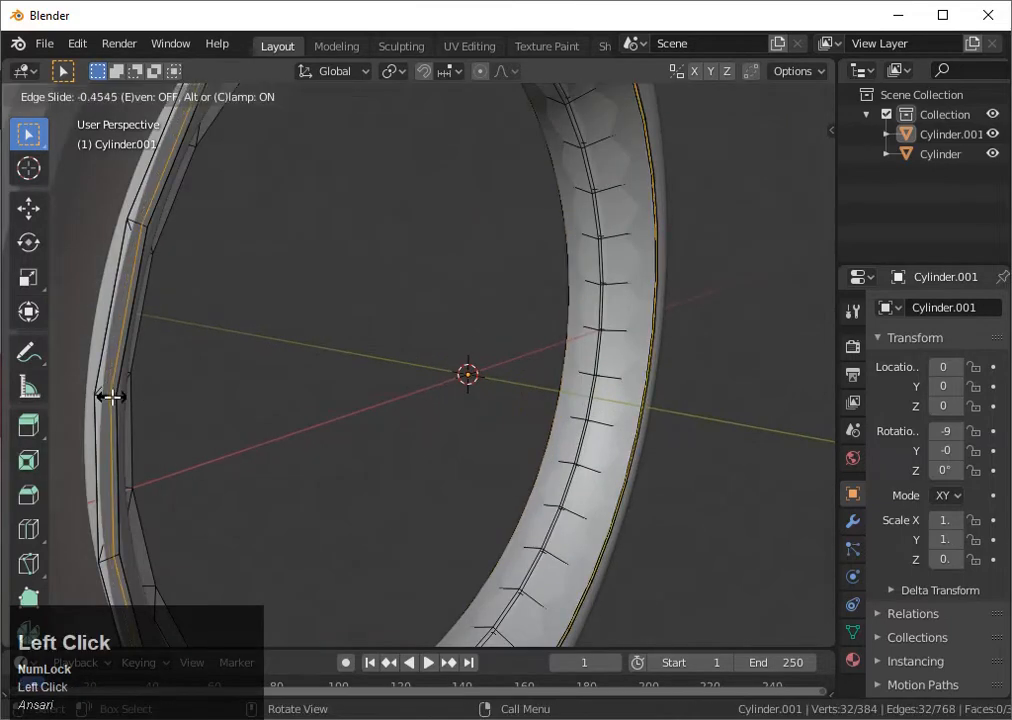
left_click(112, 398)
key("grave")
key("Tab")
scroll(208, 394, "down", 4)
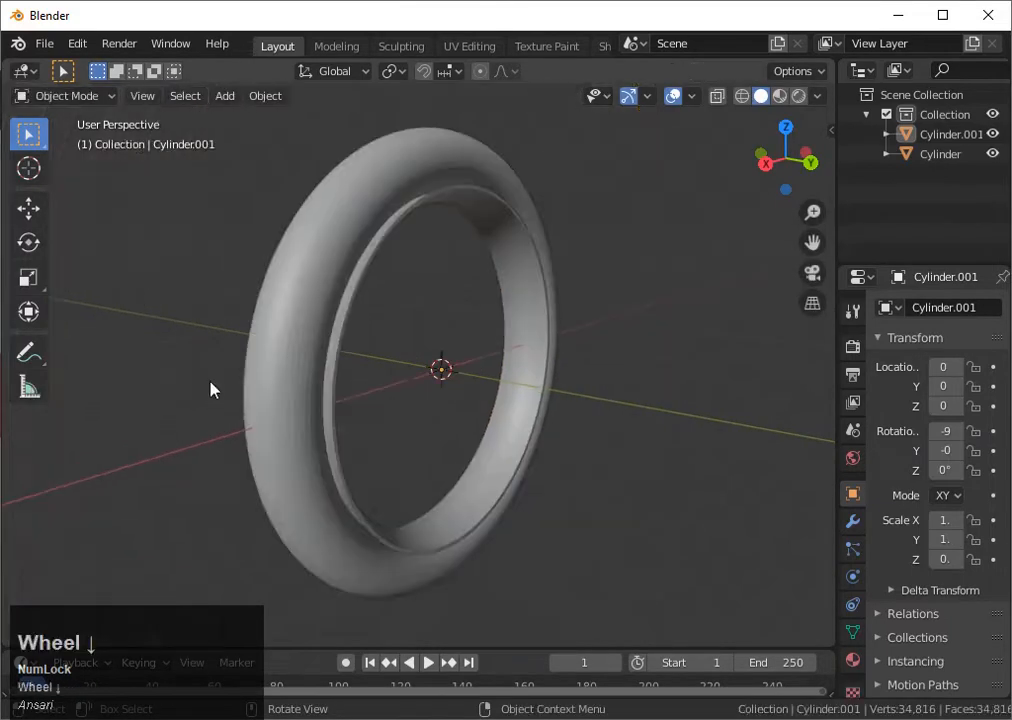
- Select the inner rim band and scale it slightly narrower along the Y axis
middle_click_drag(210, 389, 783, 157)
left_click(783, 158)
scroll(680, 291, "up", 1)
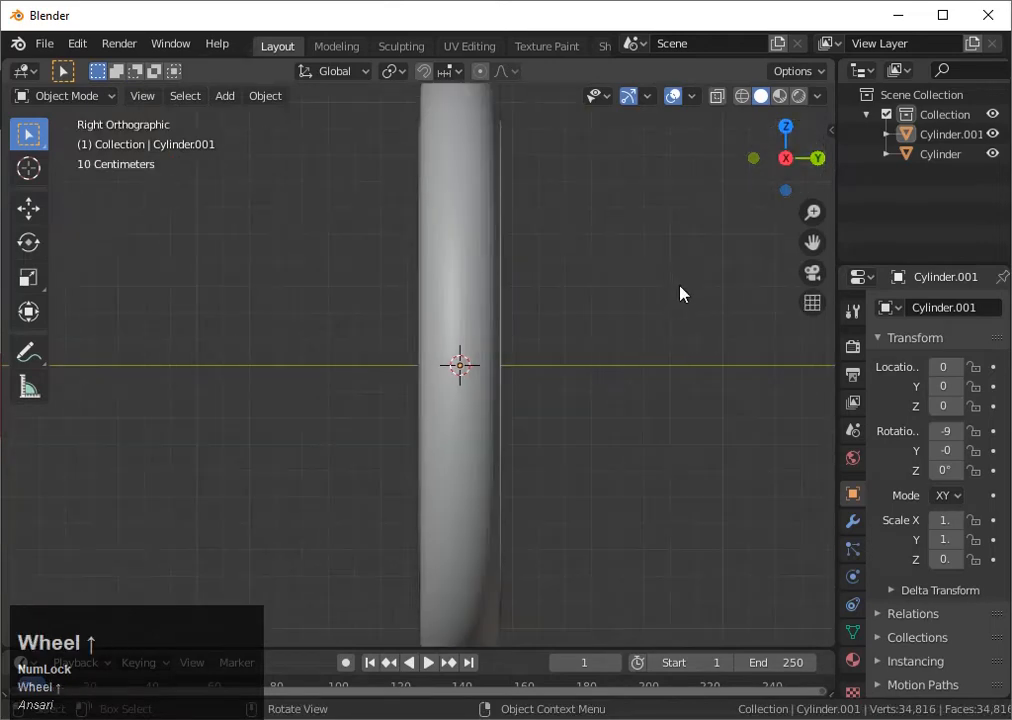
middle_click_drag(680, 291, 491, 319)
scroll(515, 316, "down", 3)
scroll(495, 325, "up", 2)
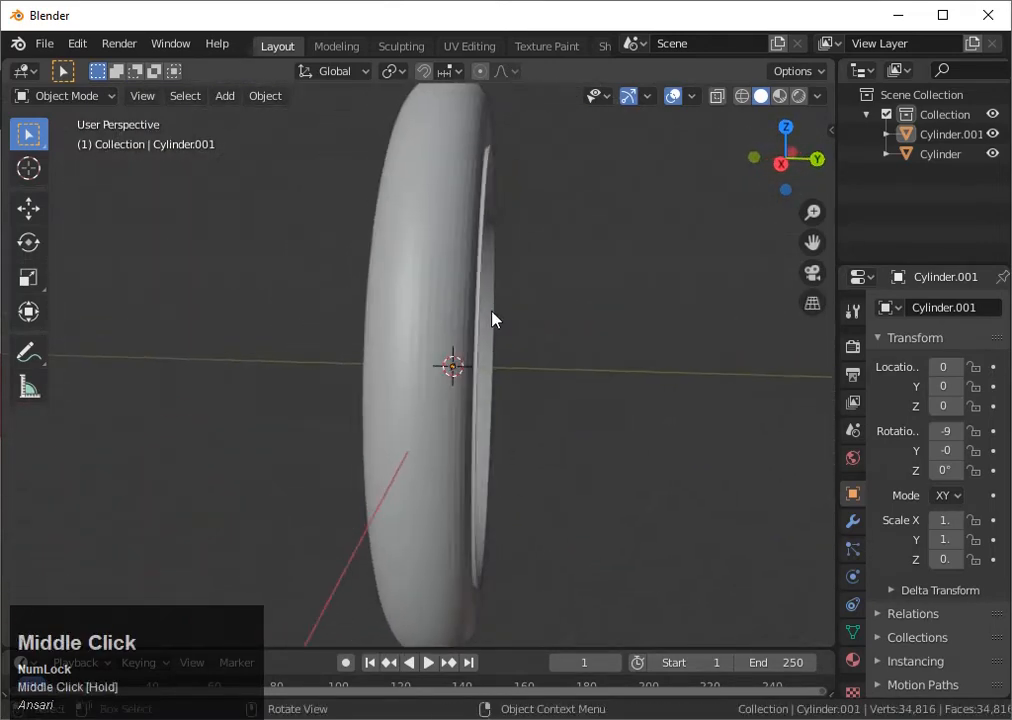
left_click(781, 163)
middle_click_drag(562, 400, 508, 377)
left_click(508, 377)
key("s")
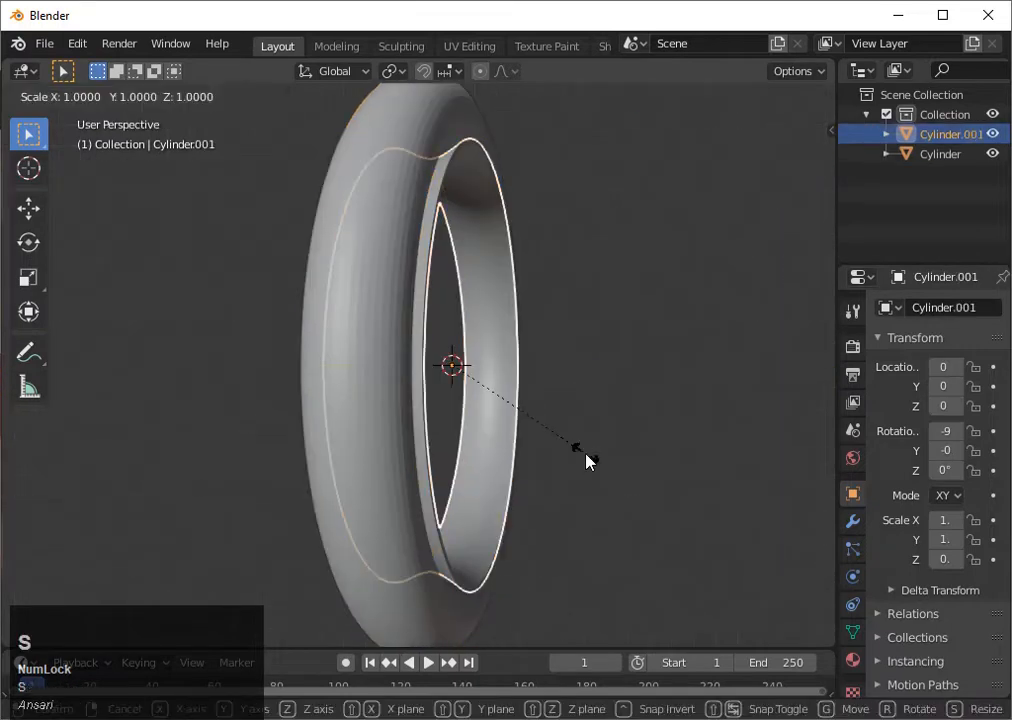
key("y")
left_click(579, 433)
- Narrow the rim band further along the Y axis, ending with a scale of about 0.88
key("s")
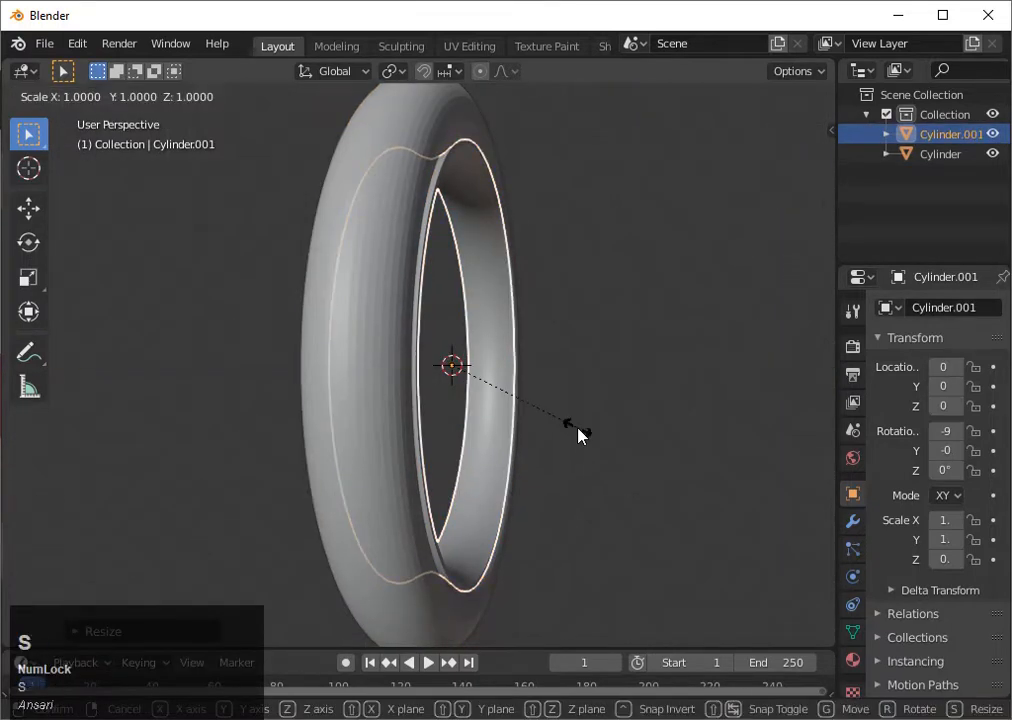
key("y")
key("Tab")
key("grave")
key("Tab")
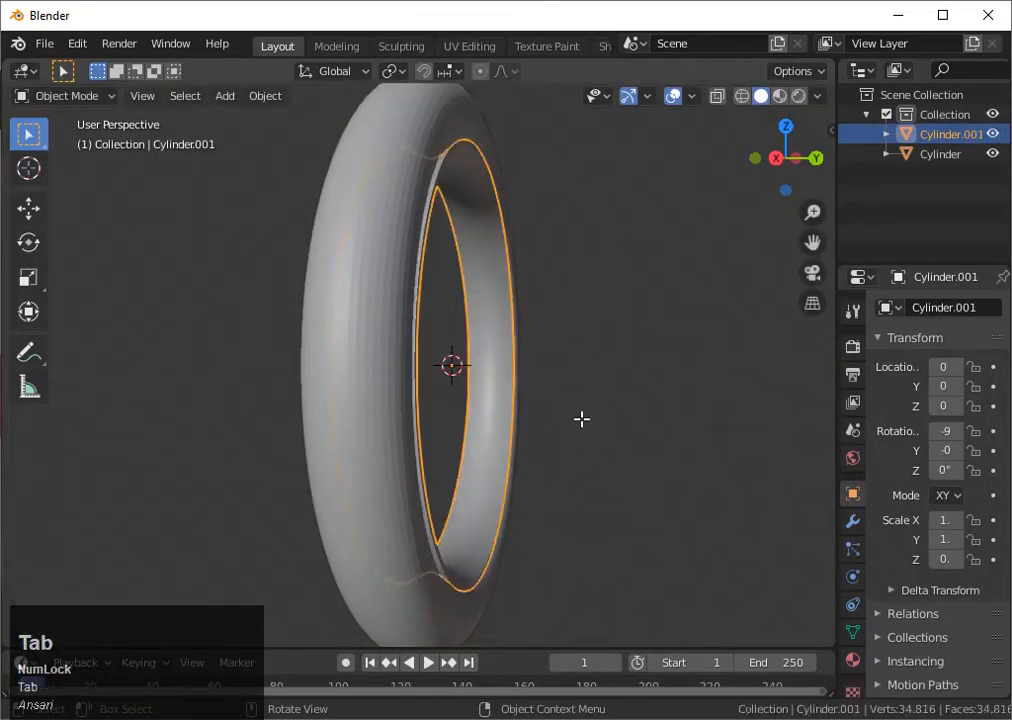
scroll(583, 419, "down", 3)
left_click(585, 419)
middle_click_drag(585, 419, 459, 420)
left_click(459, 420)
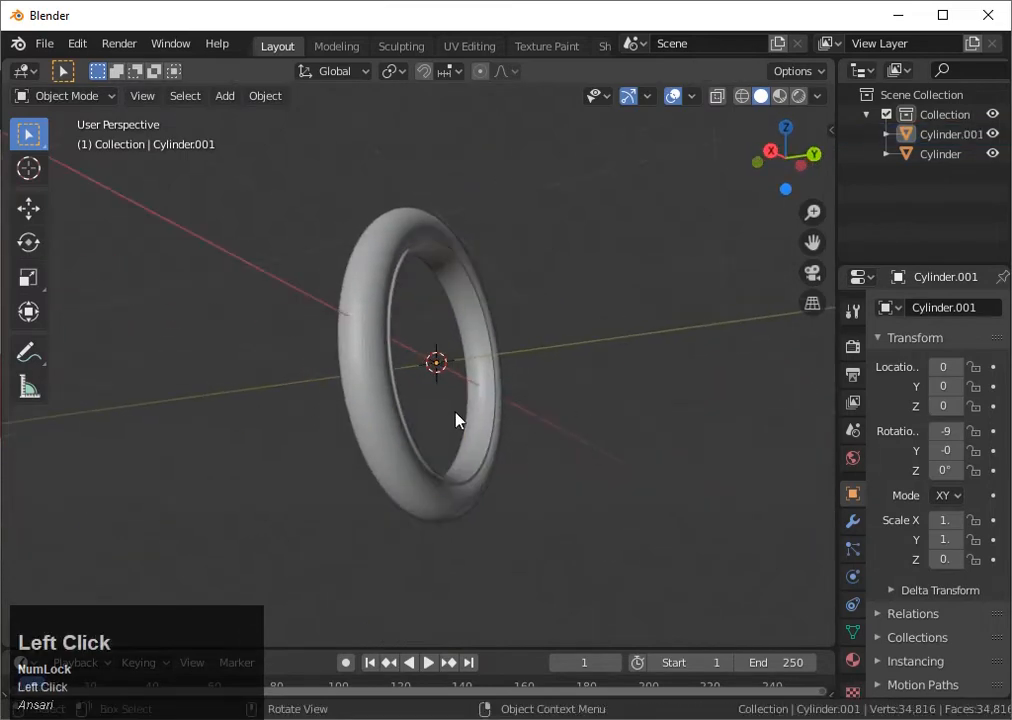
key("s")
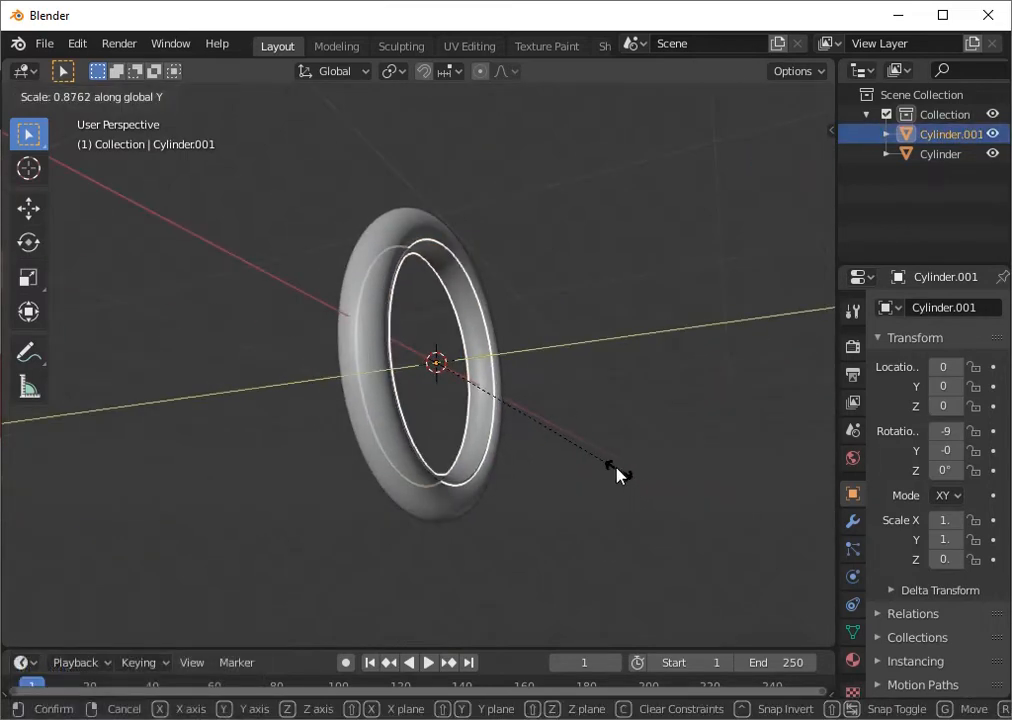
left_click(614, 474)
left_click(612, 472)
- Select the inner rim band again and rescale it slightly to fit inside the tyre
scroll(501, 459, "down", 2)
scroll(501, 459, "up", 2)
middle_click_drag(501, 459, 511, 370)
left_click(511, 370)
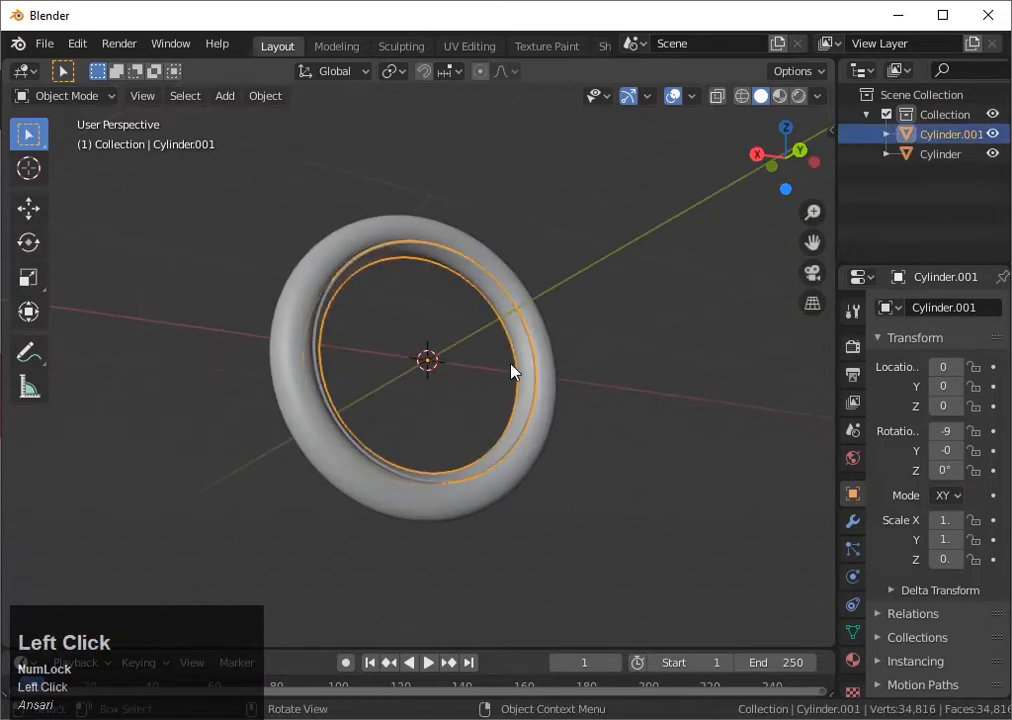
key("s")
left_click(605, 468)
left_click(603, 472)
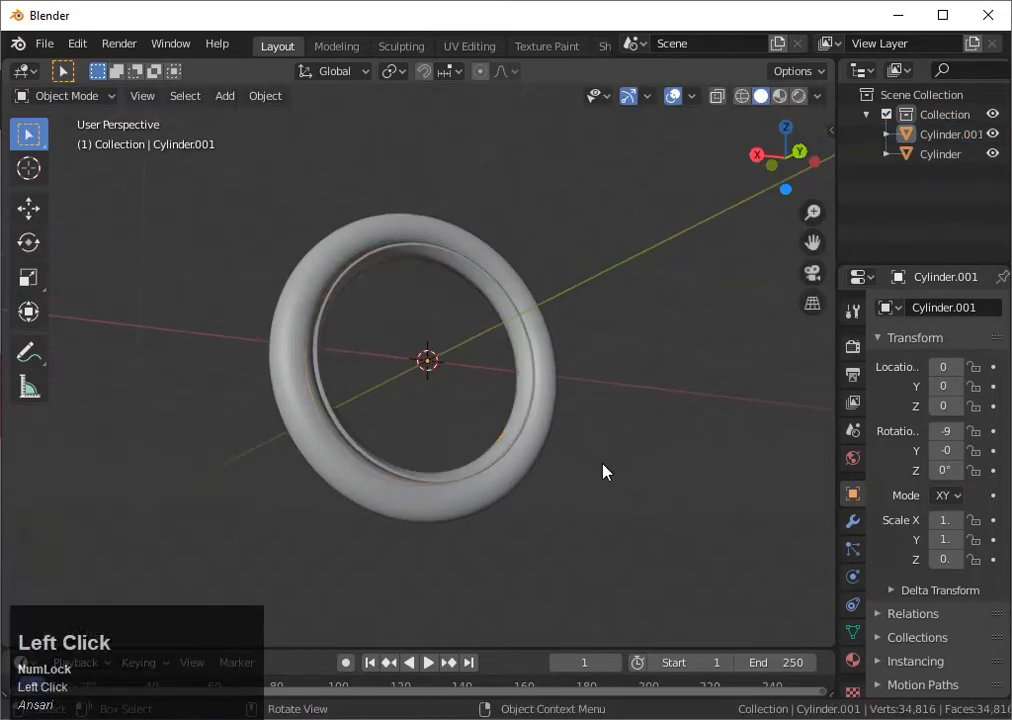
- Examine how the inner rim band fits inside the tyre from several angles
middle_click_drag(603, 472, 651, 511)
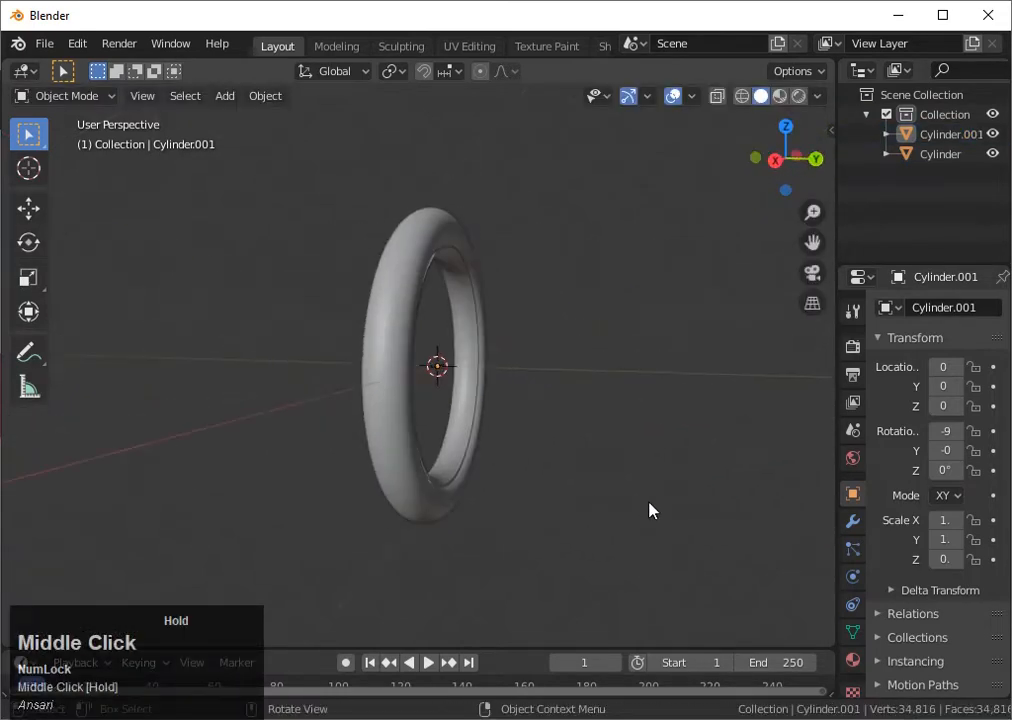
scroll(542, 492, "up", 2)
middle_click_drag(542, 492, 621, 467)
right_click(397, 376)
left_click(357, 365)
scroll(355, 367, "down", 1)
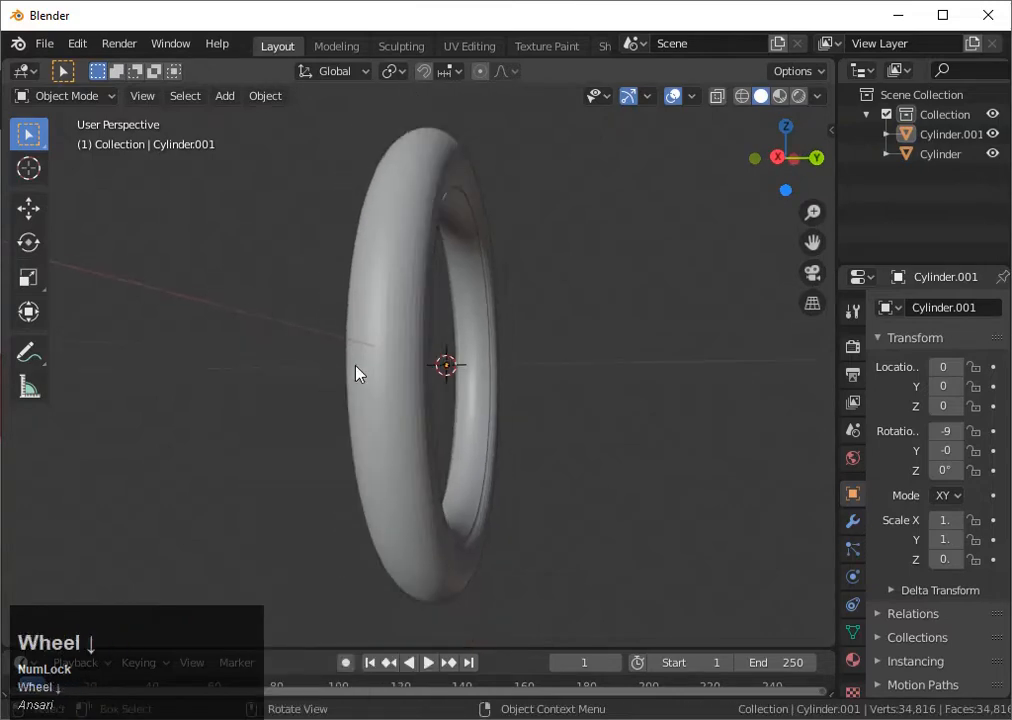
left_click(370, 364)
right_click(375, 362)
left_click(376, 361)
scroll(418, 343, "up", 3)
middle_click_drag(420, 350, 585, 479)
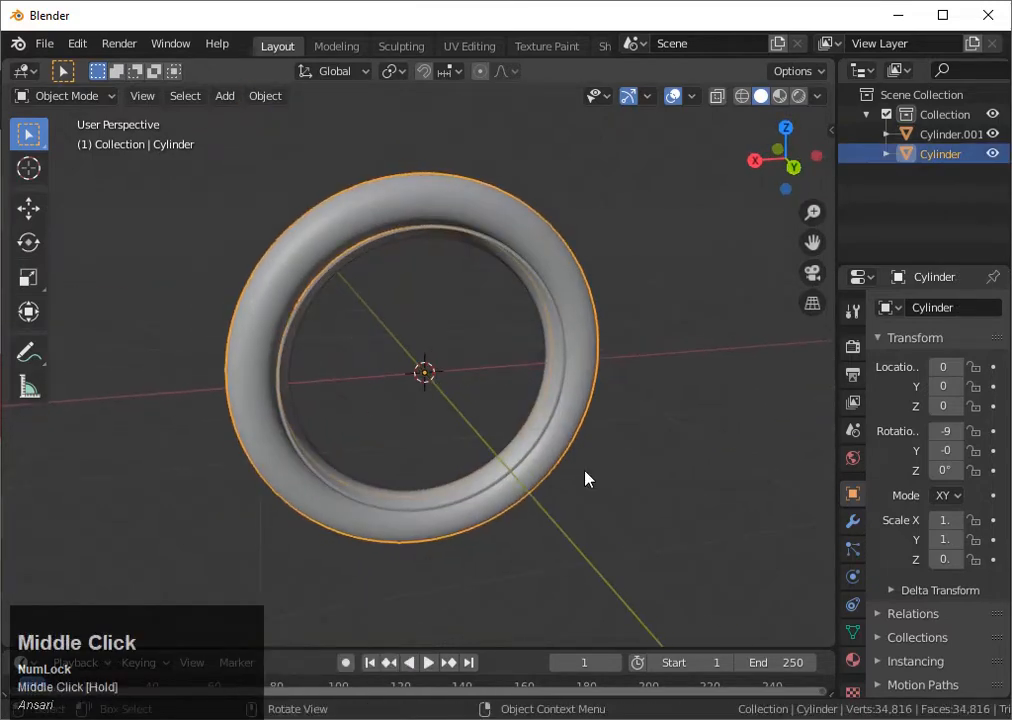
left_click(588, 481)
- Add a new cylinder mesh at the wheel's centre
scroll(615, 498, "down", 3)
key("shift+a")
mouse_move(590, 335)
left_click(655, 434)
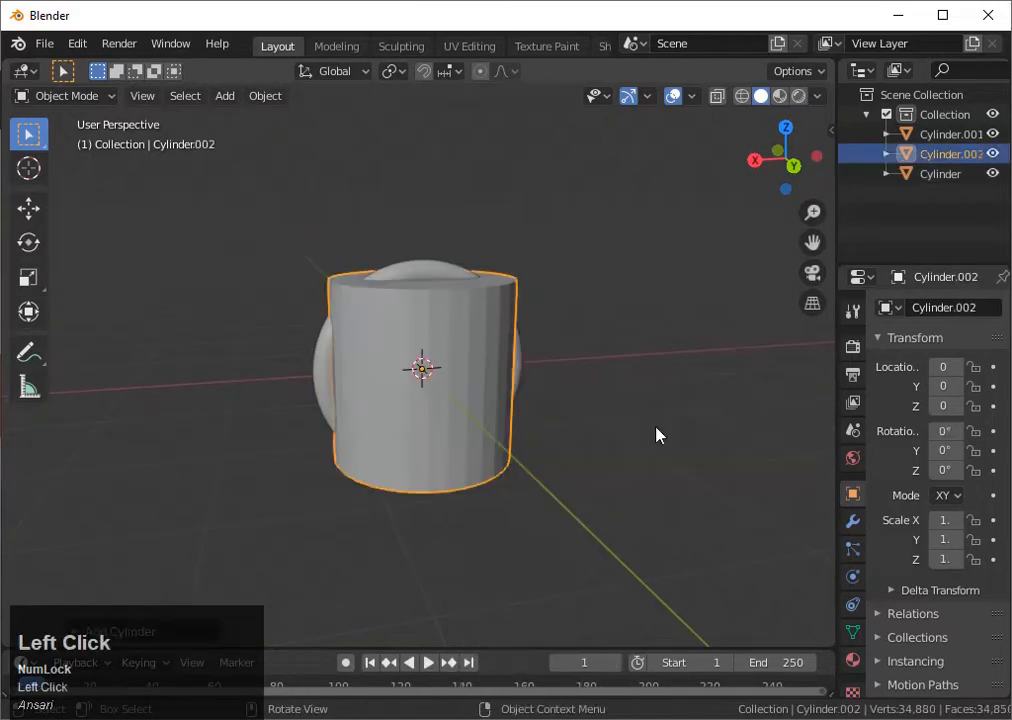
- Rotate the new cylinder 90° in the side view so its axis runs along Y
left_click(757, 162)
type("r90")
left_click(637, 321)
- Narrow the cylinder along the Y axis, and scale it down uniformly to about 0.40
key("s")
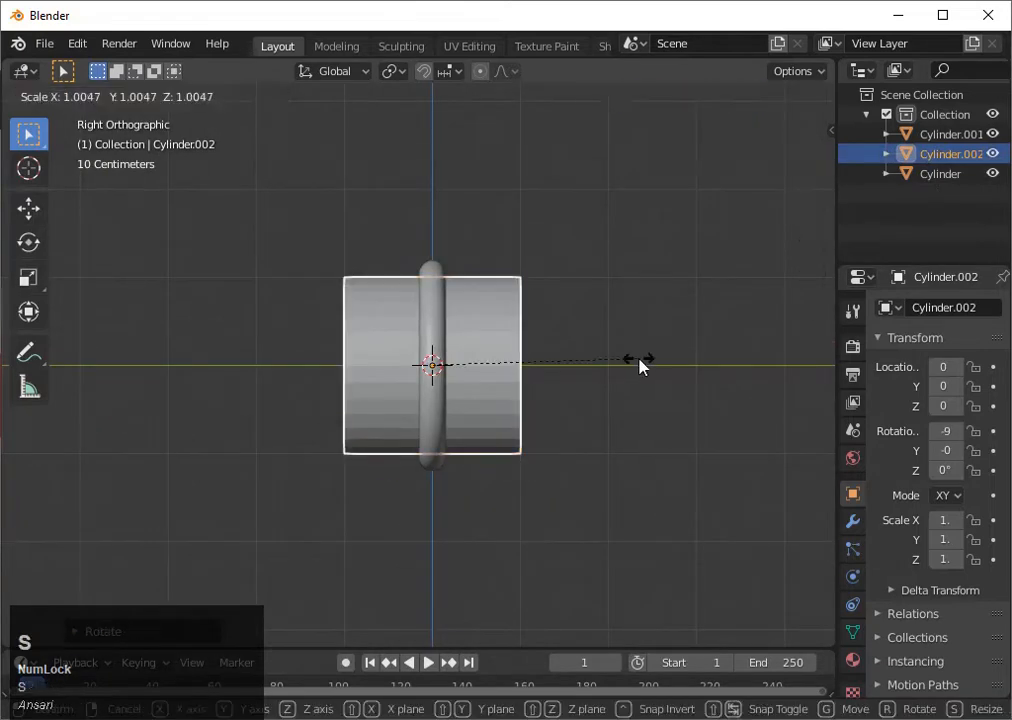
key("y")
left_click(512, 347)
key("s")
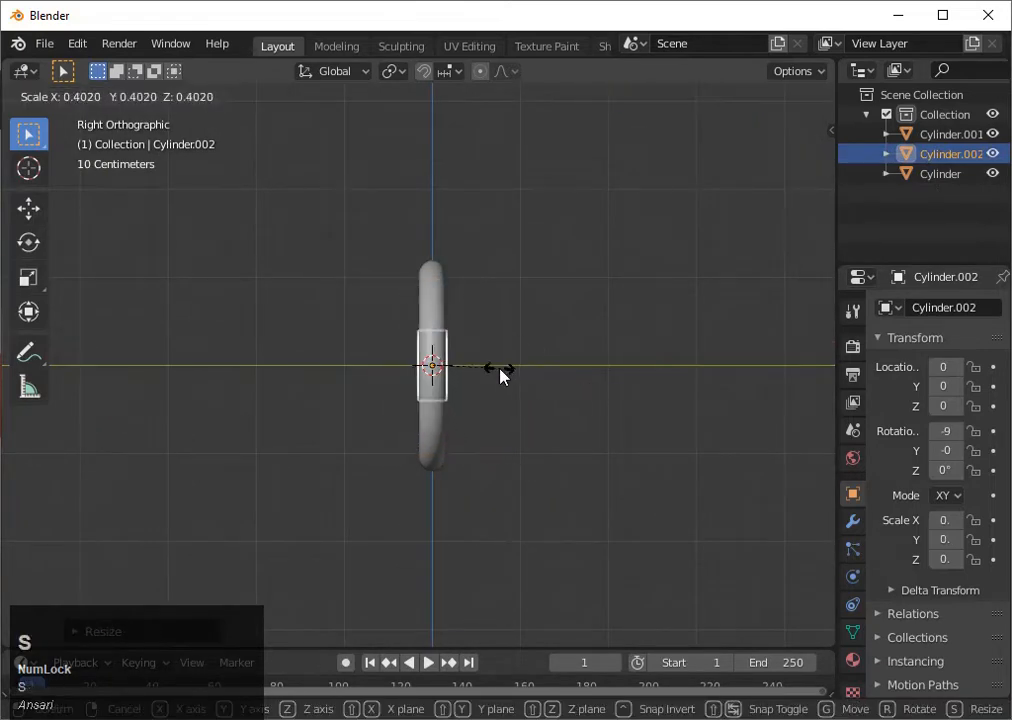
left_click(499, 369)
- Stretch the cylinder along Y and shrink it uniformly, ending with a scale of about 0.59, to form a small hub
key("s")
key("s")
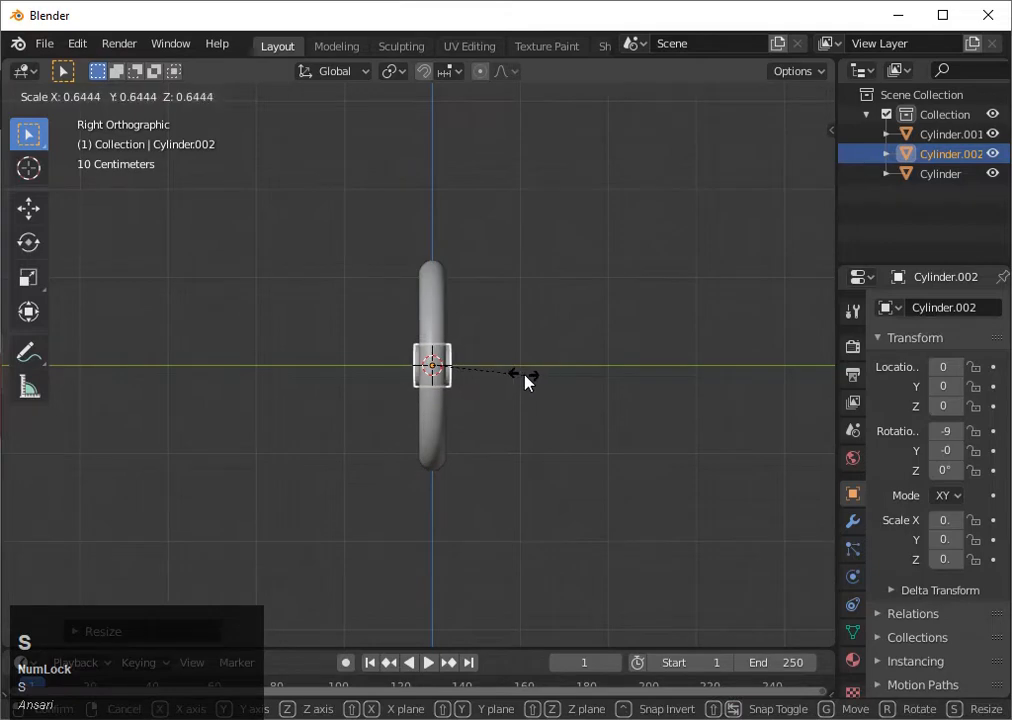
key("y")
left_click(563, 398)
key("s")
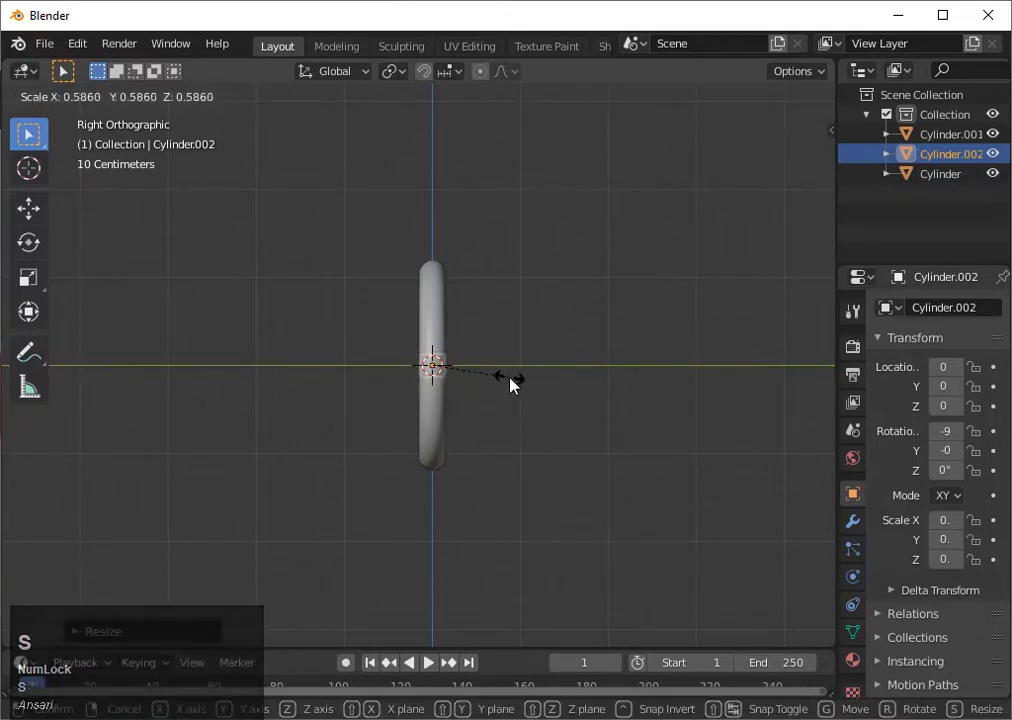
left_click(511, 384)
middle_click_drag(511, 384, 485, 385)
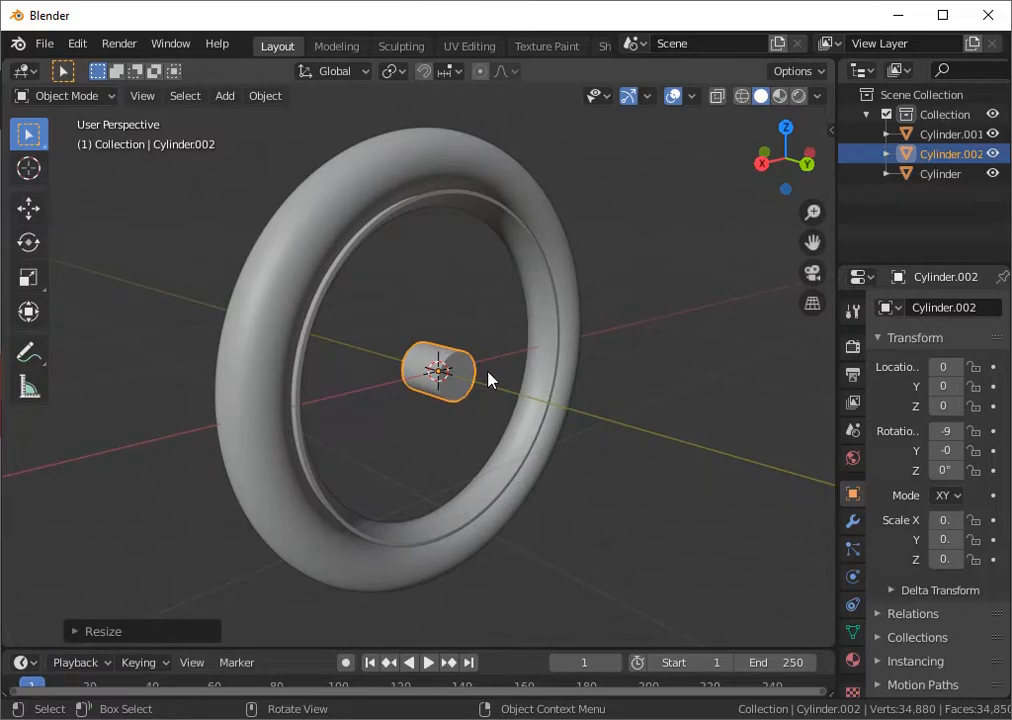
- Cut two edge loops around the hub cylinder and spread them along Y towards its two ends
middle_click_drag(563, 399, 474, 400)
scroll(538, 409, "up", 3)
middle_click_drag(538, 409, 714, 445)
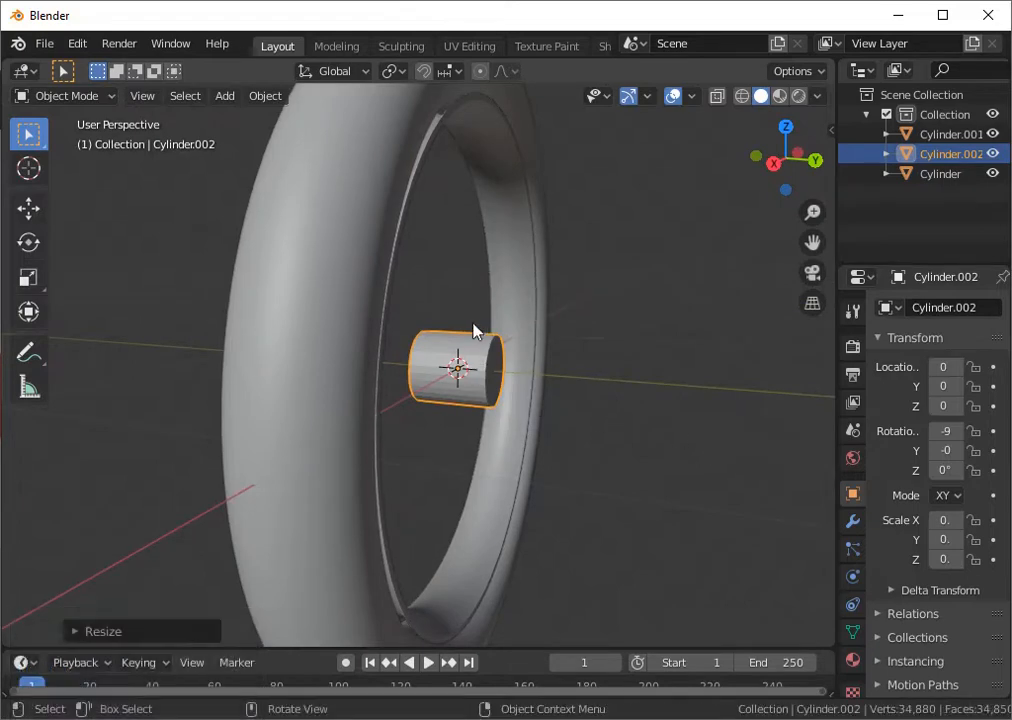
middle_click_drag(592, 374, 514, 372)
key("Tab")
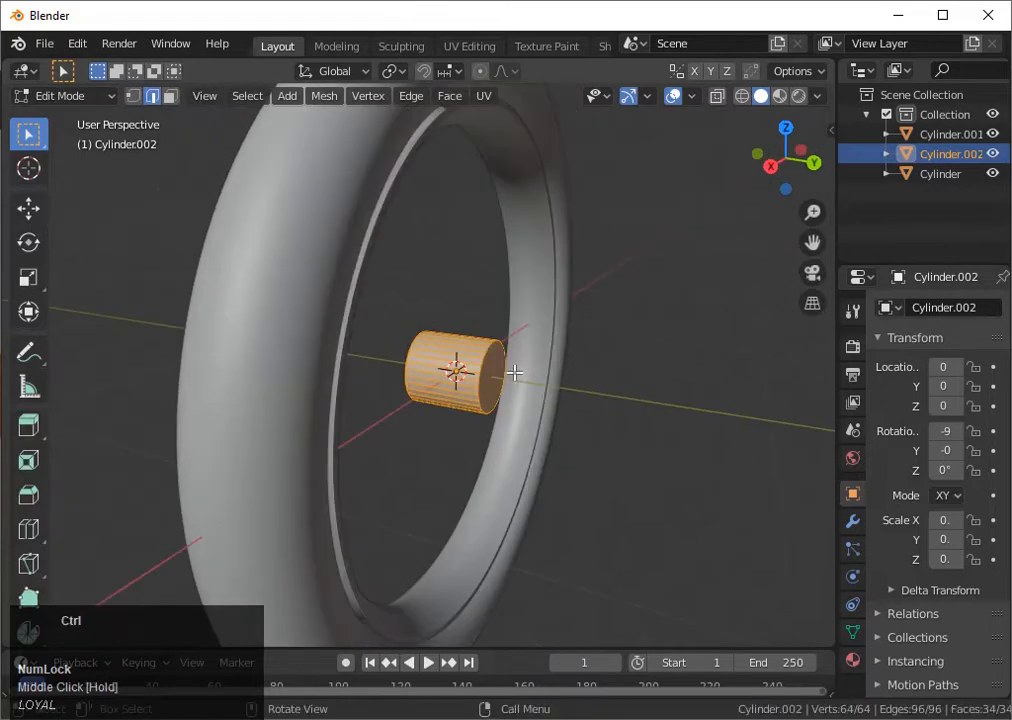
left_click(477, 368)
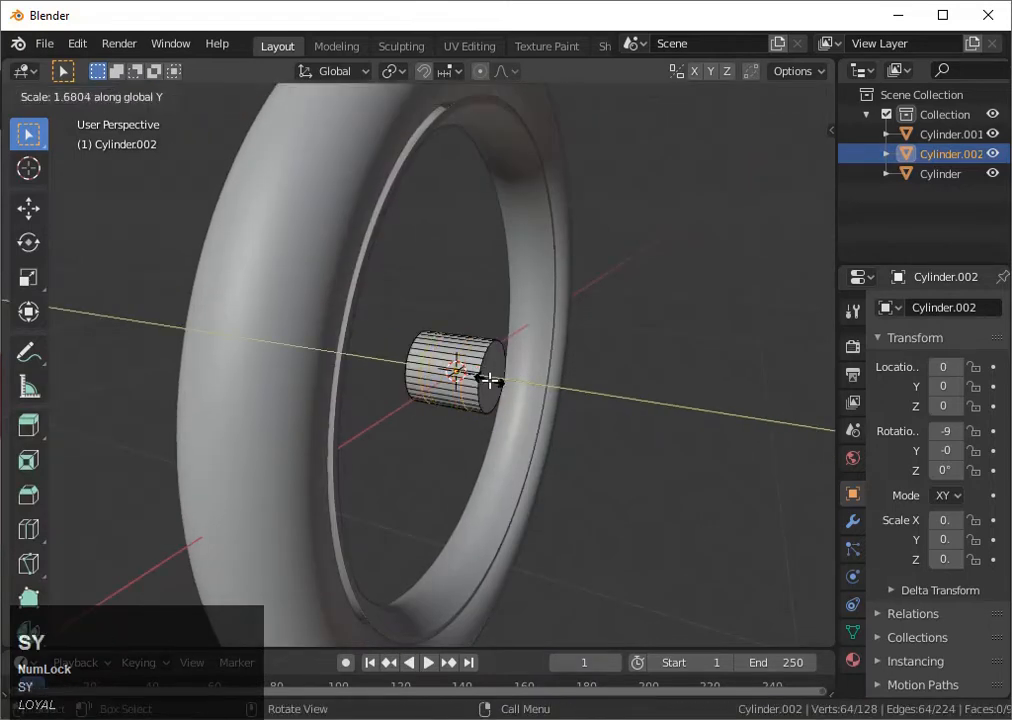
left_click(494, 404)
key("Tab")
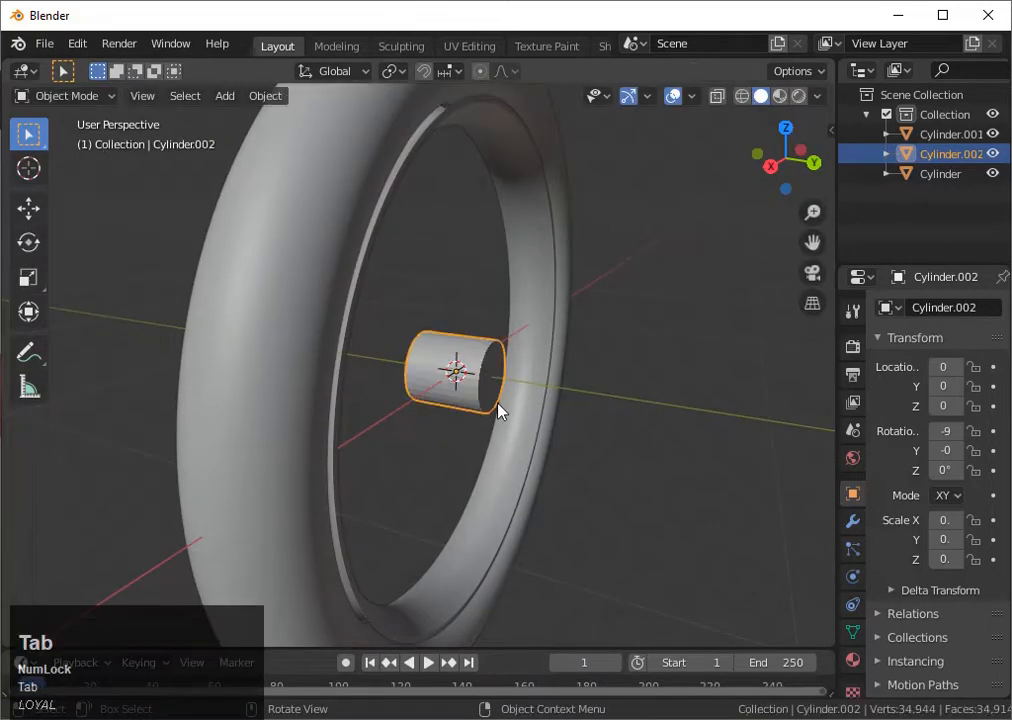
- Select every other face of the narrow bands at both ends of the hub, working around most of its circumference
key("Tab")
scroll(497, 406, "up", 3)
key("3")
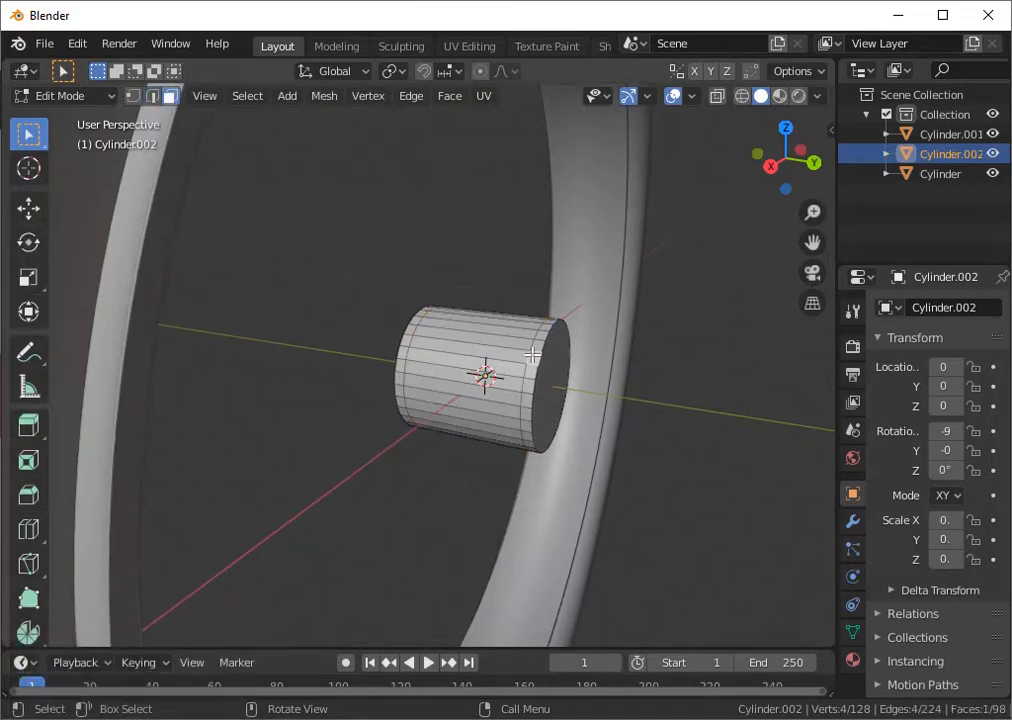
left_click(454, 332)
left_click(411, 325, "shift")
middle_click_drag(411, 325, 508, 424)
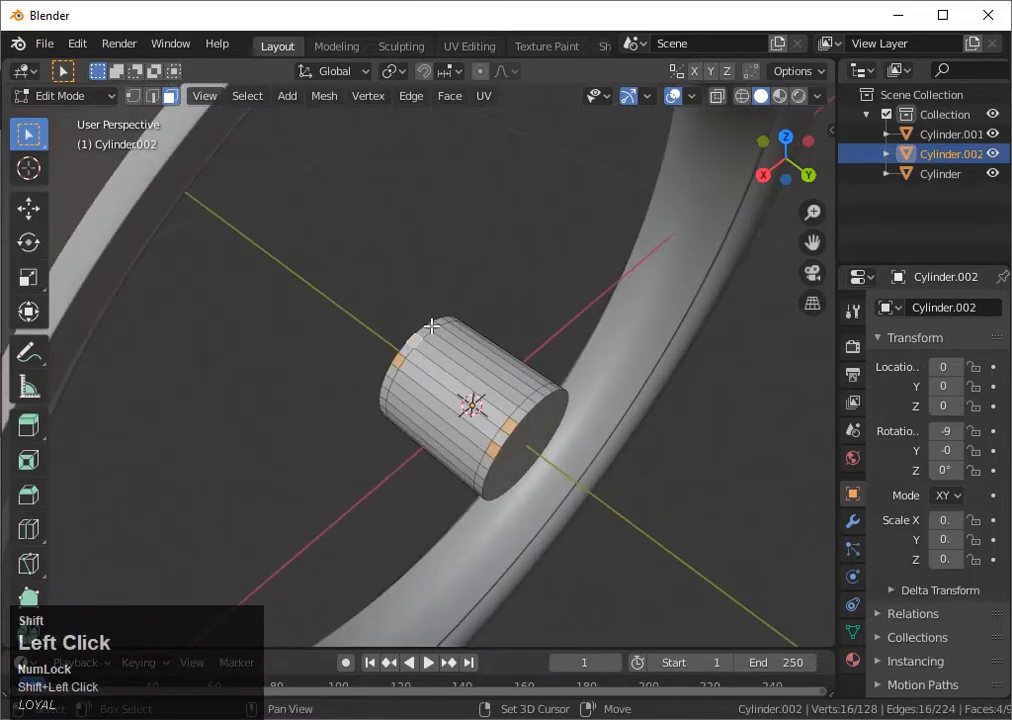
middle_click_drag(544, 390, 396, 412)
middle_click_drag(434, 487, 341, 333)
left_click(341, 333, "shift")
middle_click_drag(335, 384, 494, 321)
left_click(323, 325, "shift")
left_click(350, 289, "shift")
left_click(422, 264, "shift")
left_click(497, 318, "shift")
left_click(490, 291, "shift")
scroll(486, 298, "down", 2)
scroll(494, 321, "up", 2)
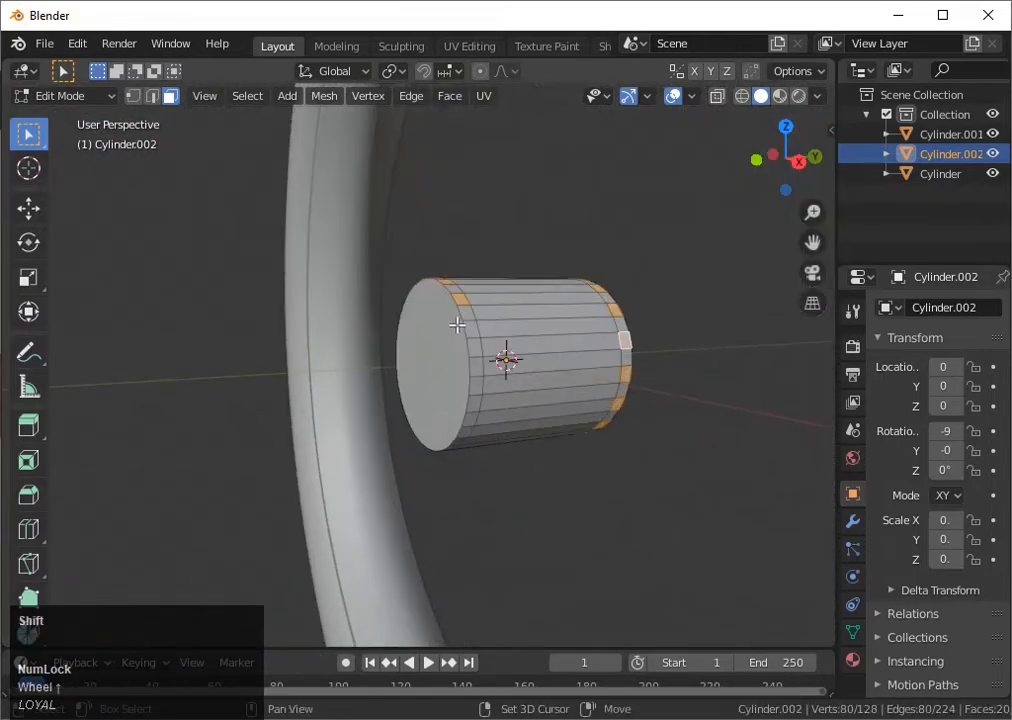
- Complete the alternating face selection around the remaining part of the hub's end band
middle_click_drag(468, 429, 533, 314)
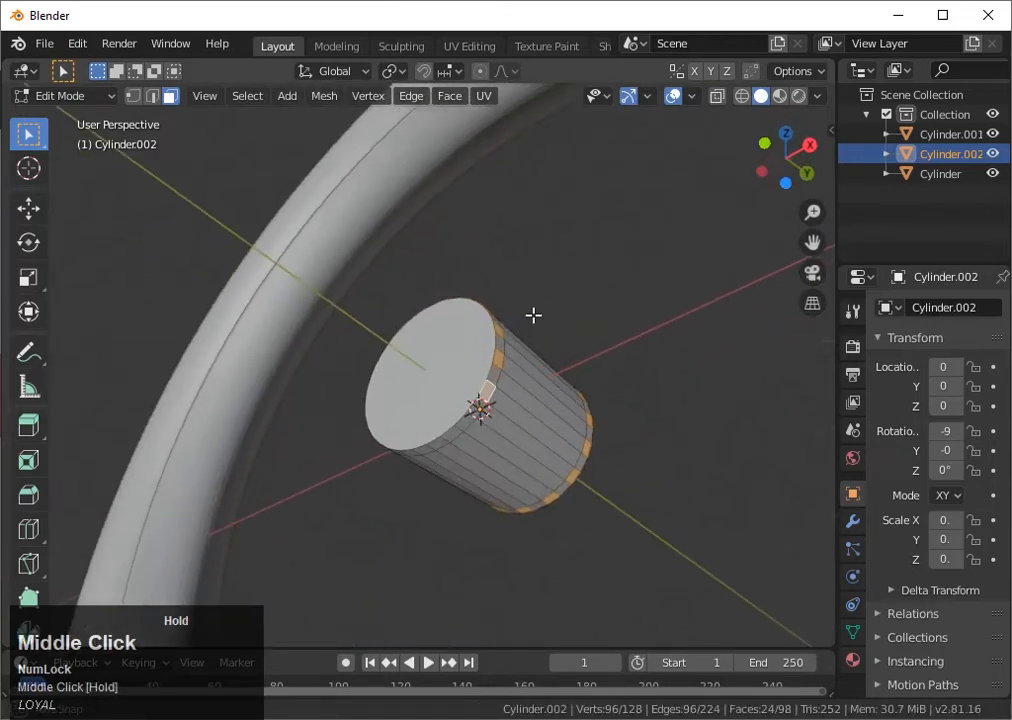
left_click(468, 418, "shift")
middle_click_drag(468, 418, 495, 429, "shift")
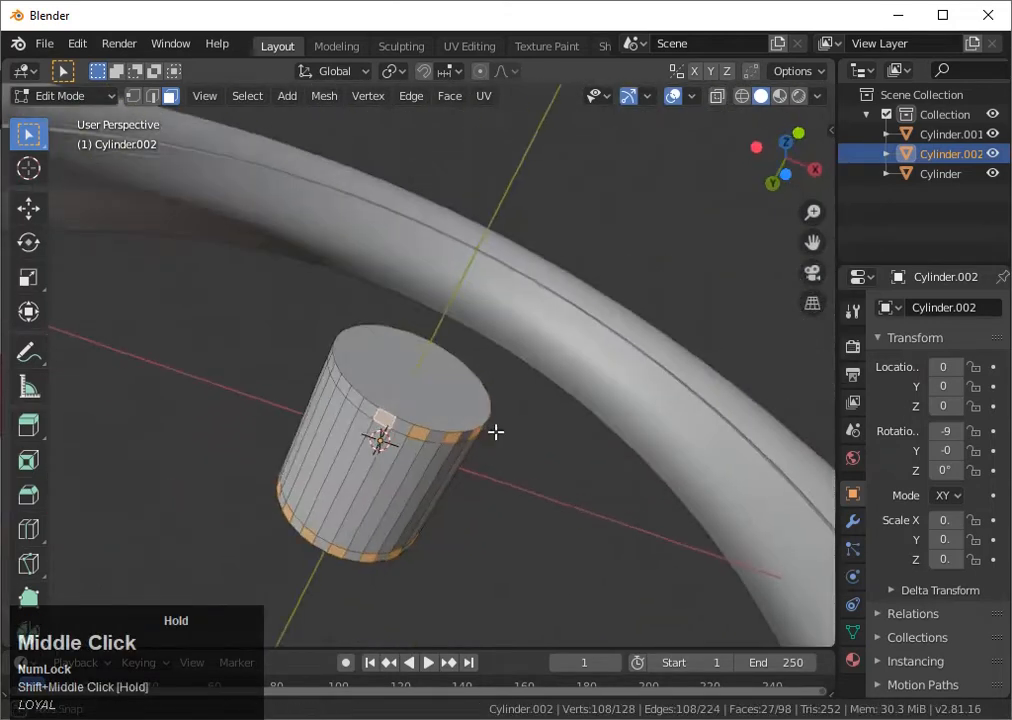
left_click(380, 434, "shift")
middle_click_drag(380, 434, 379, 437)
middle_click_drag(353, 343, 530, 469)
left_click(384, 361, "shift")
scroll(416, 334, "down", 3)
scroll(411, 377, "down", 2)
- Extrude the selected hub faces along their normals until the spokes reach the inner rim band
key("alt+e")
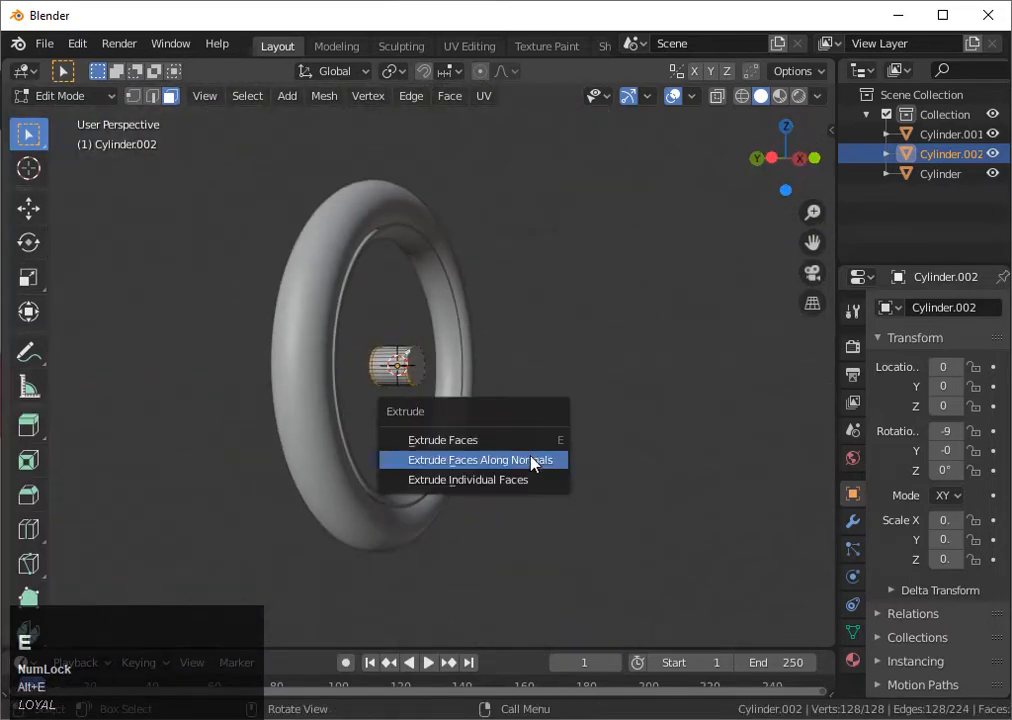
left_click(530, 459)
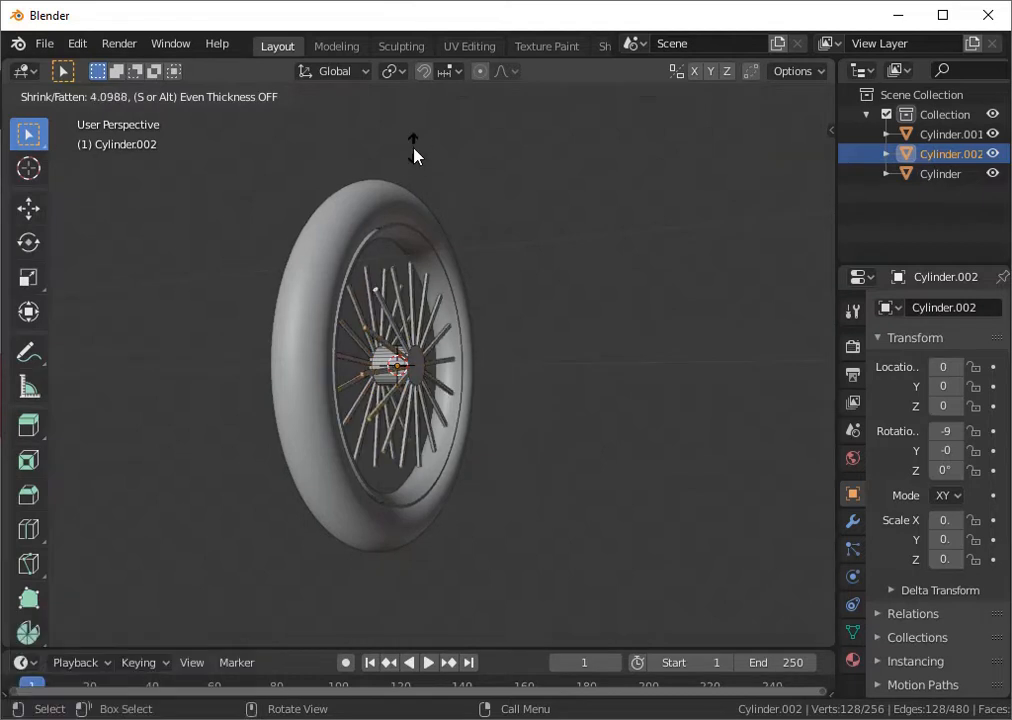
left_click(432, 606)
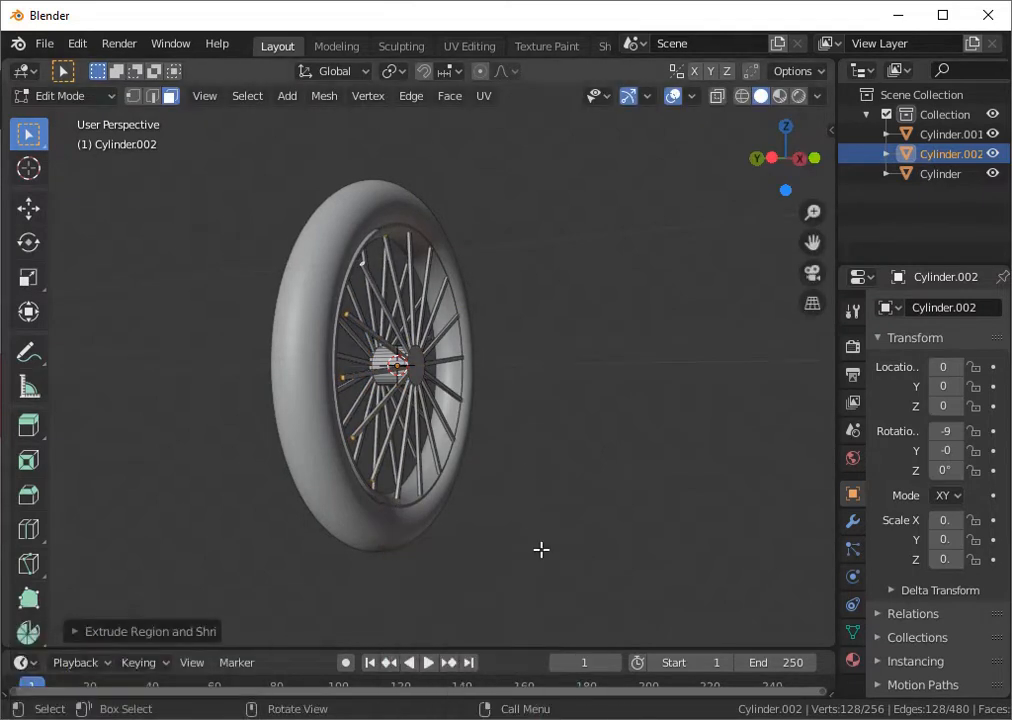
- Scale the spoke ends along Y to roughly half their spread so they converge towards the rim's centre
key("s")
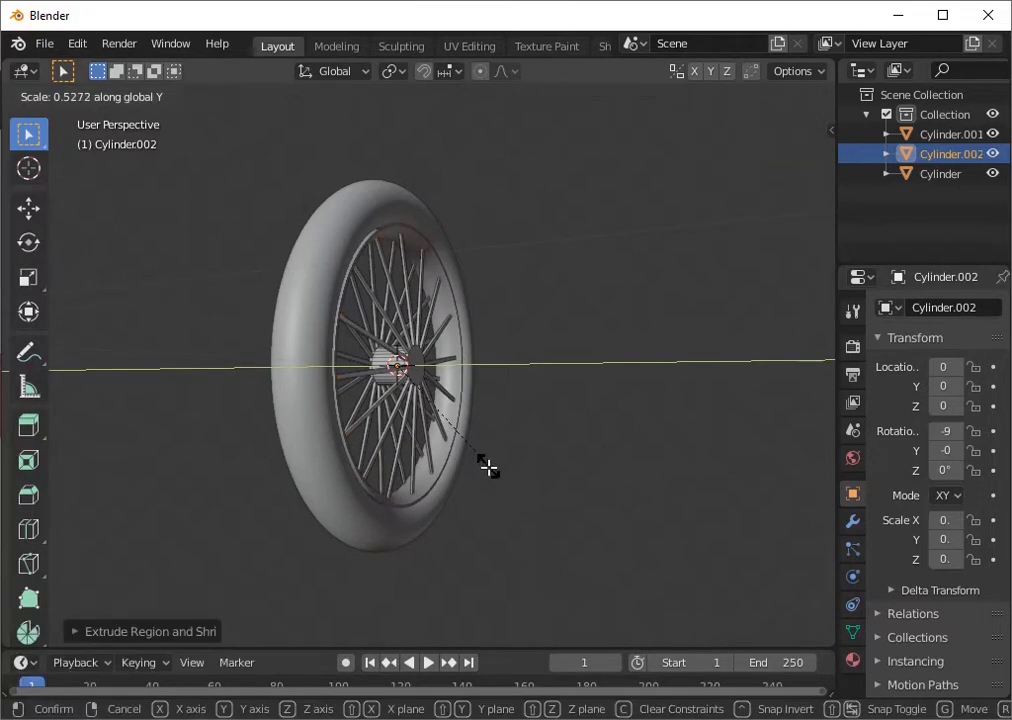
left_click(462, 425)
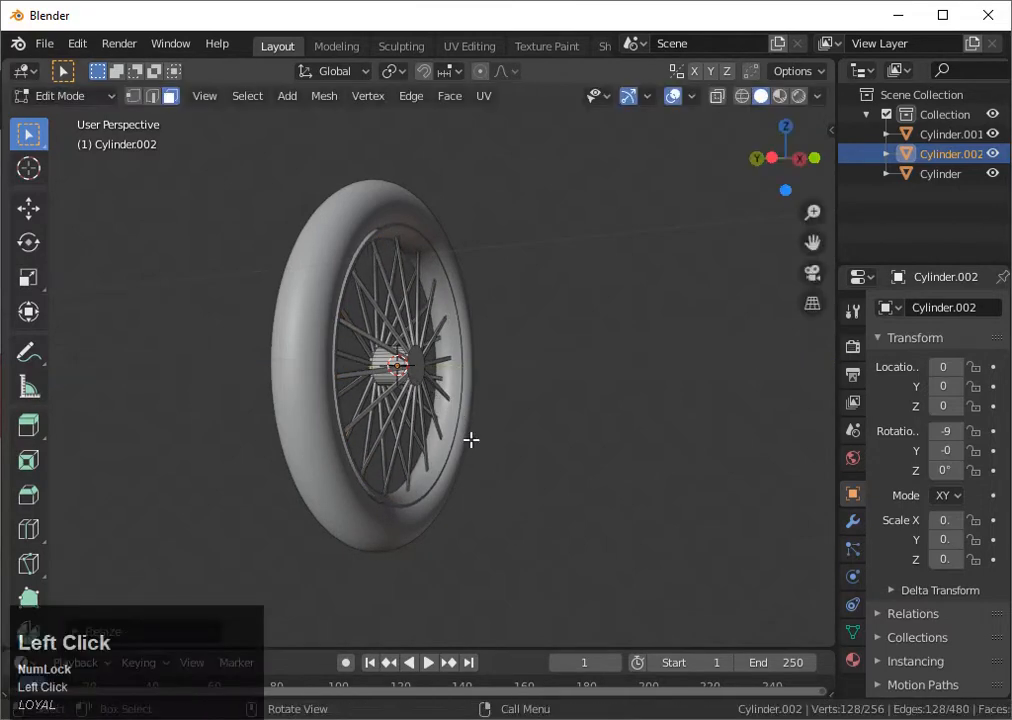
scroll(547, 529, "up", 2)
middle_click_drag(547, 529, 438, 532)
scroll(565, 544, "down", 2)
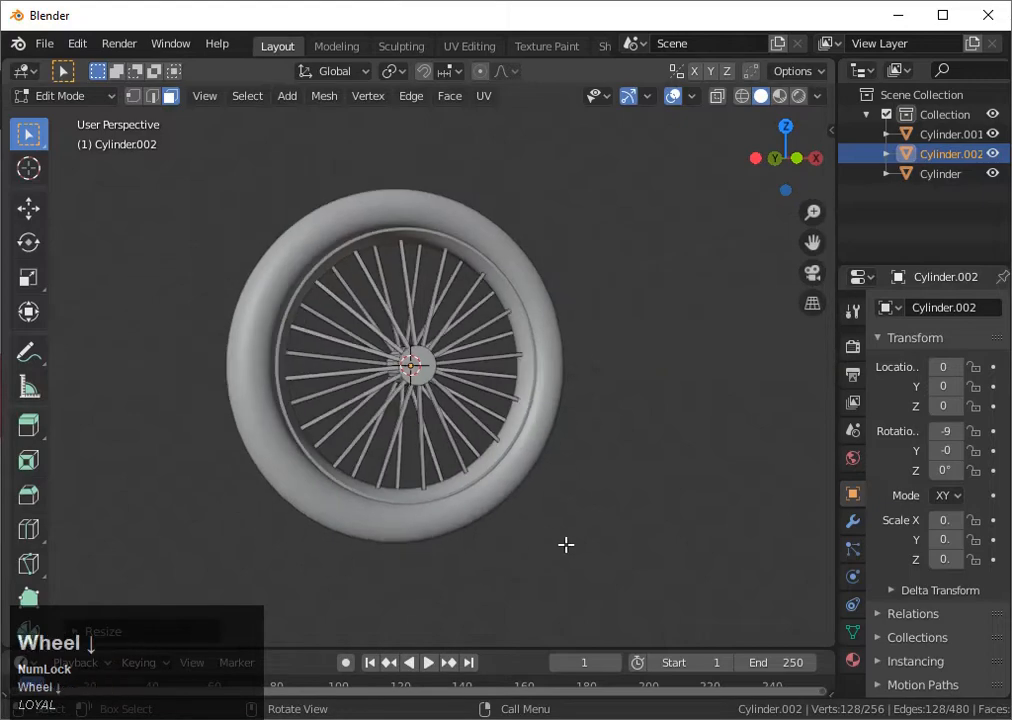
middle_click_drag(565, 544, 465, 517)
scroll(529, 537, "down", 2)
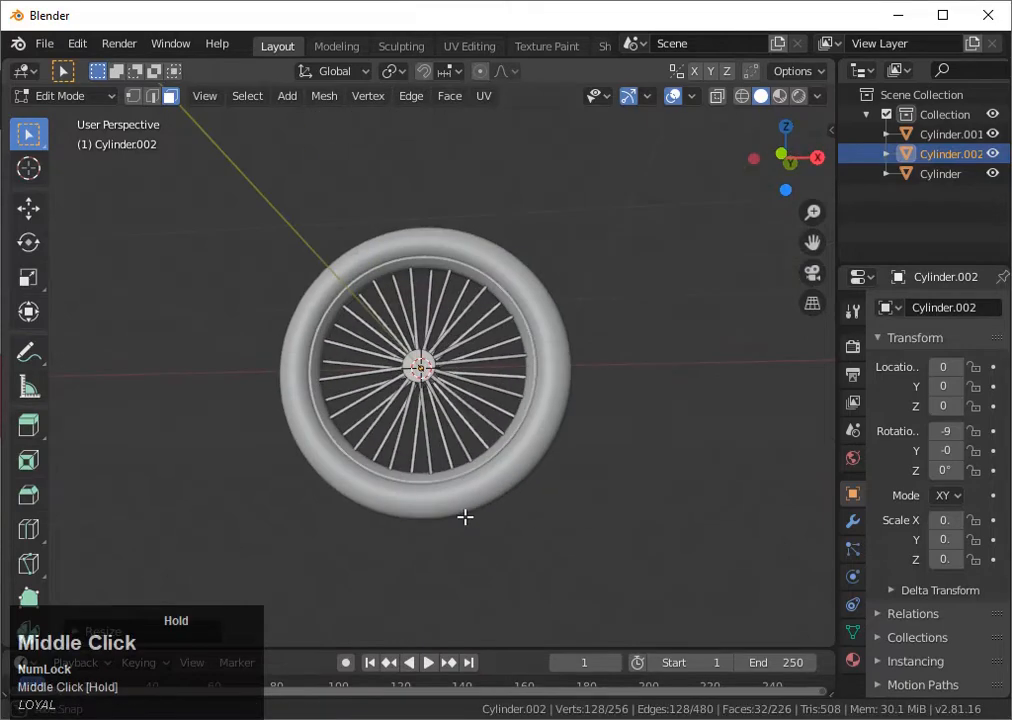
- Squeeze the spoke ends closer together along the Y axis so they fit within the rim's width
scroll(475, 514, "up", 3)
middle_click_drag(544, 542, 646, 578)
key("s")
key("y")
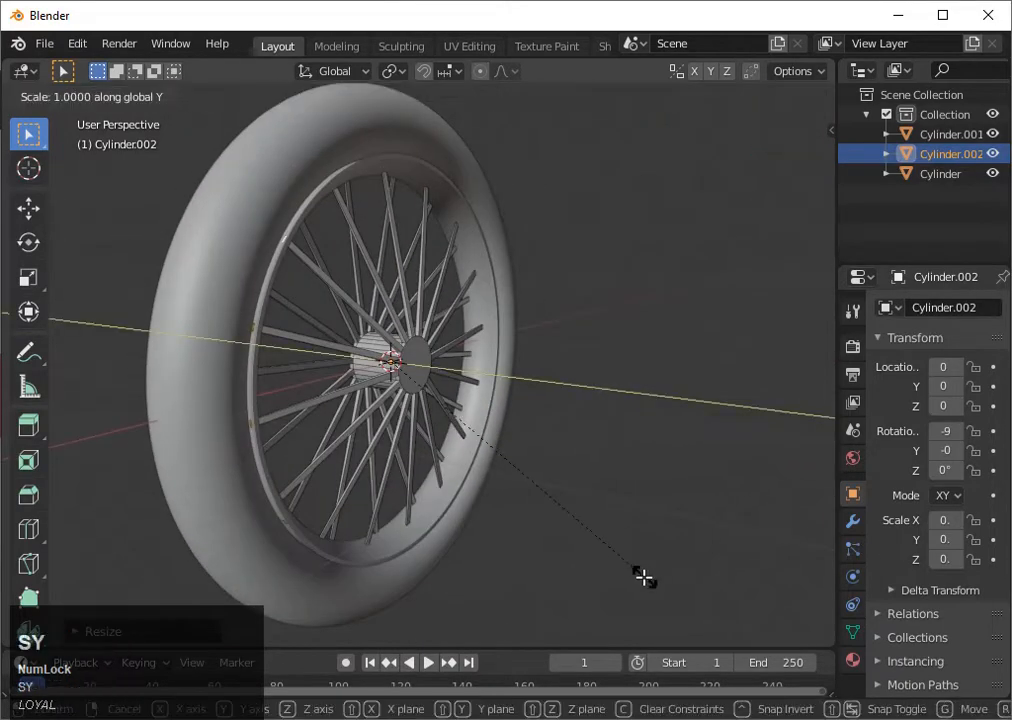
left_click(508, 499)
middle_click_drag(508, 499, 776, 227)
middle_click_drag(790, 160, 614, 317)
scroll(520, 287, "up", 3)
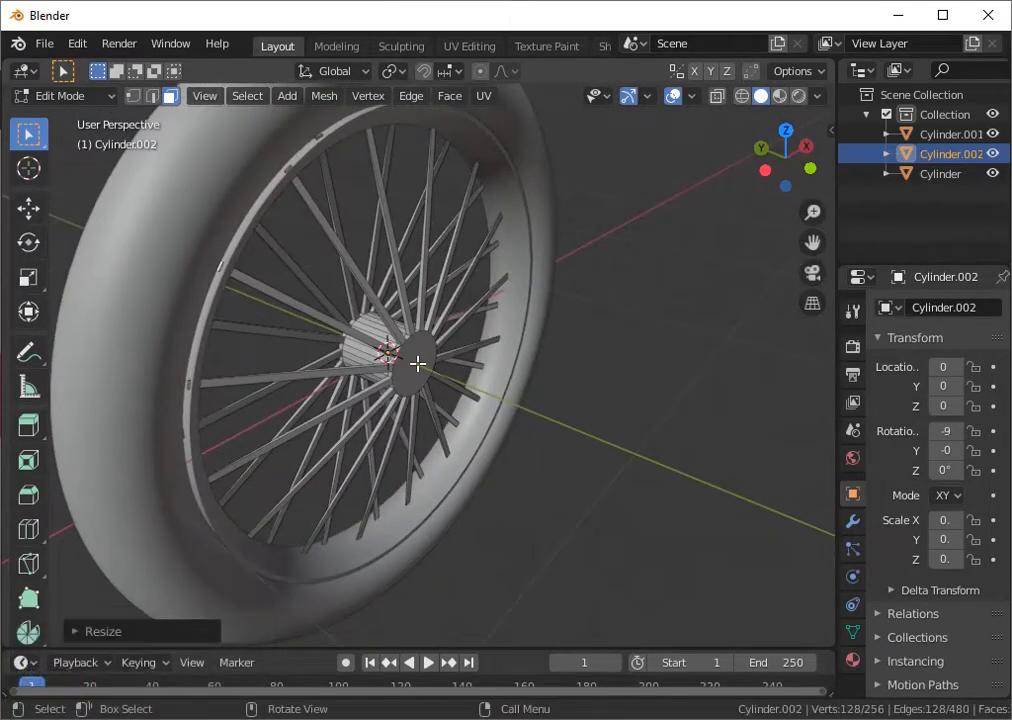
- Try a level 3 Subdivision Surface on the hub and spokes in Object Mode
key("Tab")
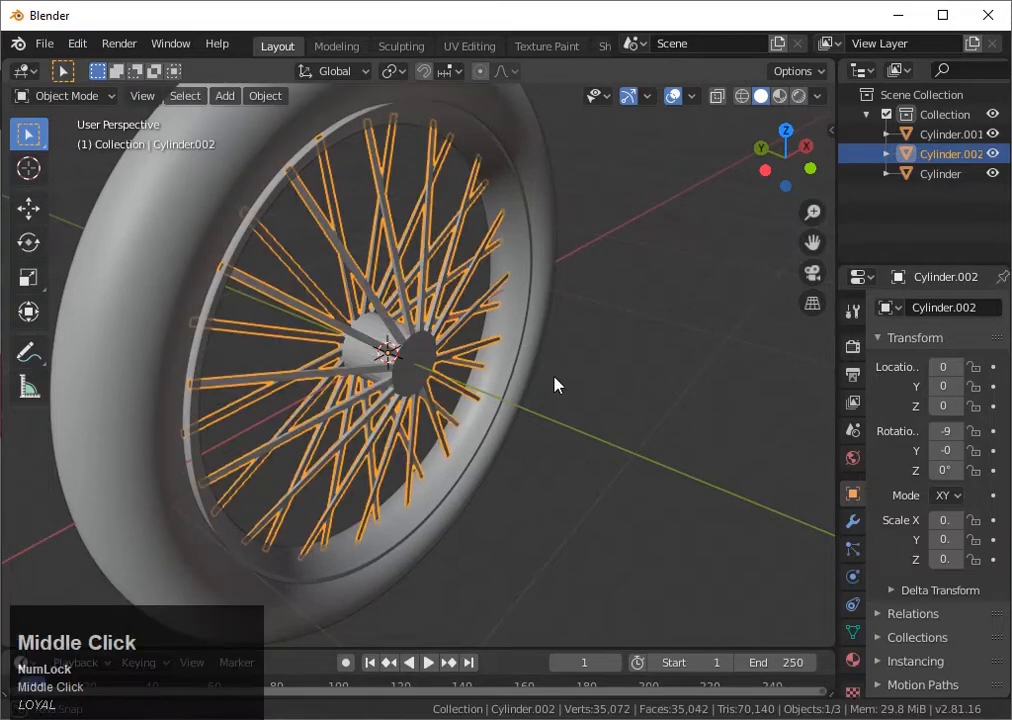
middle_click_drag(556, 384, 472, 300)
key("ctrl+3")
scroll(553, 376, "up", 2)
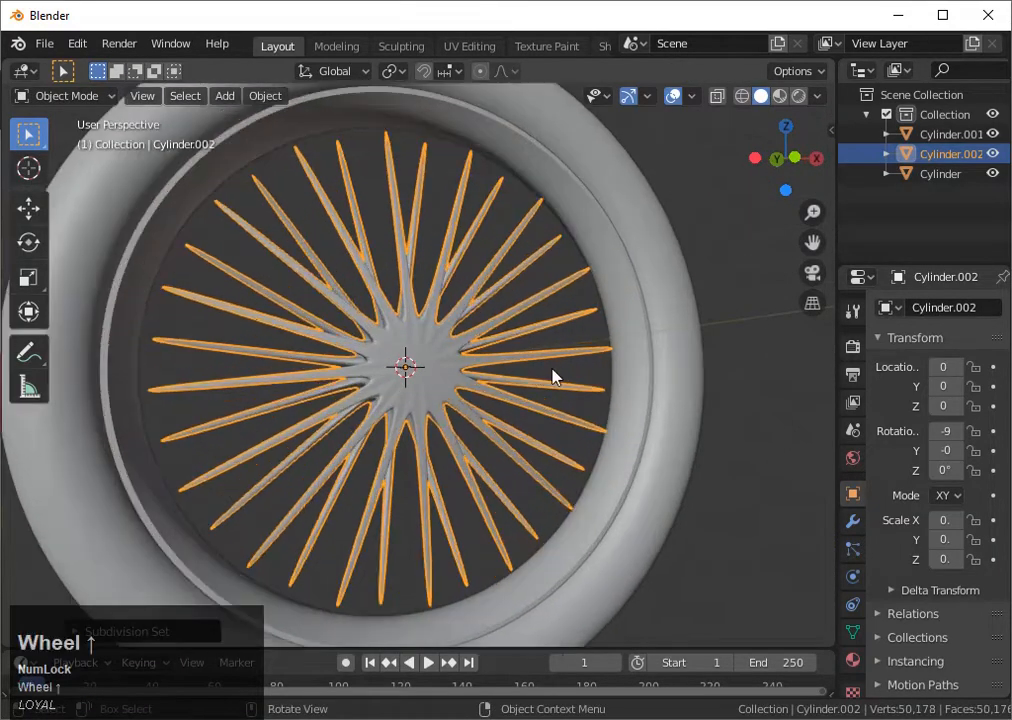
scroll(698, 319, "down", 2)
middle_click_drag(698, 319, 691, 372)
left_click(664, 372)
scroll(664, 372, "down", 2)
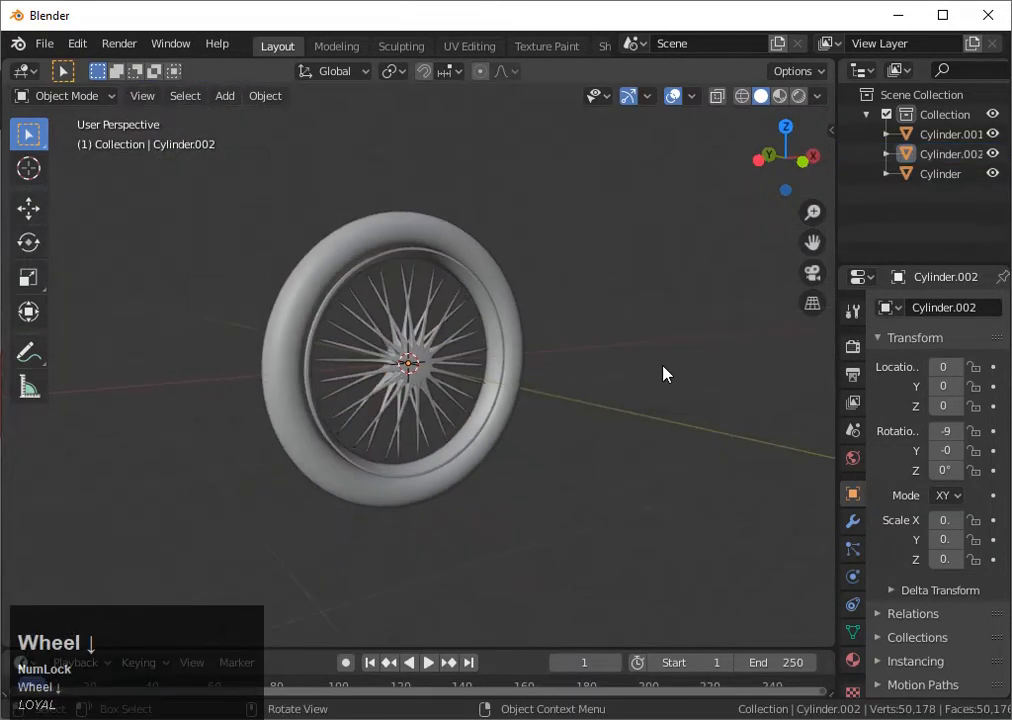
scroll(661, 374, "up", 4)
key("ctrl+z")
key("ctrl+z")
left_click(411, 346)
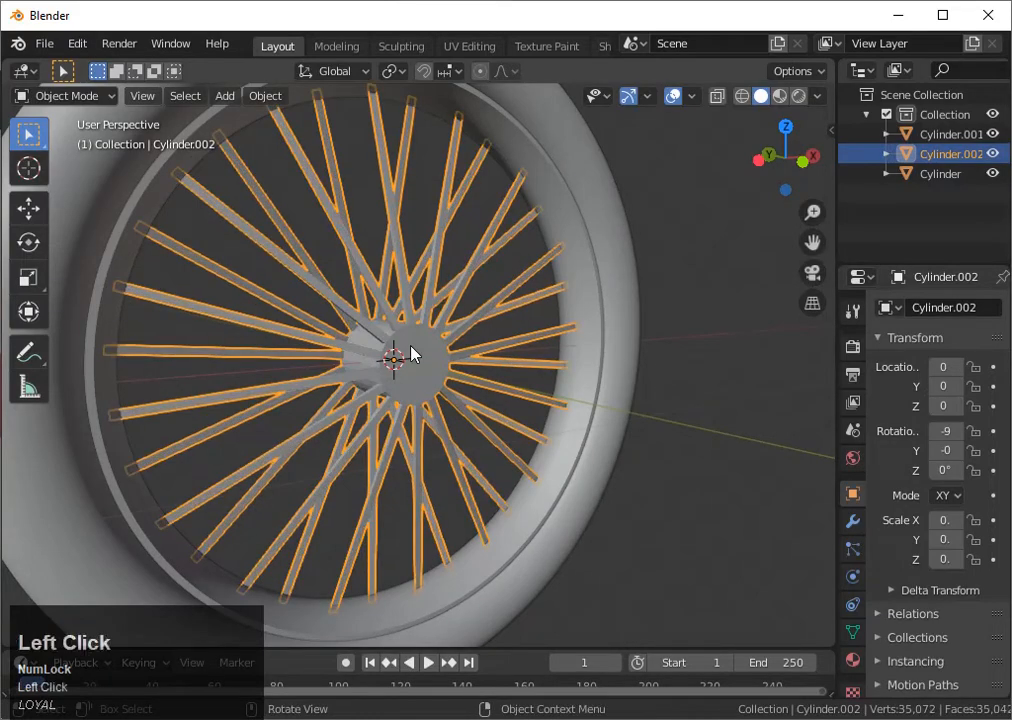
scroll(490, 347, "down", 3)
left_click(569, 348)
scroll(569, 355, "up", 3)
middle_click_drag(626, 366, 684, 339)
key("Tab")
key("Tab")
- Extrude the hub's end cap face outward by about 0.011 m
left_click(445, 361)
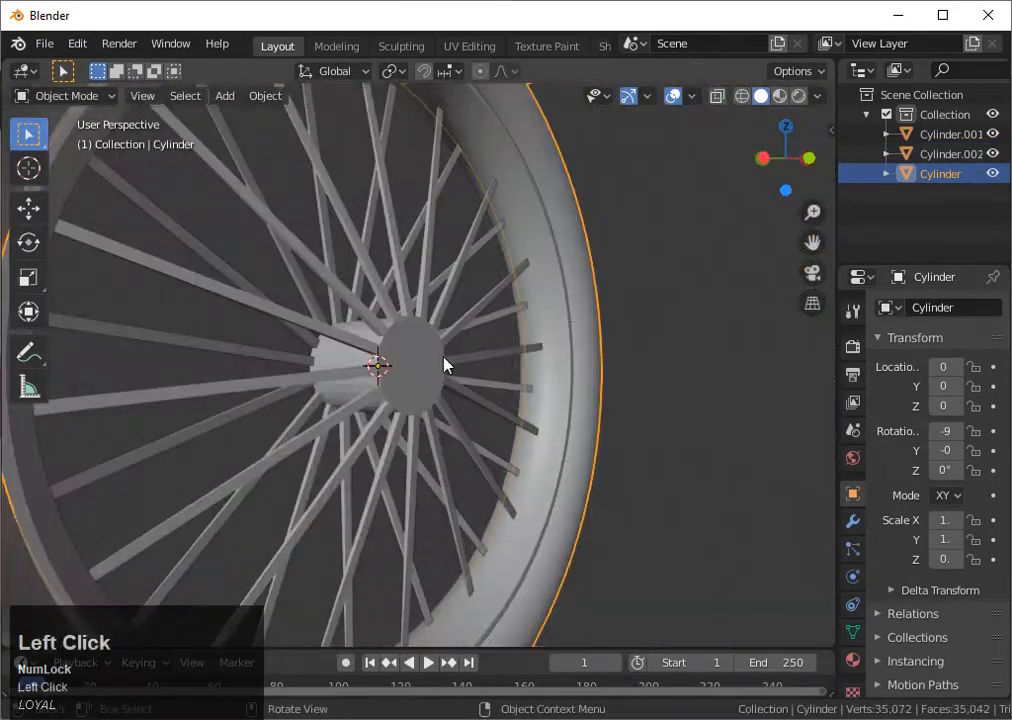
key("Tab")
left_click(443, 355)
middle_click_drag(443, 355, 538, 375)
key("e")
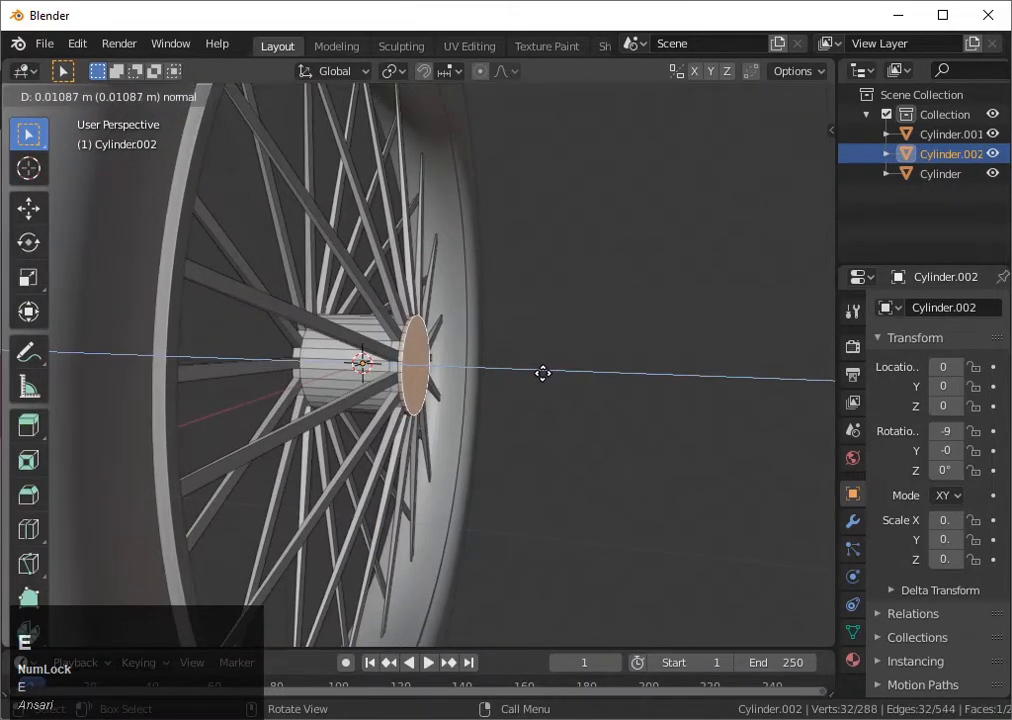
left_click(542, 373)
- Try to select the ring of side faces around the extruded hub cap
scroll(417, 368, "up", 1)
left_click(390, 362)
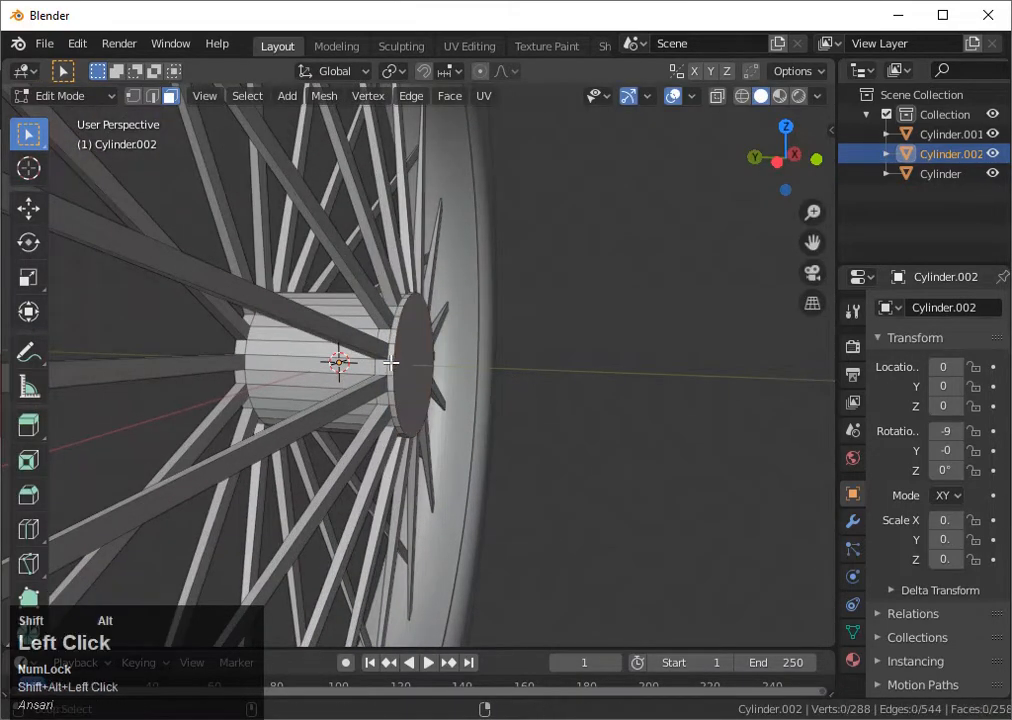
left_click(392, 357)
left_click(400, 317)
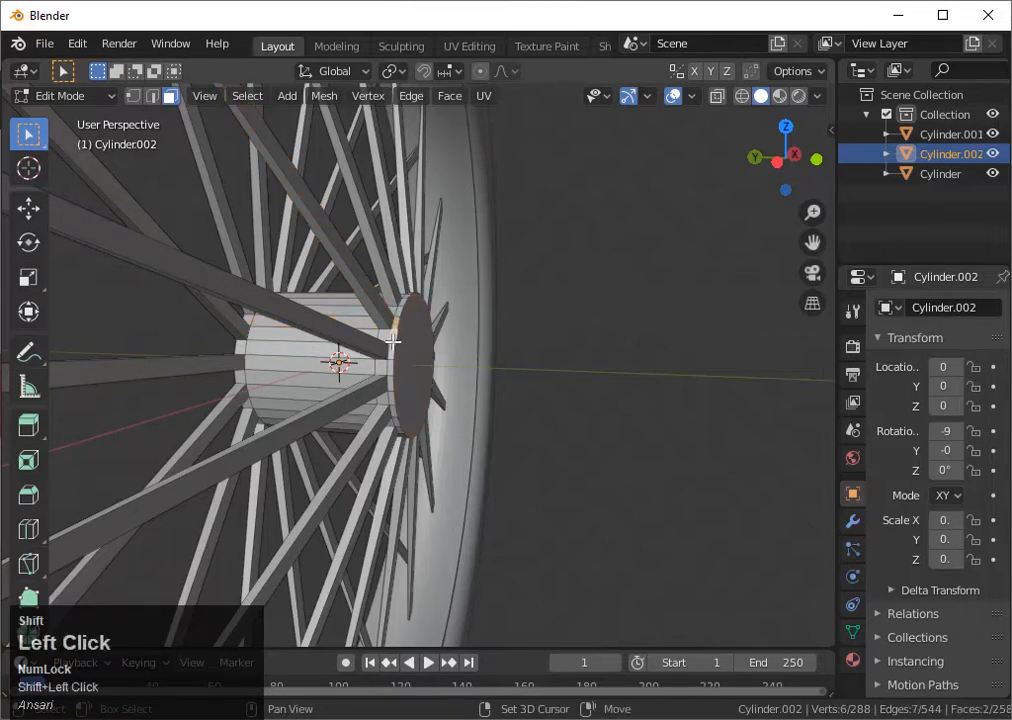
left_click(392, 347, "alt+shift")
left_click(391, 351, "alt+shift")
left_click(394, 364, "alt+shift")
left_click(395, 369, "alt+shift")
scroll(411, 373, "up", 5)
middle_click_drag(411, 373, 435, 379)
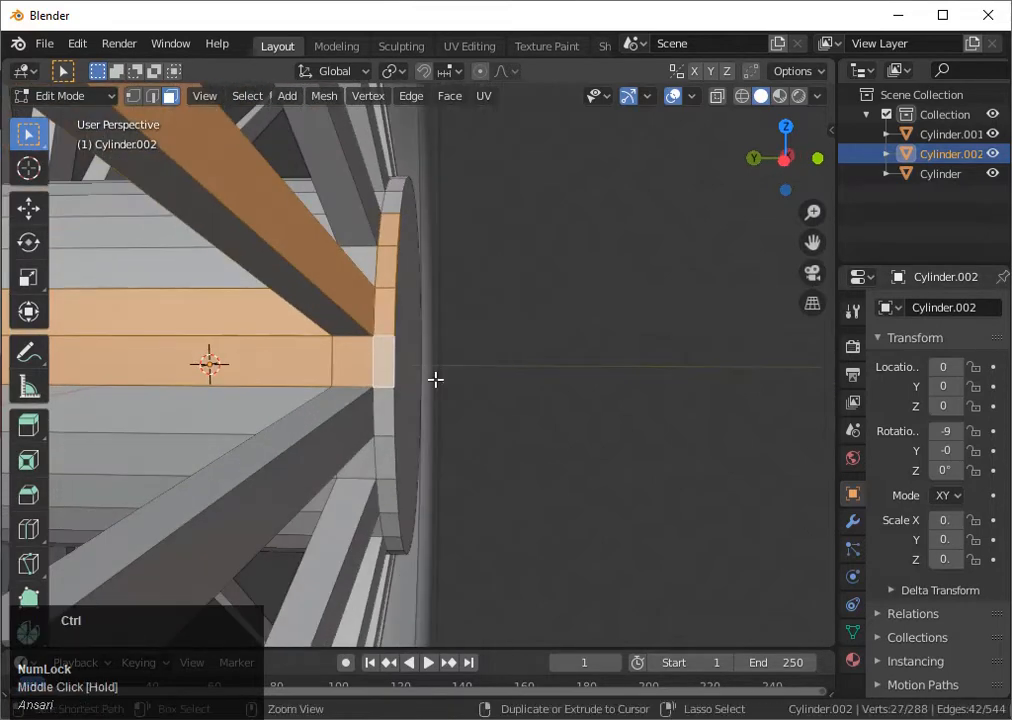
- Try to select the edge loops bordering the hub cap in edge select mode
key("2")
left_click(395, 402)
left_click(396, 403, "alt+shift")
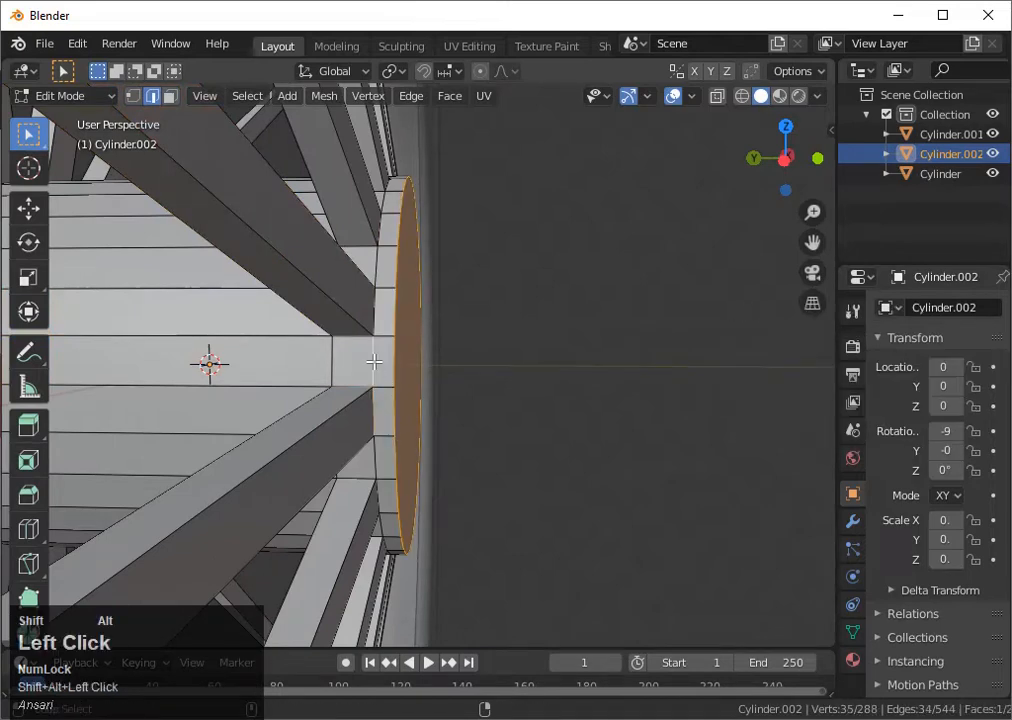
scroll(383, 279, "up", 3)
middle_click_drag(383, 279, 414, 341)
scroll(407, 273, "down", 7)
scroll(472, 368, "up", 4)
left_click(472, 368)
scroll(472, 368, "down", 3)
middle_click_drag(472, 368, 567, 367)
scroll(494, 379, "up", 3)
- Undo the recent edge and face selections around the hub cap
key("ctrl+z")
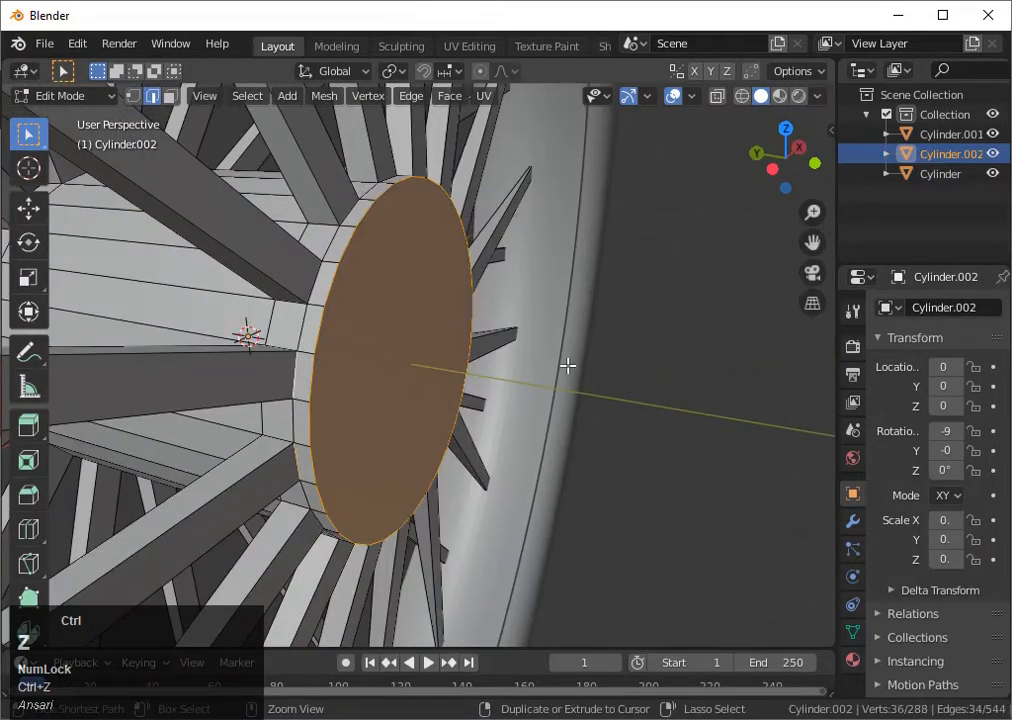
key("ctrl+z")
key("ctrl+z")
key("ctrl+z")
key("ctrl+z")
key("ctrl+z")
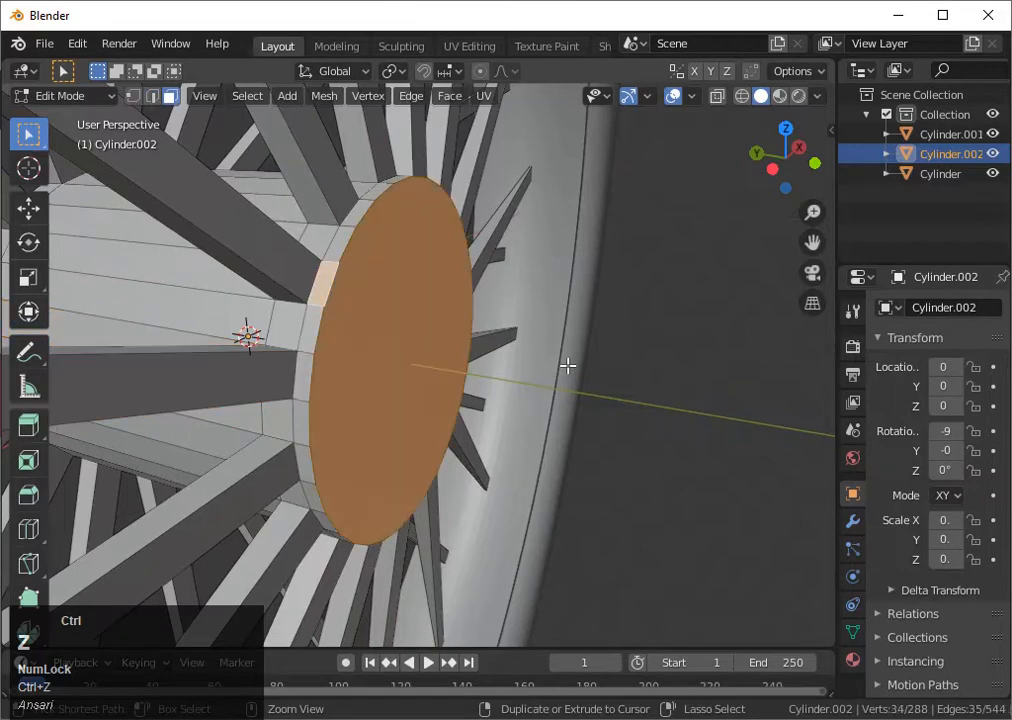
- Undo the extrusion of the hub's end cap face
key("ctrl+z")
key("ctrl+z")
scroll(447, 358, "down", 2)
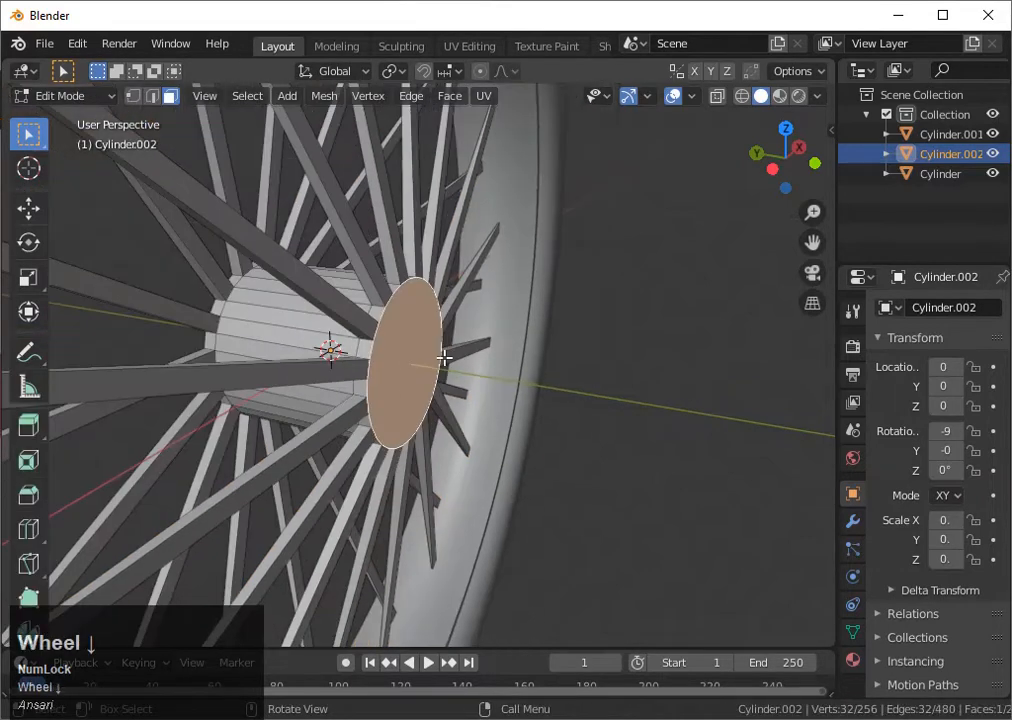
- Inset the hub's end cap face and scale the new face up slightly beyond the hub's outline
key("i")
left_click(610, 420)
key("s")
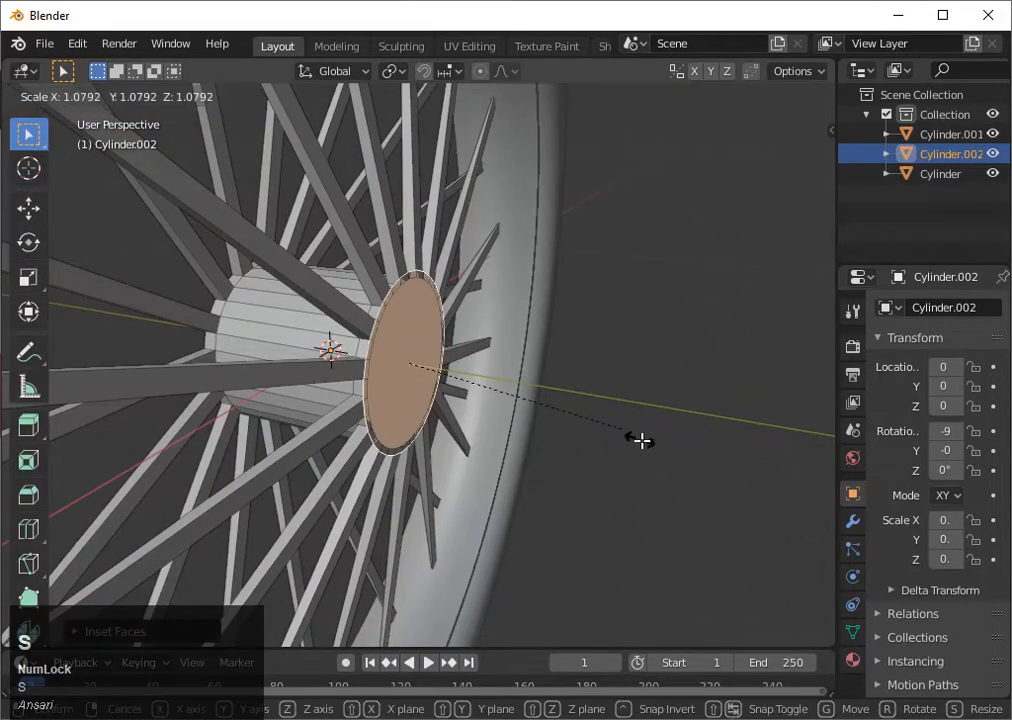
left_click(668, 460)
- Extrude the enlarged end cap face outward by about 0.013 m to form a flange
scroll(583, 434, "down", 3)
middle_click_drag(583, 434, 628, 440)
key("e")
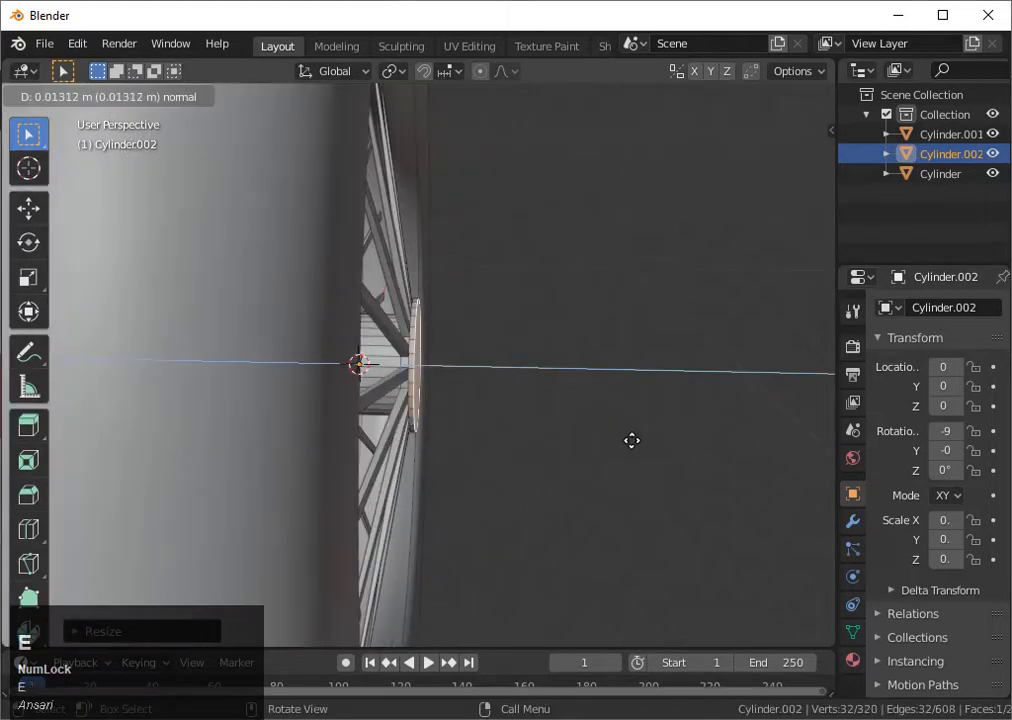
left_click(635, 441)
- Add a loop cut around the middle of the flange's side and scale that edge loop
scroll(500, 392, "down", 3)
key("ctrl+r")
left_click(407, 345)
left_click(410, 347)
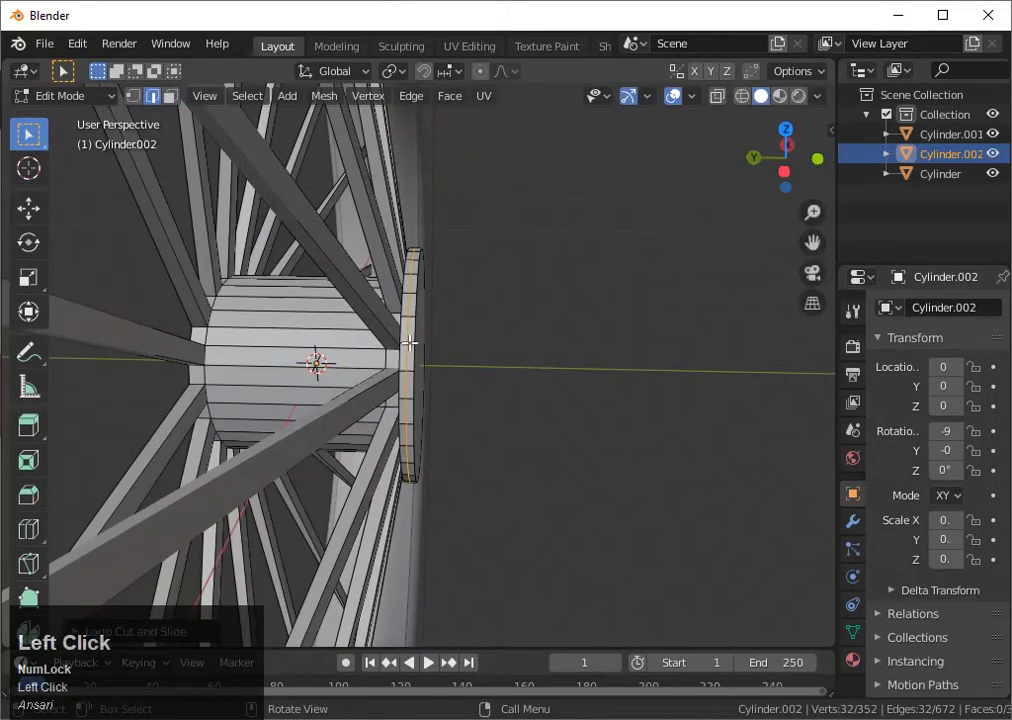
key("s")
left_click(515, 375)
middle_click_drag(515, 375, 228, 410)
- Try to bevel the flange's middle edge loop and undo the flange edits on the end cap
key("ctrl+b")
key("Tab")
key("ctrl+z")
- Select both end cap faces of the hub and try to extrude them along their normals
left_click(316, 418, "shift")
key("alt+e")
left_click(386, 446)
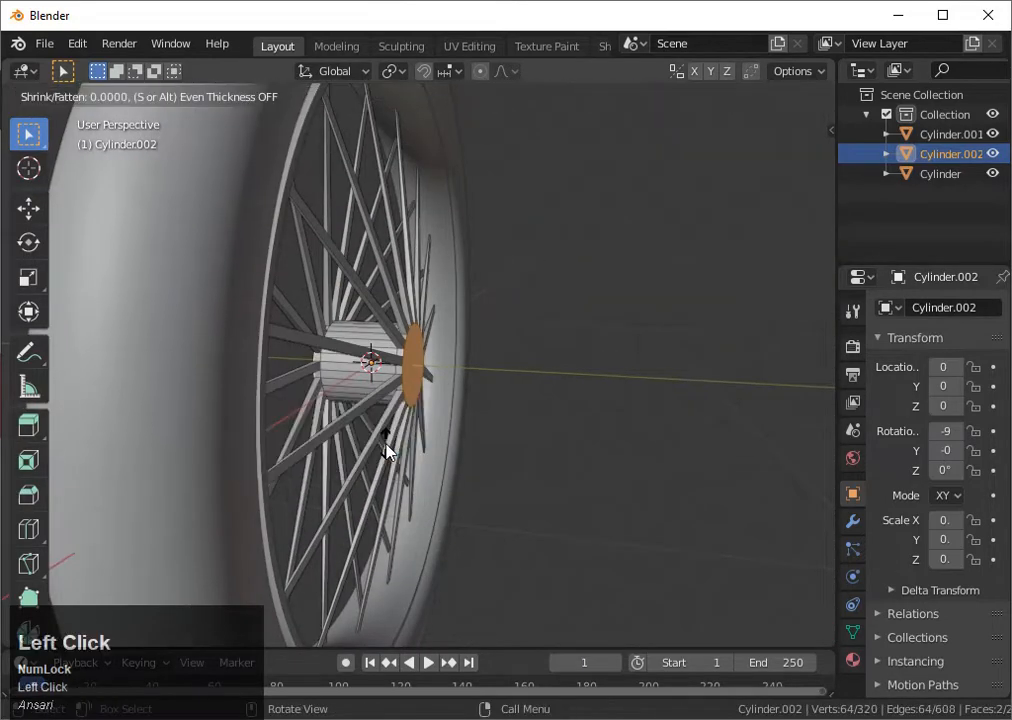
key("ctrl+z")
- Try to inset both end cap faces of the hub and scale them up together
scroll(529, 433, "up", 3)
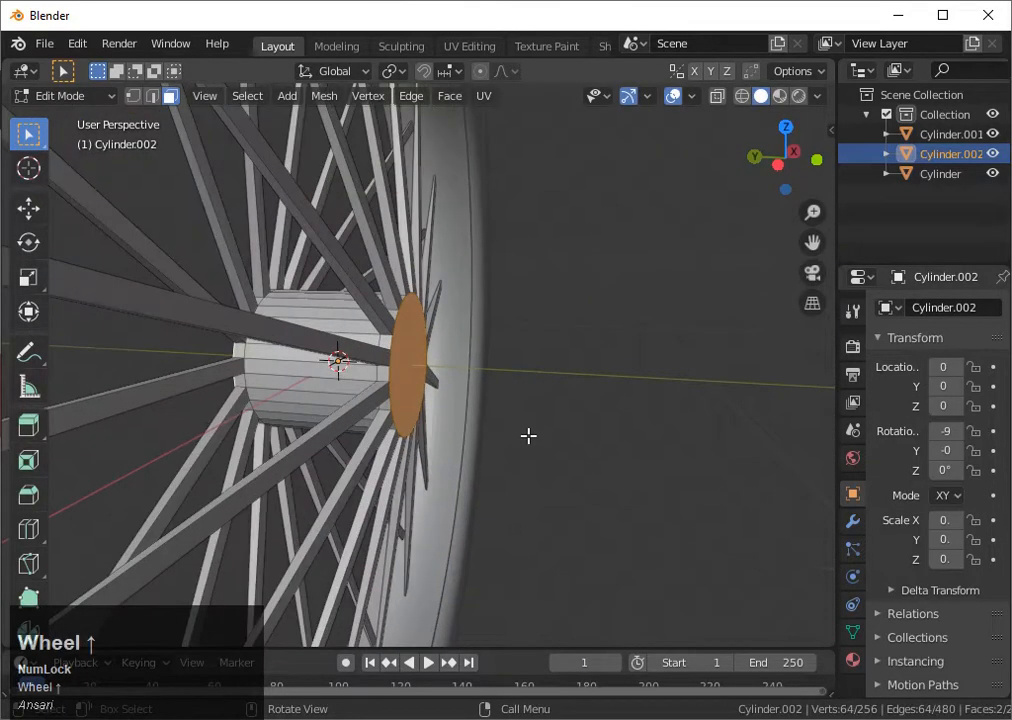
middle_click_drag(529, 433, 515, 456)
key("i")
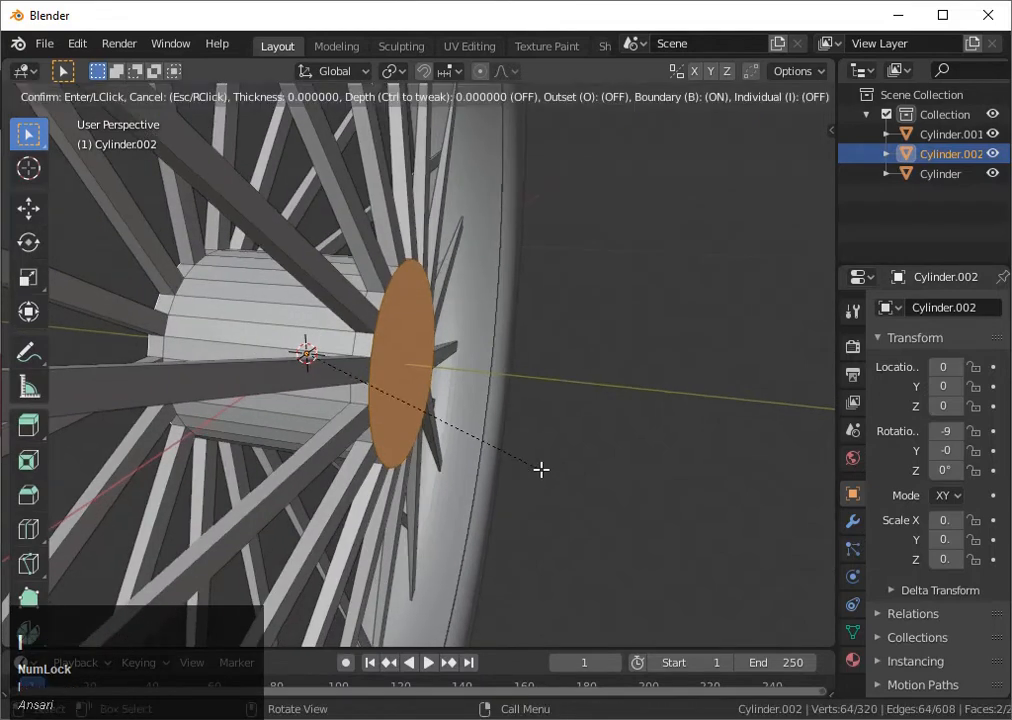
left_click(541, 469)
key("s")
left_click(571, 496)
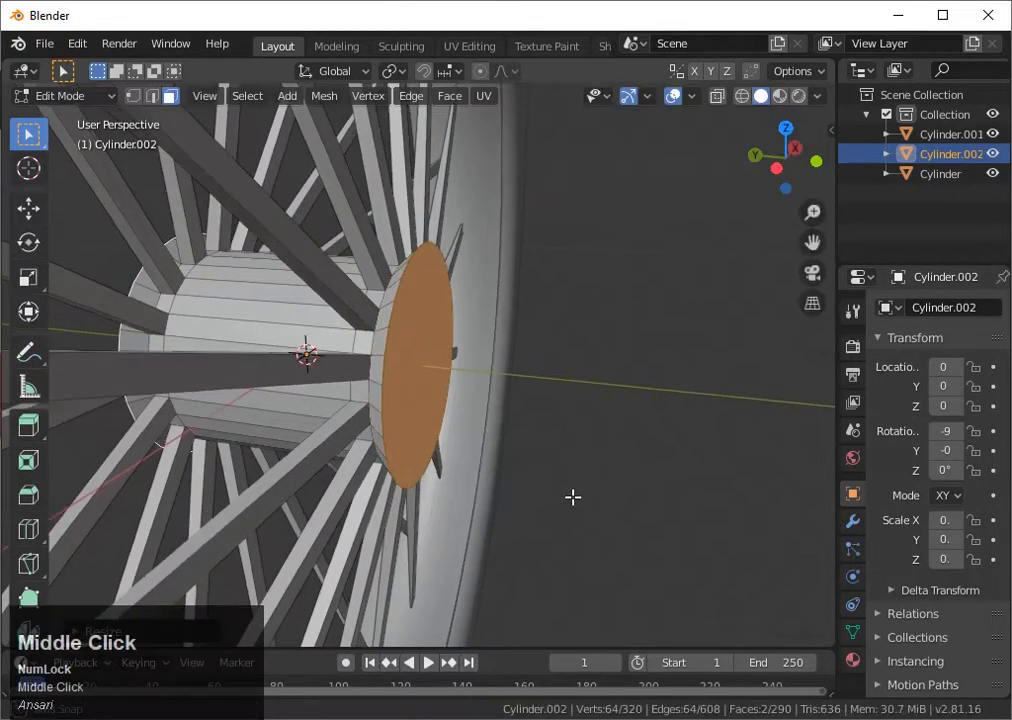
middle_click_drag(571, 494, 463, 383)
- Select only the near end cap face of the hub, inset it and scale it up beyond the hub's outline
left_click(448, 384)
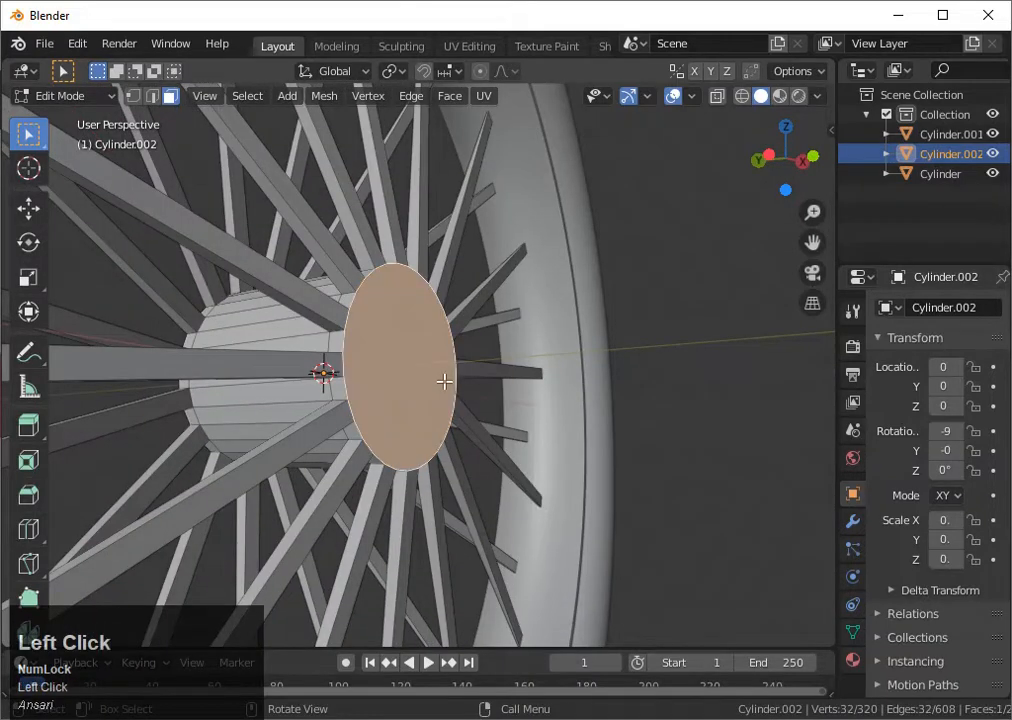
key("s")
left_click(465, 408)
left_click(460, 408)
scroll(455, 407, "down", 2)
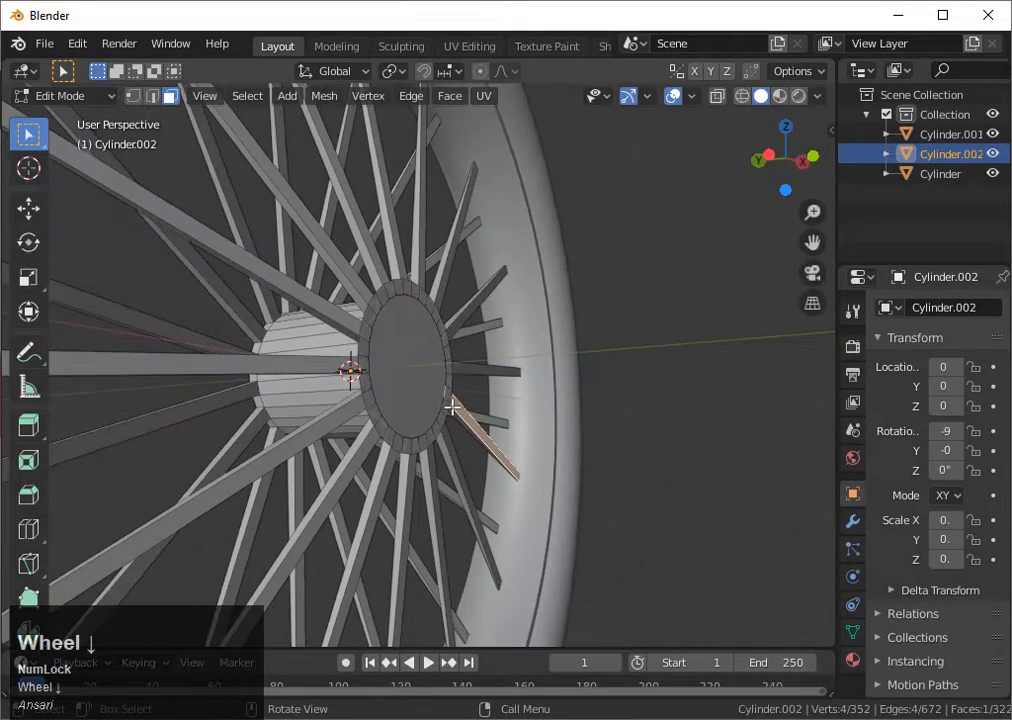
key("ctrl+z")
key("e")
left_click(422, 400)
middle_click_drag(422, 400, 492, 437)
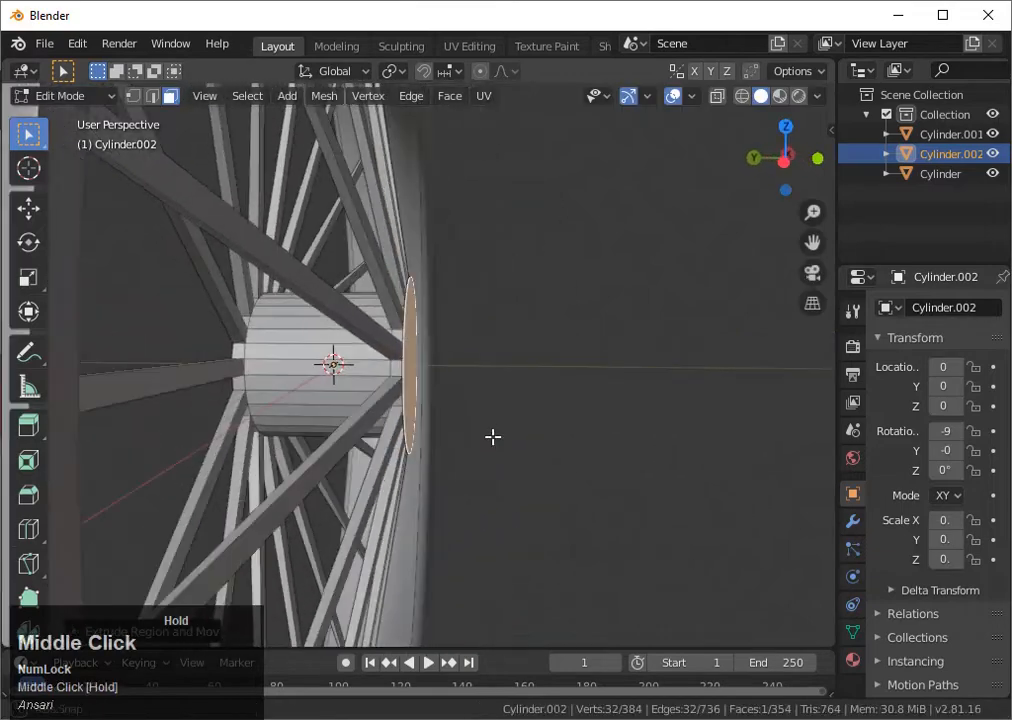
key("ctrl+z")
- Extrude the enlarged end cap face outward by about 0.0095 m to form a thin flange
scroll(474, 425, "up", 3)
key("e")
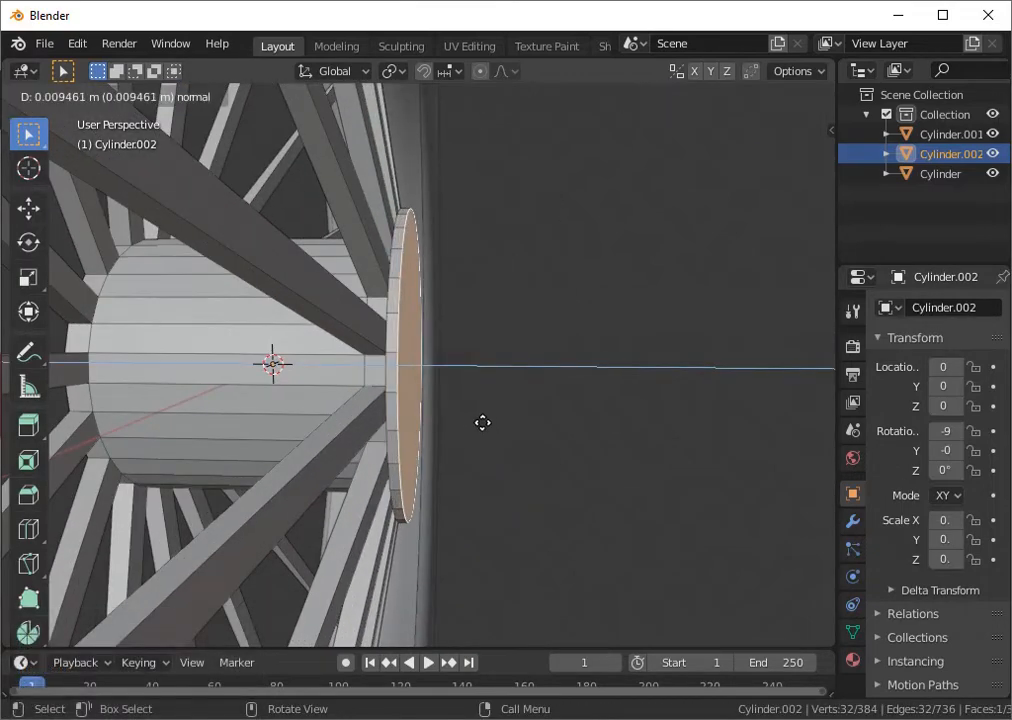
left_click(485, 422)
scroll(484, 421, "down", 5)
key("Tab")
key("Tab")
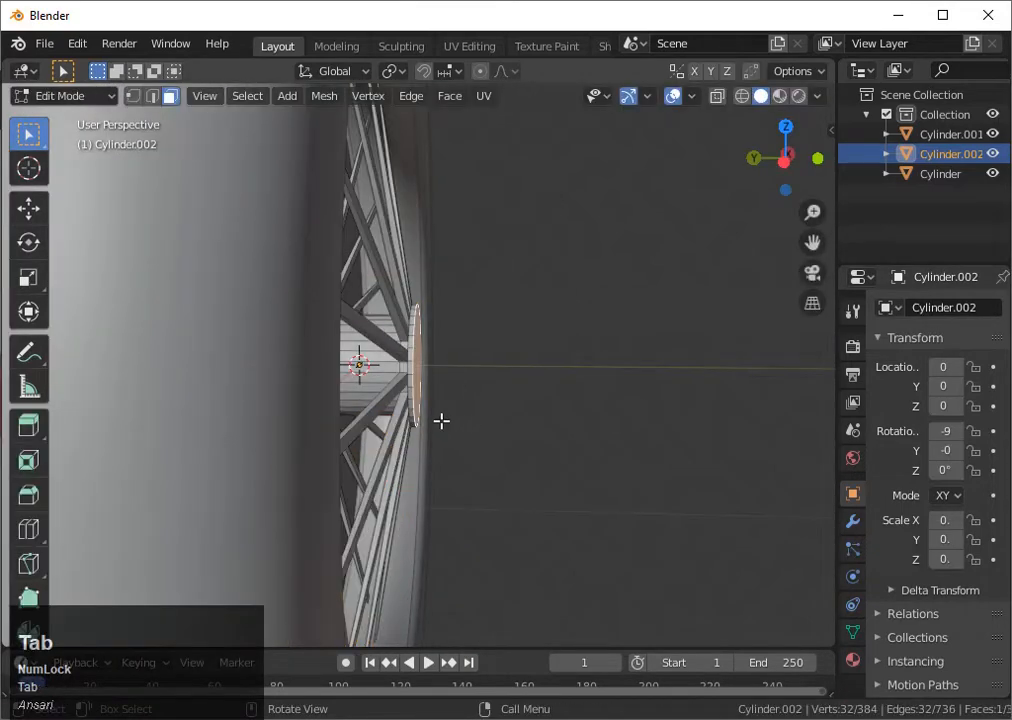
- Inset the end cap face on the hub's opposite side and scale it up beyond the hub's outline
middle_click_drag(300, 400, 435, 415)
left_click(355, 399)
key("i")
left_click(413, 423)
key("s")
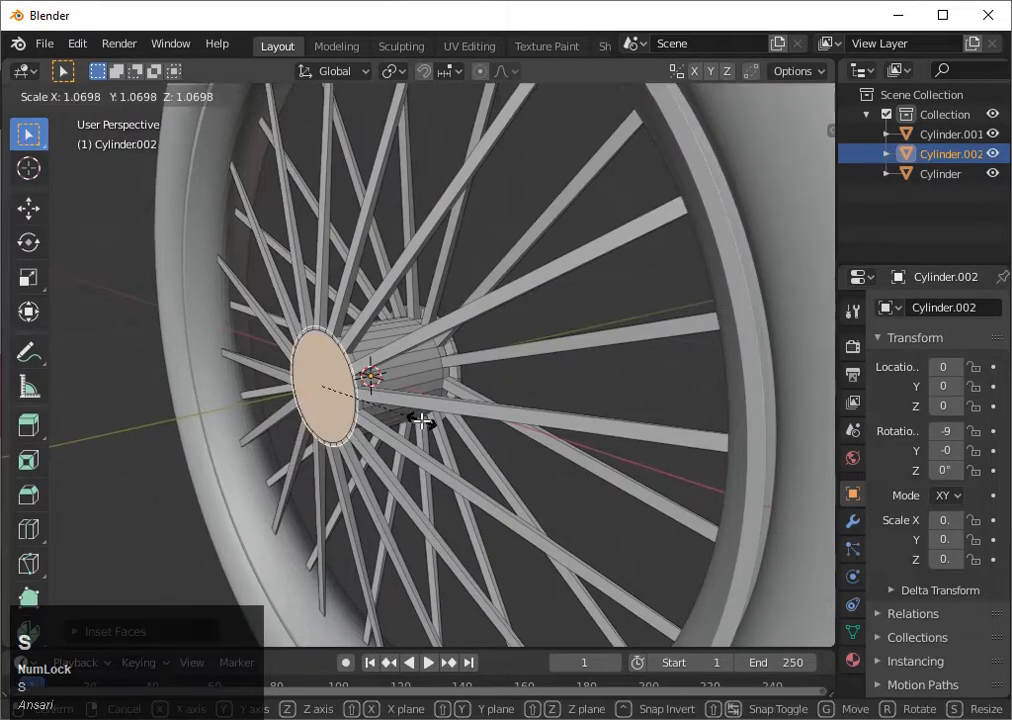
left_click(432, 427)
middle_click_drag(436, 416, 547, 398)
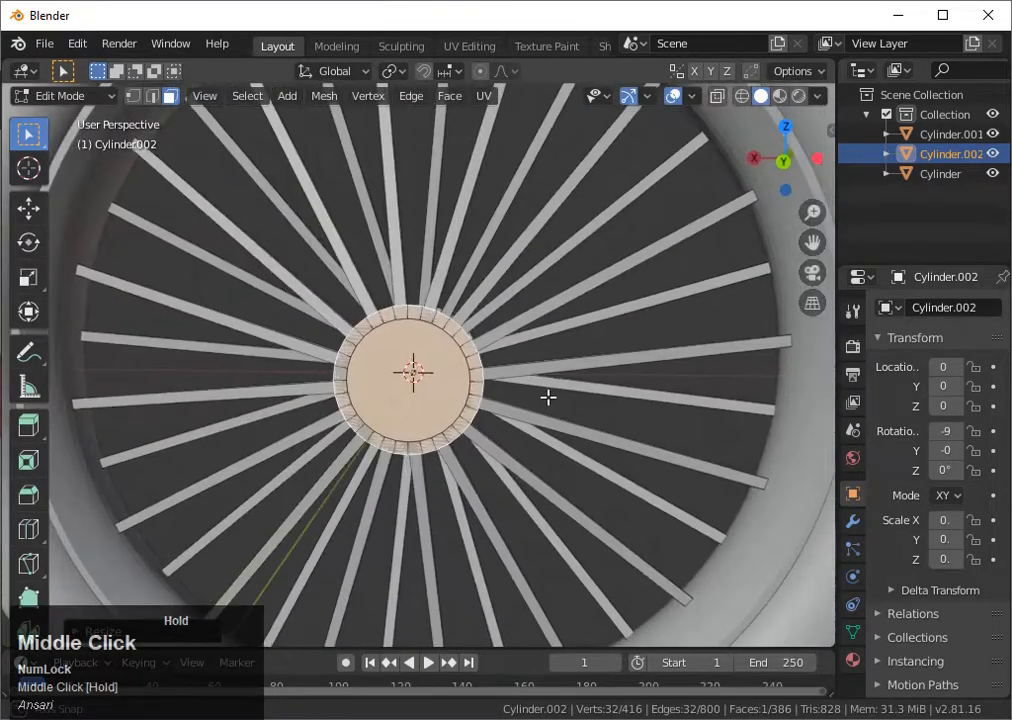
- Extrude the opposite enlarged cap face outward to form a matching thin flange
left_click(788, 160)
mouse_move(639, 280)
middle_mouse_down()
mouse_move(490, 341)
mouse_move(459, 368)
mouse_move(392, 372)
mouse_move(443, 350)
mouse_move(490, 362)
mouse_move(376, 369)
middle_mouse_up()
key("e")
left_click(472, 368)
key("shift+z")
key("g")
left_click(421, 365)
scroll(443, 350, "up", 1)
- Add a loop cut around the side of each hub flange and select both new edge loops
left_click(376, 369)
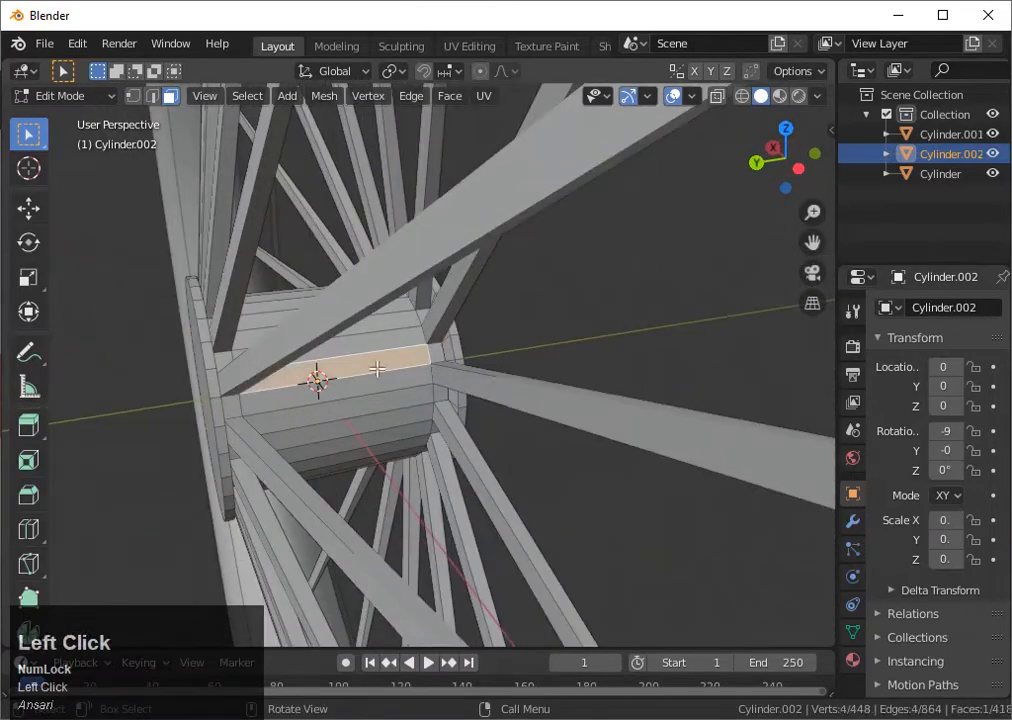
left_click(213, 404)
middle_click_drag(208, 400, 392, 371)
key("ctrl+r")
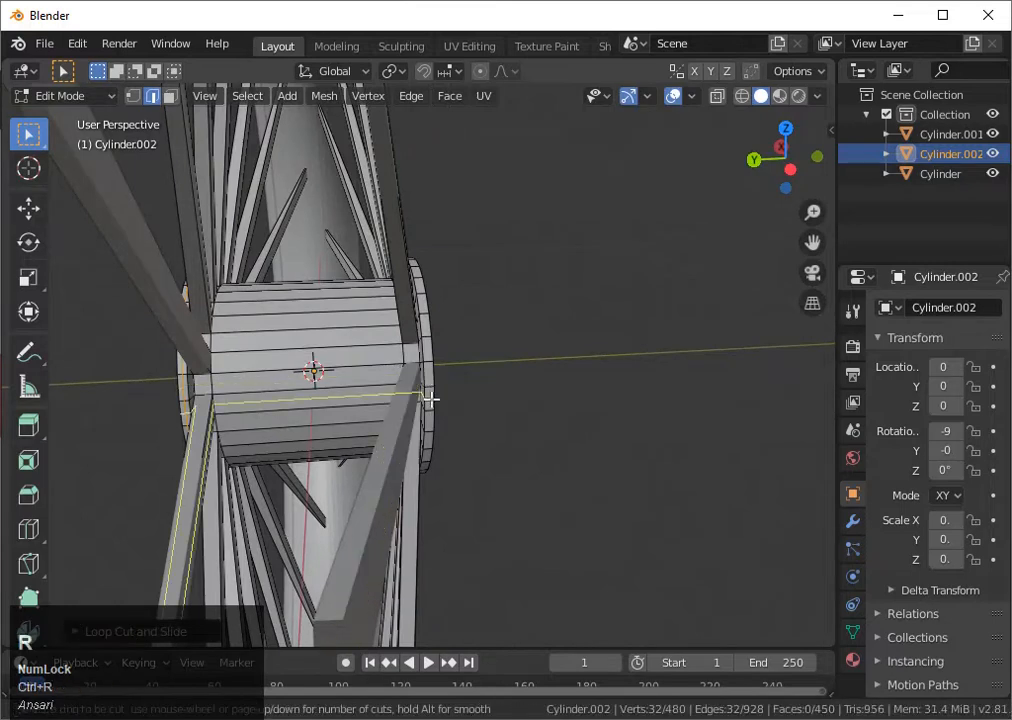
left_click(431, 384)
middle_click_drag(430, 384, 457, 384)
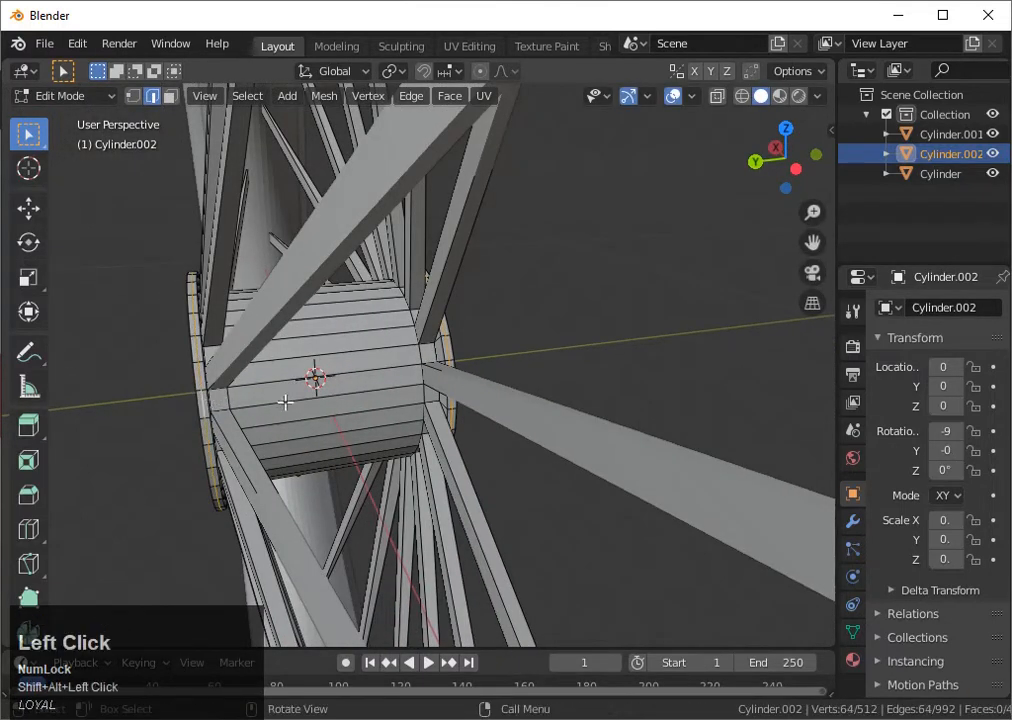
- Scale the two flange edge loops and bevel them with 5 segments and a width of about 0.033 m
key("s")
middle_click_drag(472, 420, 450, 398)
key("s")
key("y")
key("ctrl+b")
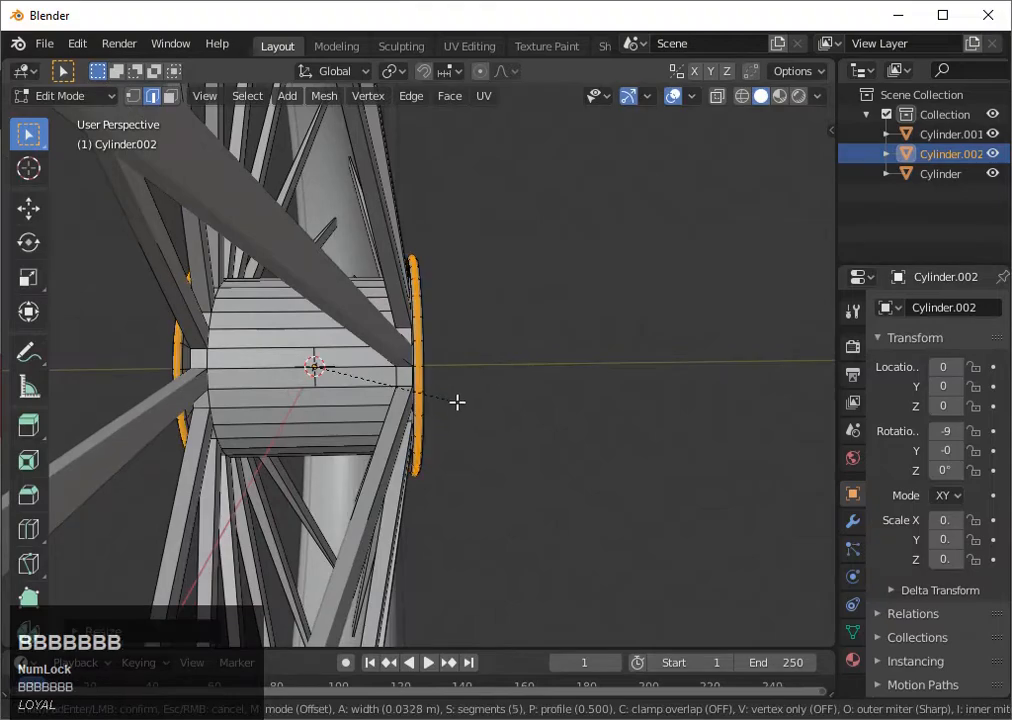
left_click(457, 402)
key("Tab")
- Apply smooth shading to the hub and spokes object
middle_click_drag(456, 400, 382, 422)
right_click(244, 358)
left_click(244, 356)
scroll(253, 355, "down", 3)
middle_click_drag(253, 355, 705, 252)
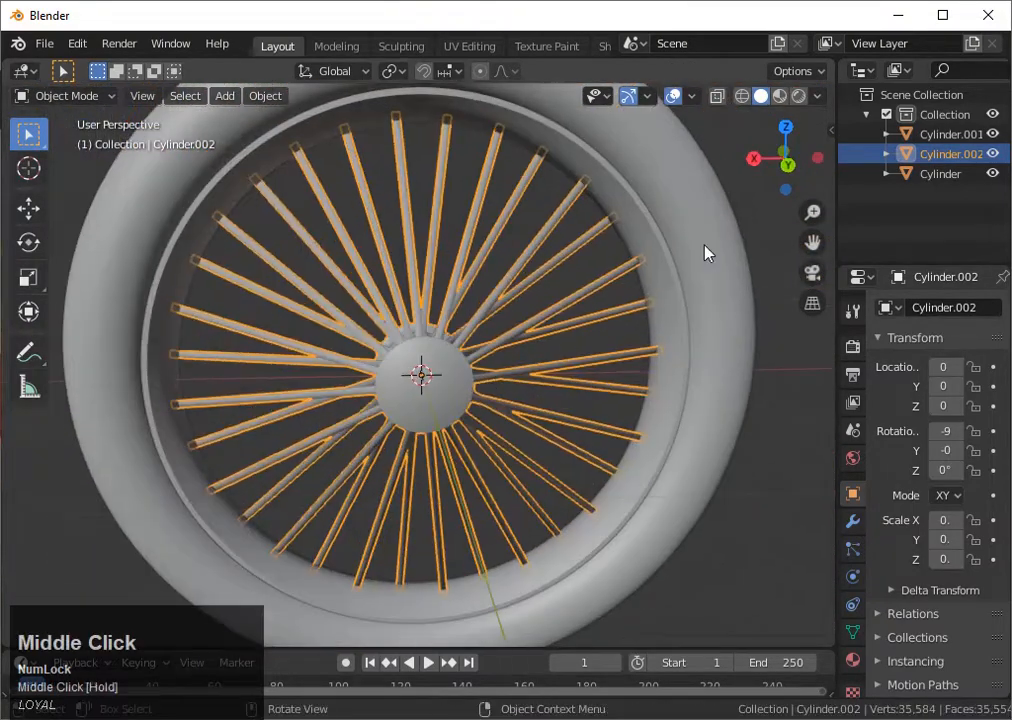
left_click(705, 252)
- Open the hub and spokes mesh for editing and select the near flange's outer cap face
scroll(621, 310, "up", 4)
middle_click_drag(621, 310, 549, 404)
scroll(443, 355, "up", 2)
key("Tab")
left_click(422, 362)
key("Tab")
left_click(448, 374)
key("Tab")
scroll(448, 378, "up", 3)
left_click(429, 370)
left_click(425, 370)
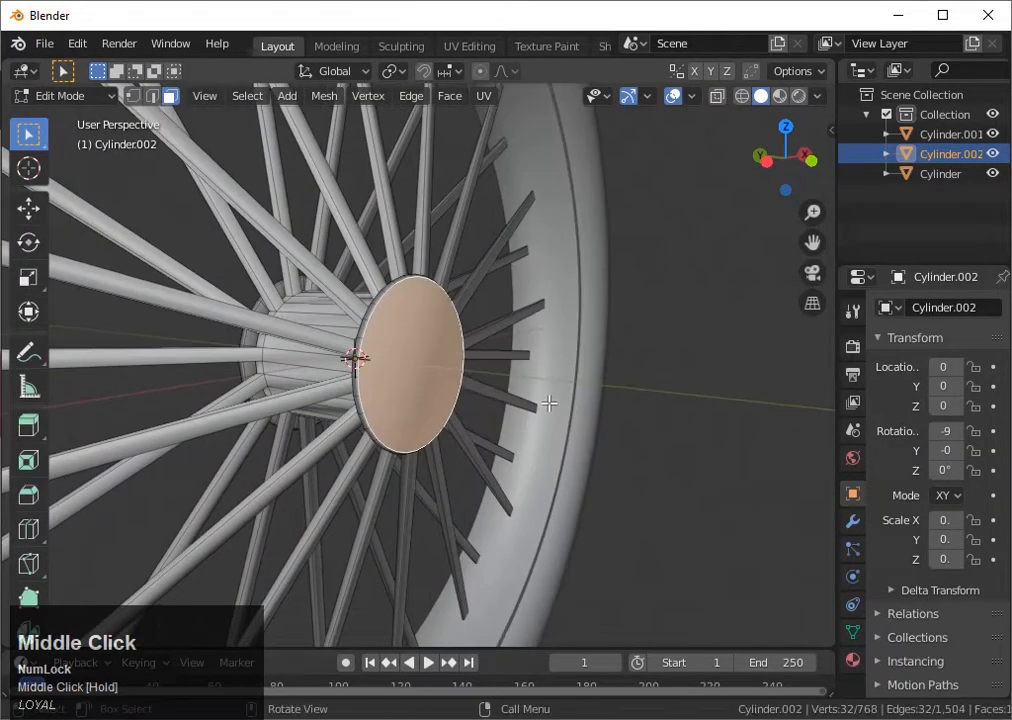
- Try to shrink the near flange's outer cap face uniformly
key("s")
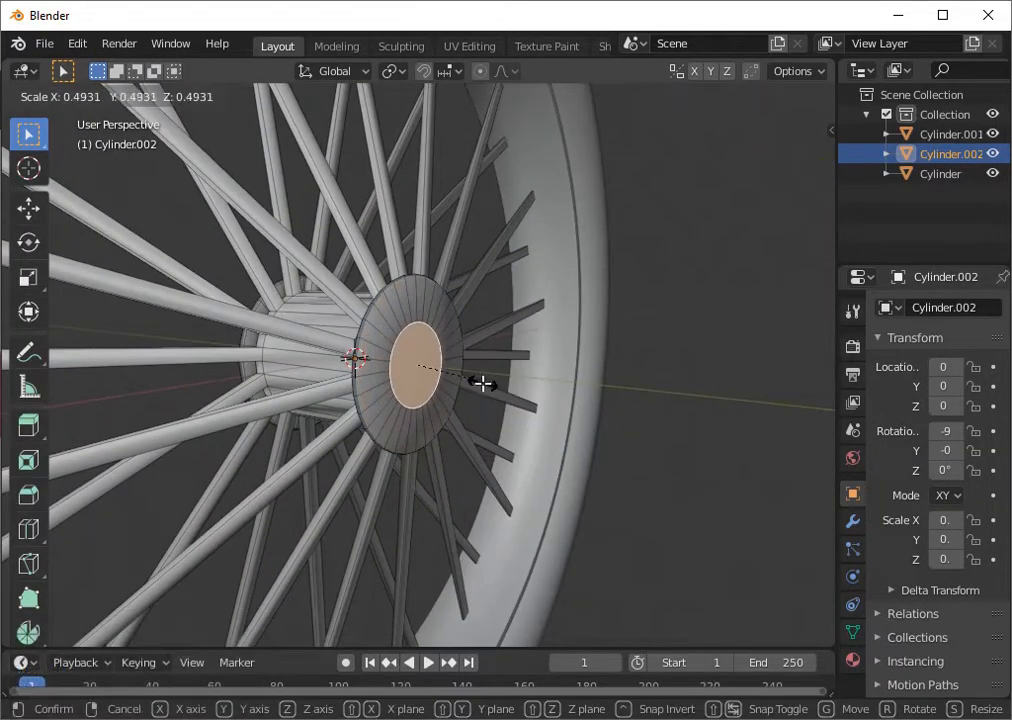
left_click(495, 390)
mouse_move(501, 395)
middle_mouse_down()
mouse_move(637, 409)
mouse_move(479, 400)
mouse_move(492, 391)
middle_mouse_up()
- Add the opposite cap face to the selection and scale both along the global Y axis by about 1.06
left_click(296, 384, "shift")
middle_click_drag(296, 384, 429, 474)
key("s")
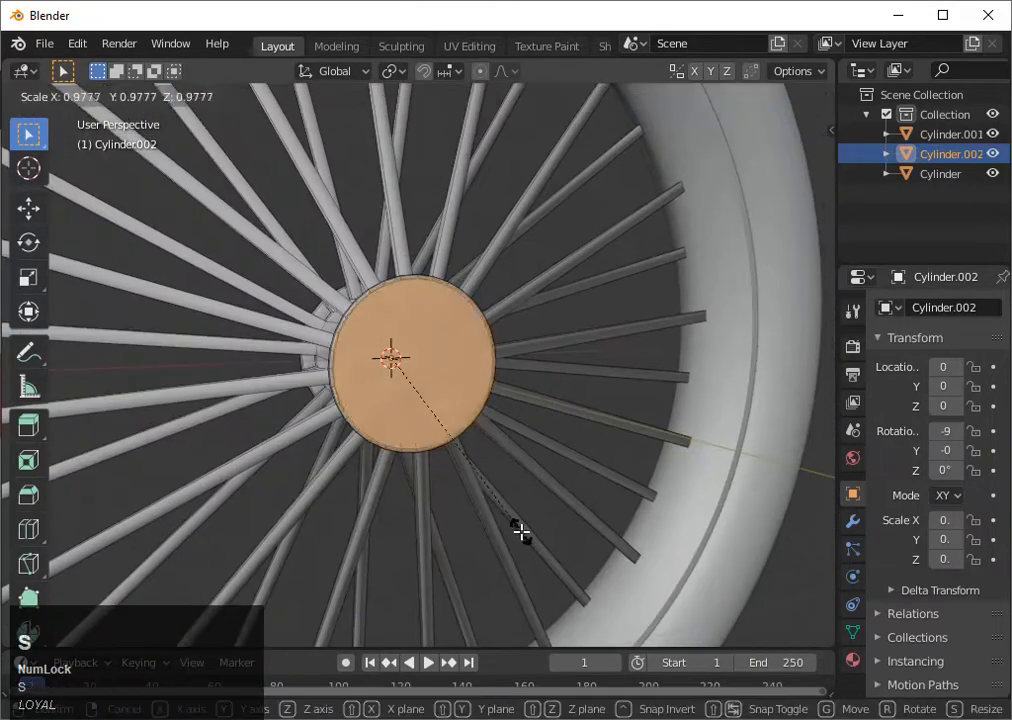
key("y")
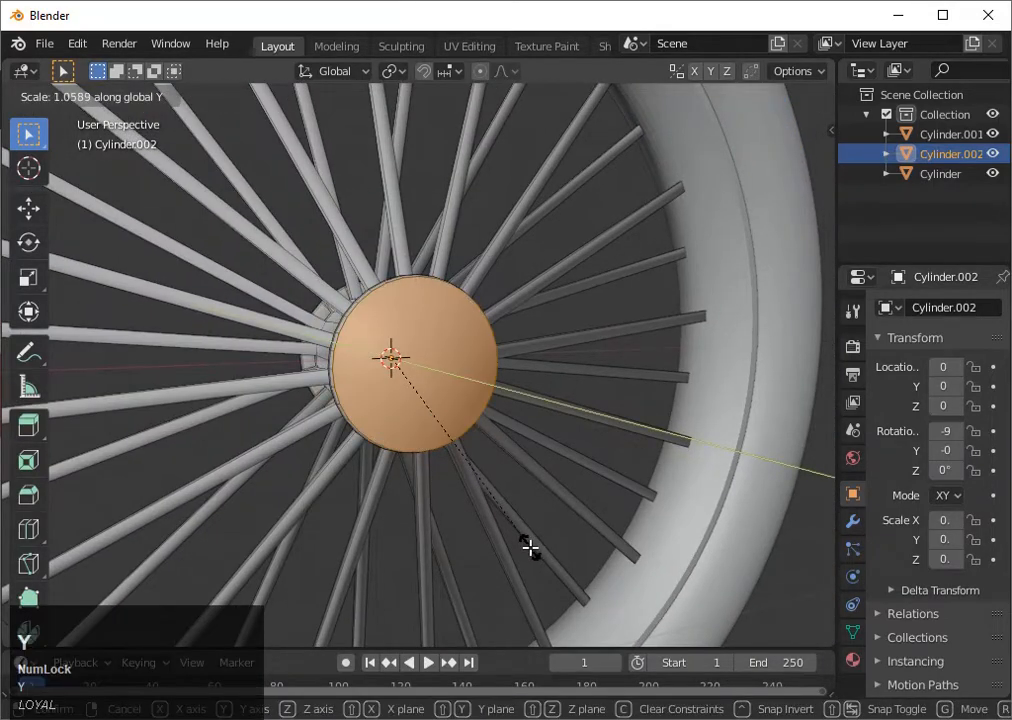
left_click(529, 547)
- Undo the Y-axis scaling of the two hub cap faces
middle_click_drag(529, 547, 7, 486)
scroll(20, 484, "down", 5)
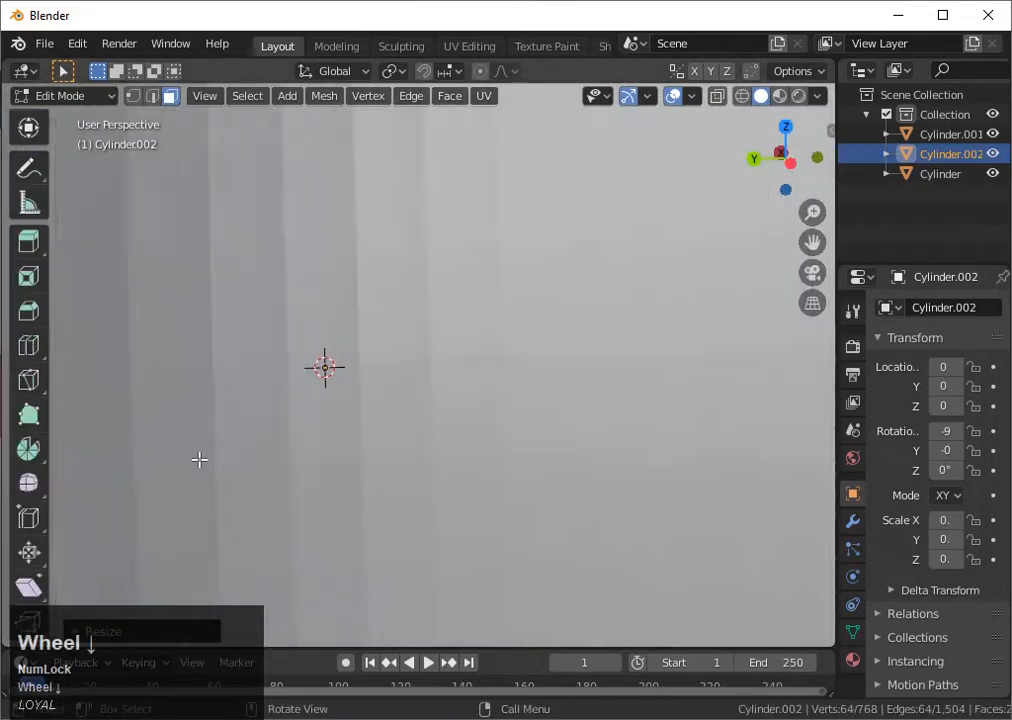
scroll(199, 459, "down", 8)
middle_click_drag(199, 459, 110, 462)
key("ctrl+z")
key("ctrl+z")
key("ctrl+z")
- Scale both hub cap faces apart along the global Y axis by a factor of about 1.37
left_click(414, 376)
middle_click_drag(414, 376, 528, 422)
middle_click_drag(451, 468, 511, 522)
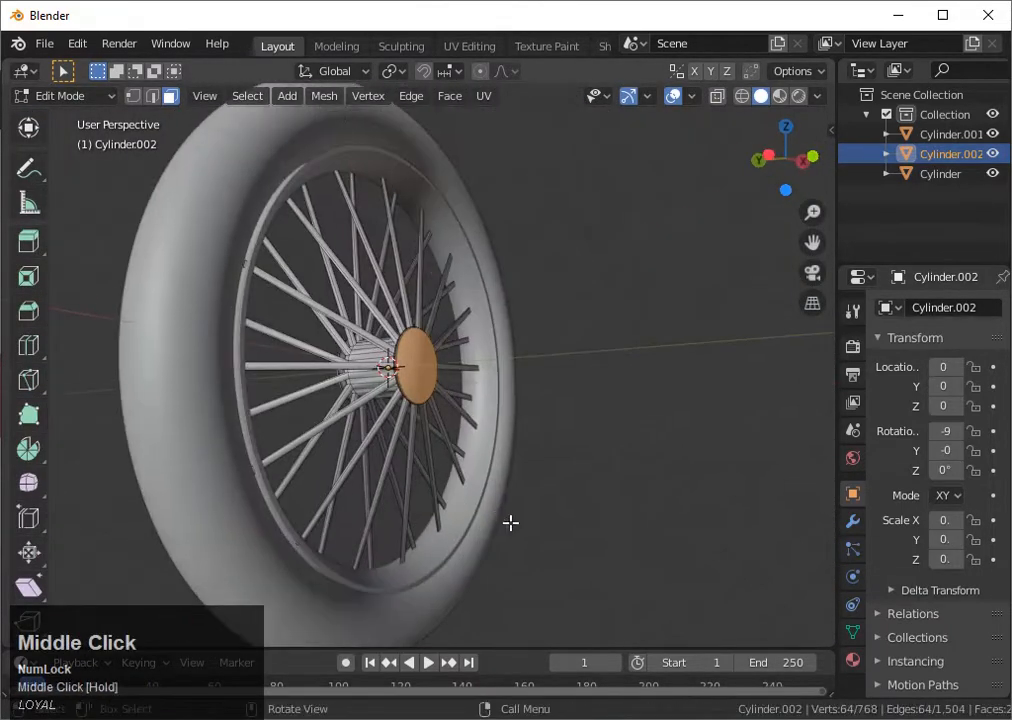
key("s")
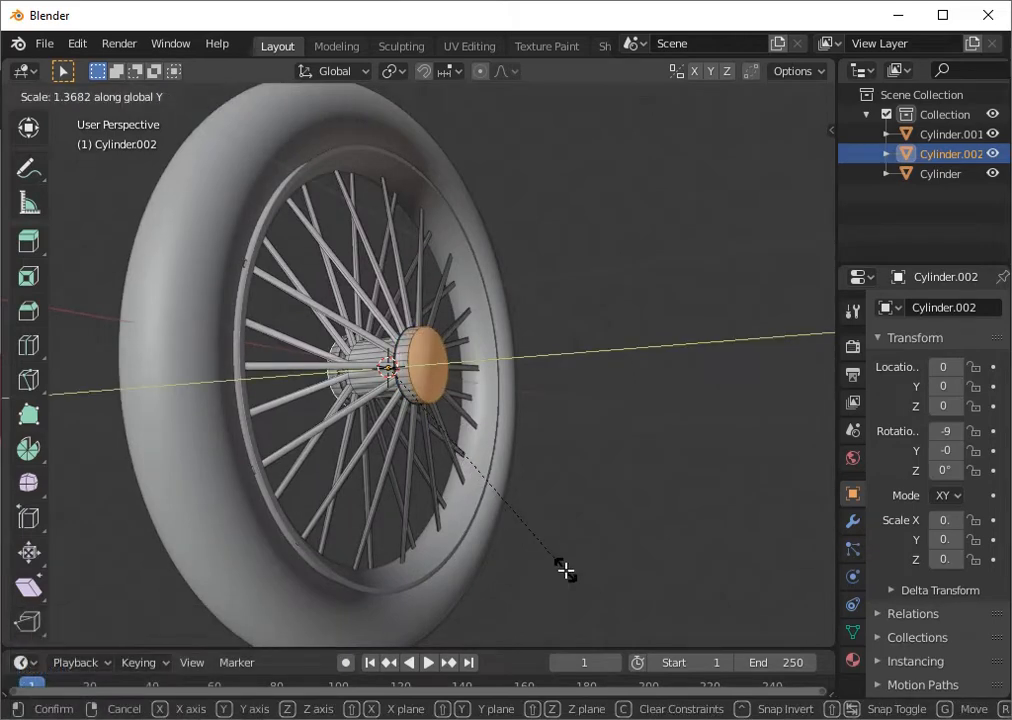